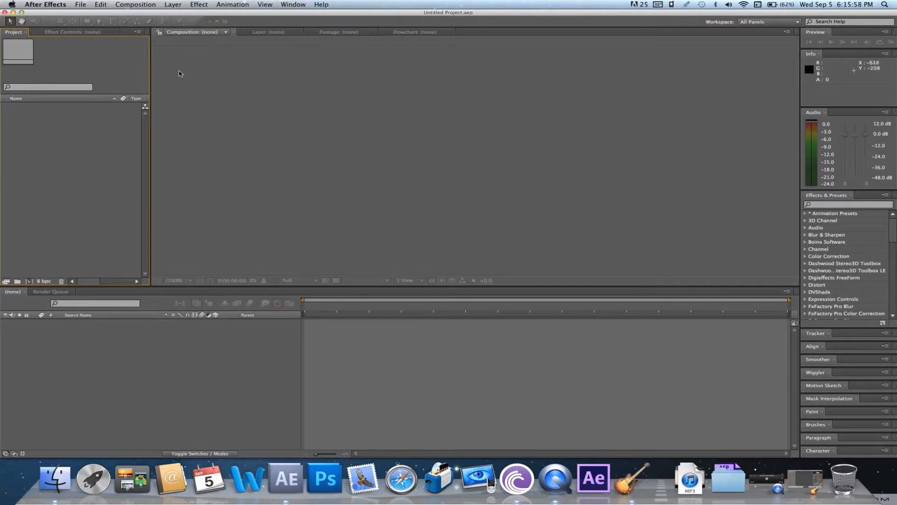
# Import the Debris_Flying, Dirt_Charge, Dust_Wave and Explosion clips plus gernade test footage.mp4 into the project
pyautogui.click(92, 6)
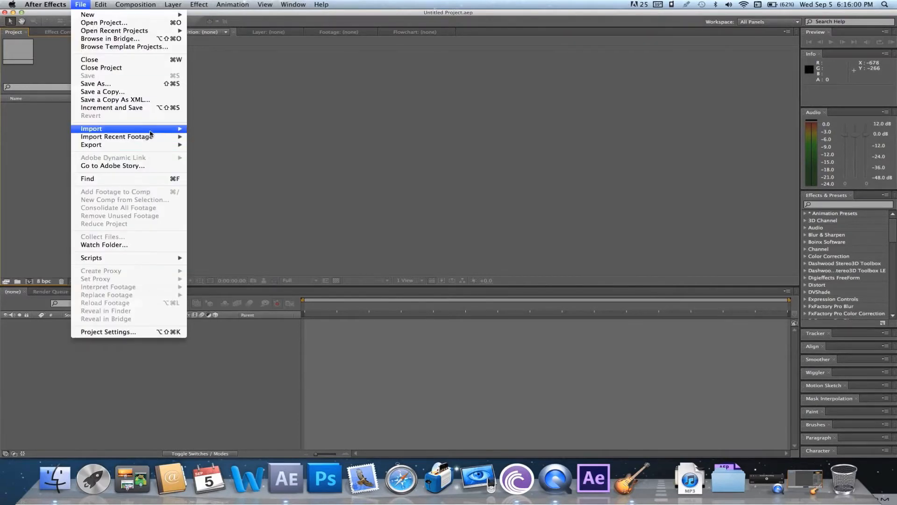
pyautogui.moveTo(159, 131)
pyautogui.click(222, 141)
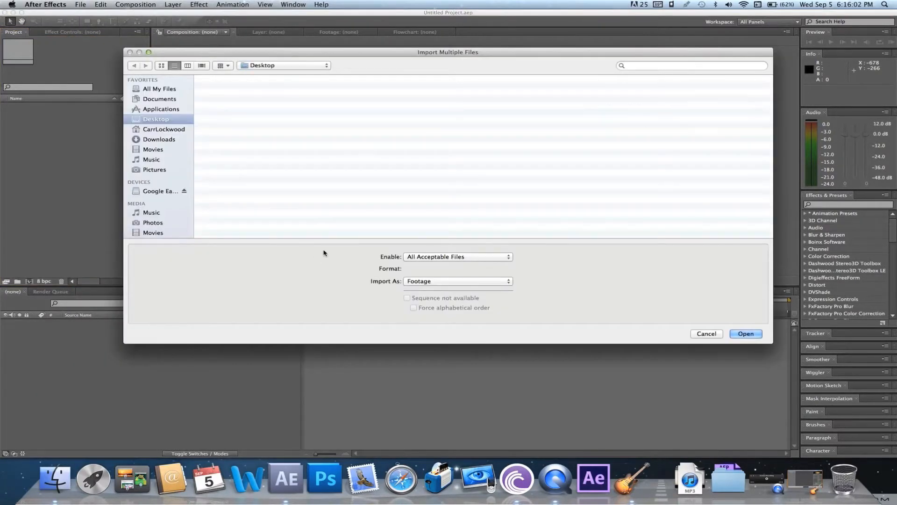
pyautogui.scroll(-5, 315, 210)
pyautogui.scroll(-10, 315, 210)
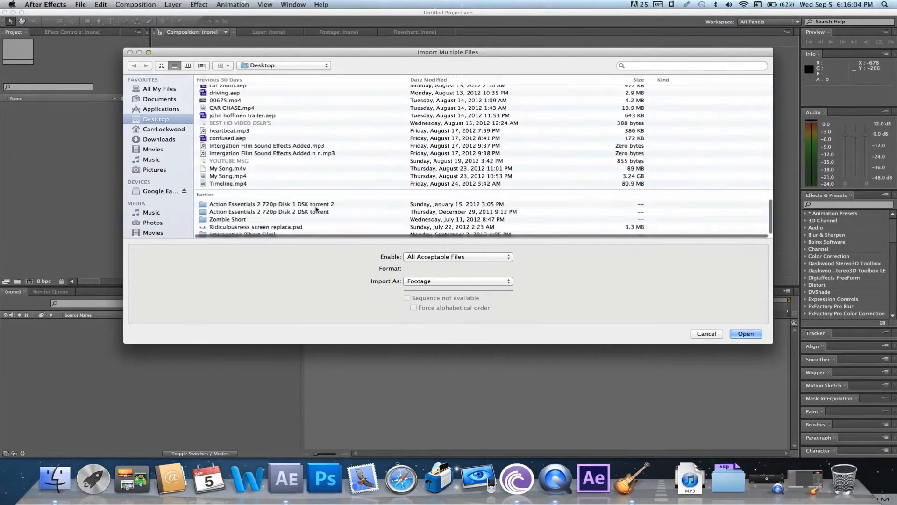
pyautogui.doubleClick(302, 204)
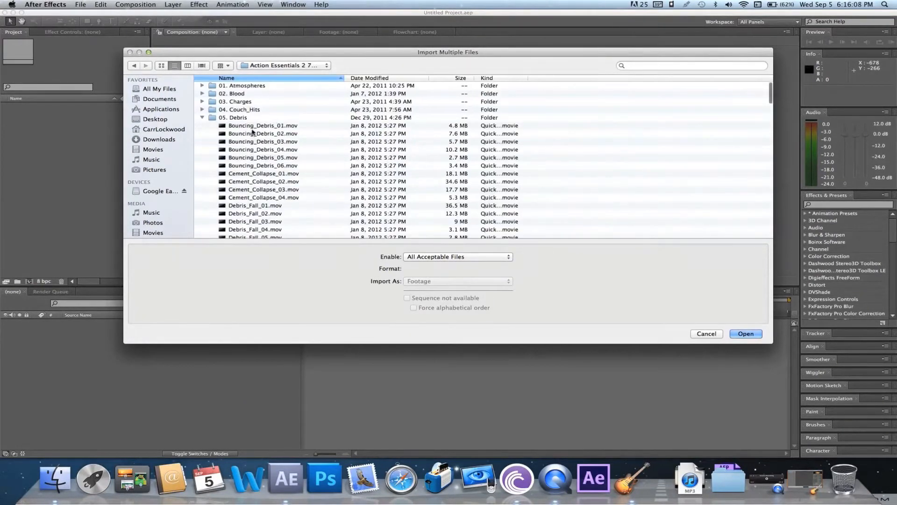
pyautogui.scroll(-5, 253, 136)
pyautogui.scroll(-2, 253, 133)
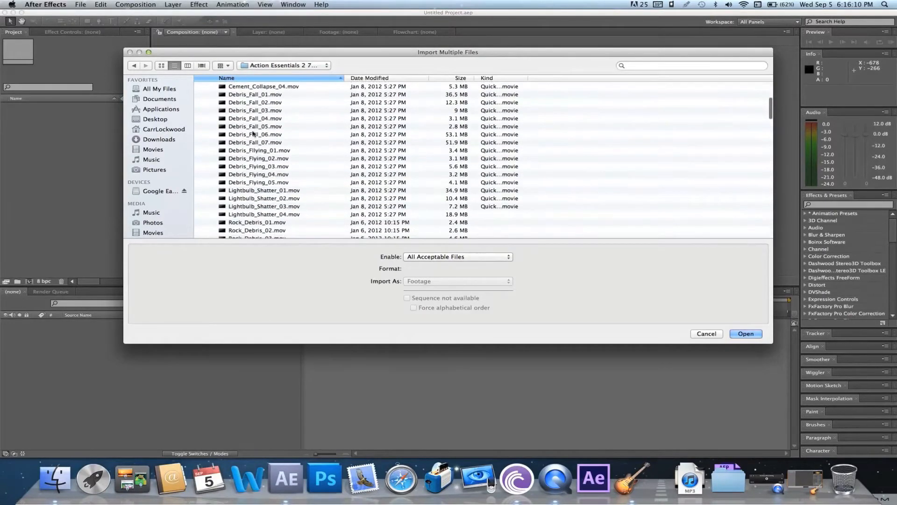
pyautogui.click(263, 151)
pyautogui.keyDown('shift'); pyautogui.click(263, 182); pyautogui.keyUp('shift')
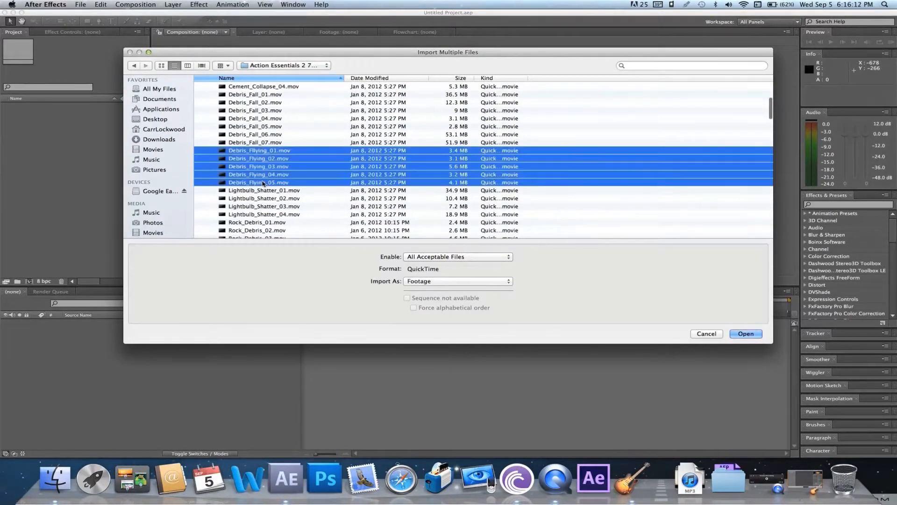
pyautogui.scroll(-10, 263, 182)
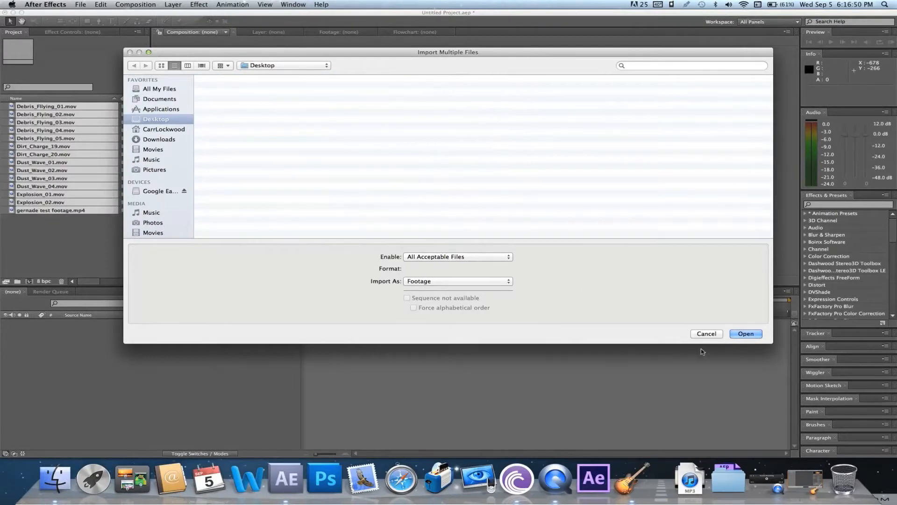
pyautogui.click(705, 333)
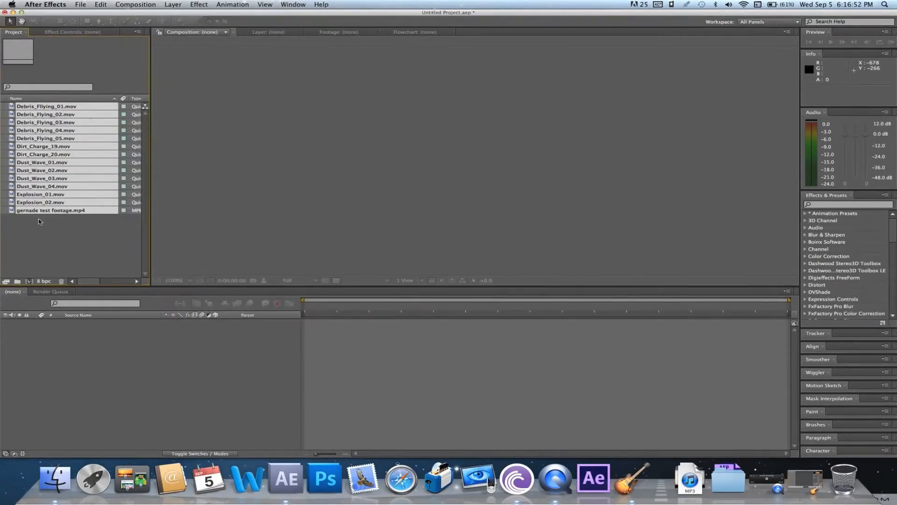
pyautogui.click(43, 231)
# Create a composition from gernade test footage.mp4 and add Dirt_Charge_19.mov as a layer above it
pyautogui.moveTo(54, 212); pyautogui.dragTo(32, 285)
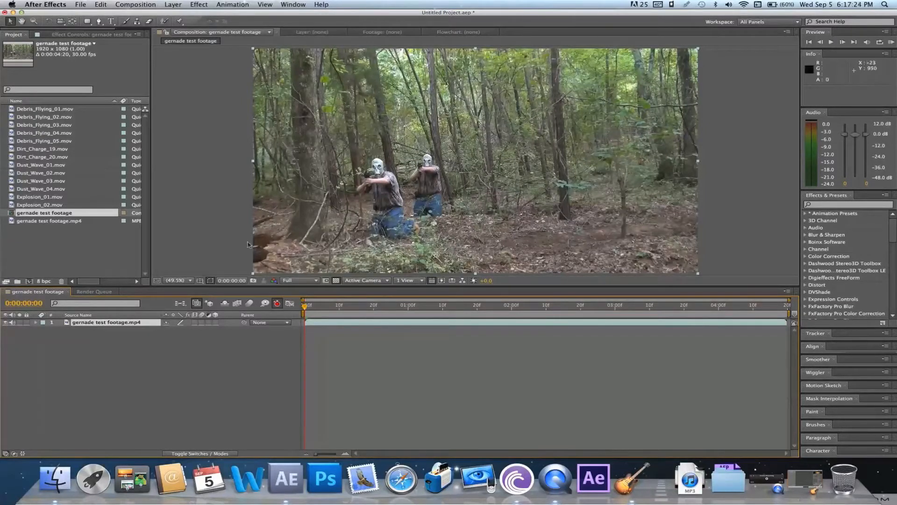
pyautogui.moveTo(70, 150); pyautogui.dragTo(119, 323)
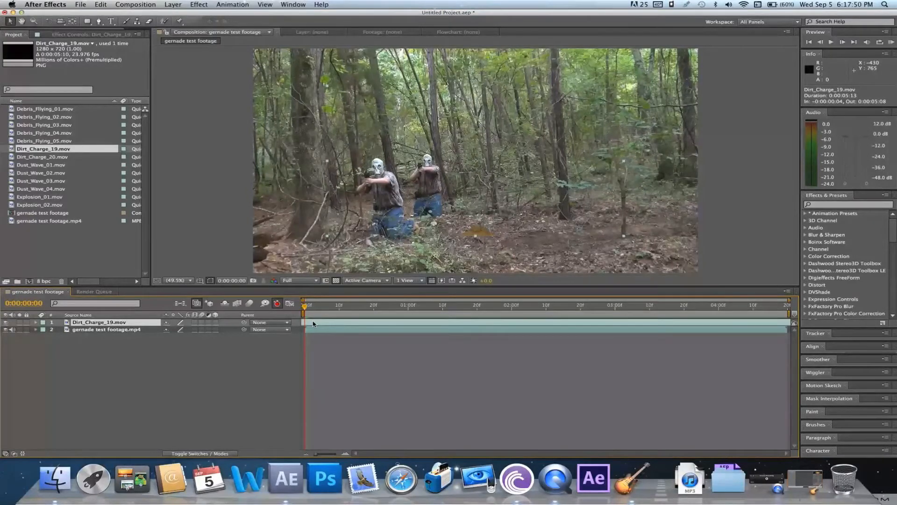
# Time-stretch the Dirt_Charge_19 layer to end just past 3 seconds, and move it to position 978.2, 580.4
pyautogui.rightClick(313, 323)
pyautogui.moveTo(411, 249)
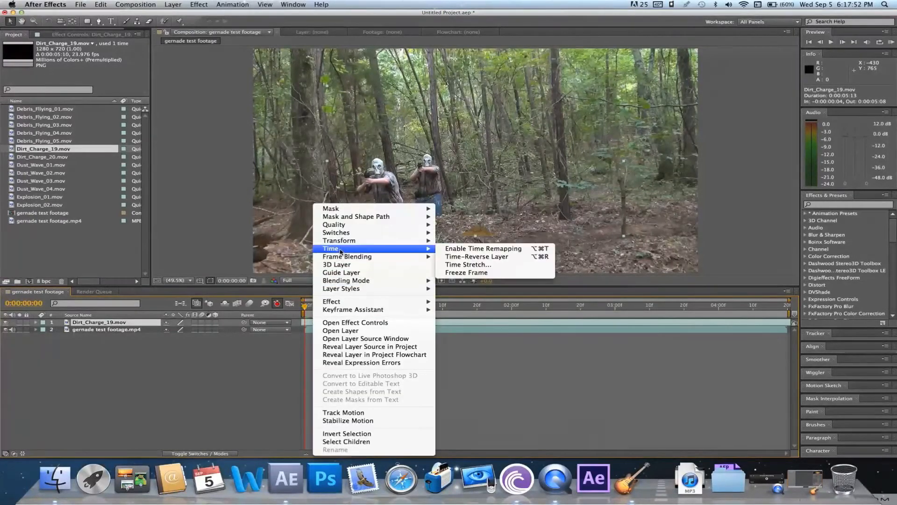
pyautogui.click(486, 265)
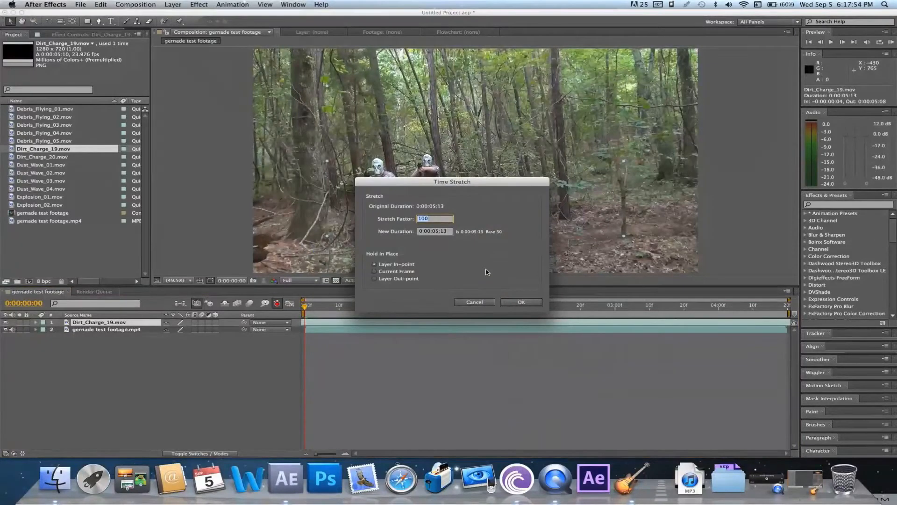
pyautogui.write('60')
pyautogui.press('Return')
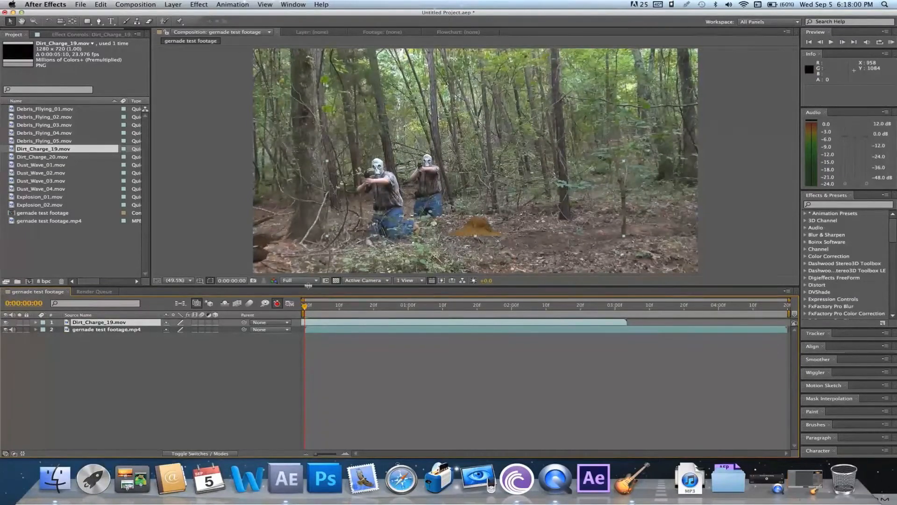
pyautogui.moveTo(476, 228); pyautogui.dragTo(479, 236)
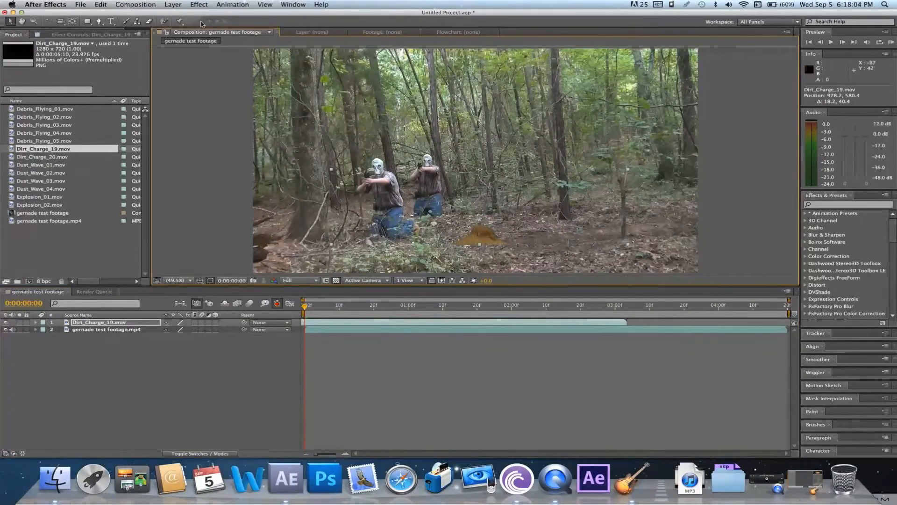
# Apply Tint to Dirt_Charge_19, sample Map Black To and Map White To from the forest footage, and set Amount to Tint to 77%
pyautogui.click(199, 4)
pyautogui.moveTo(231, 80)
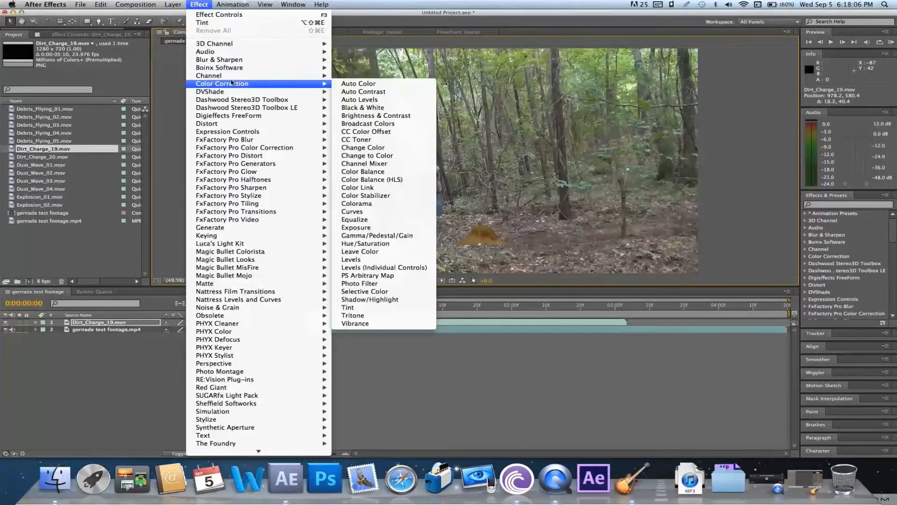
pyautogui.click(402, 307)
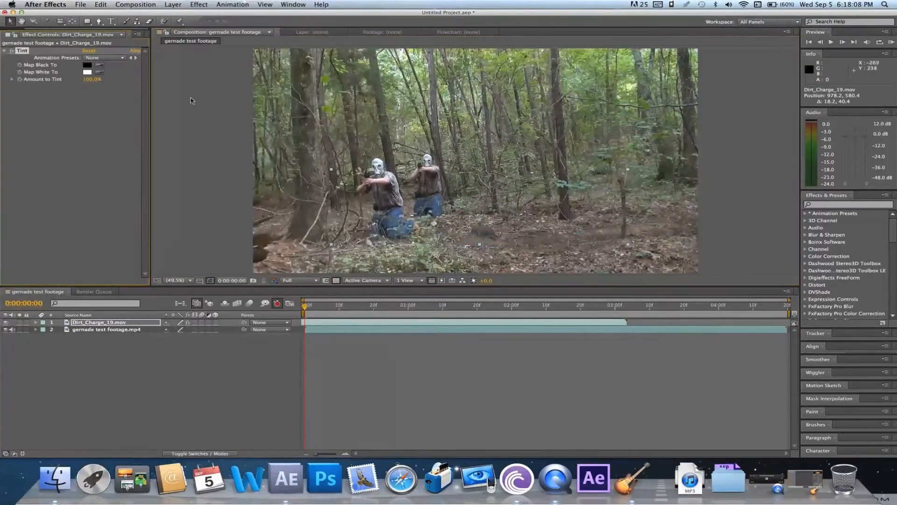
pyautogui.click(104, 64)
pyautogui.click(551, 205)
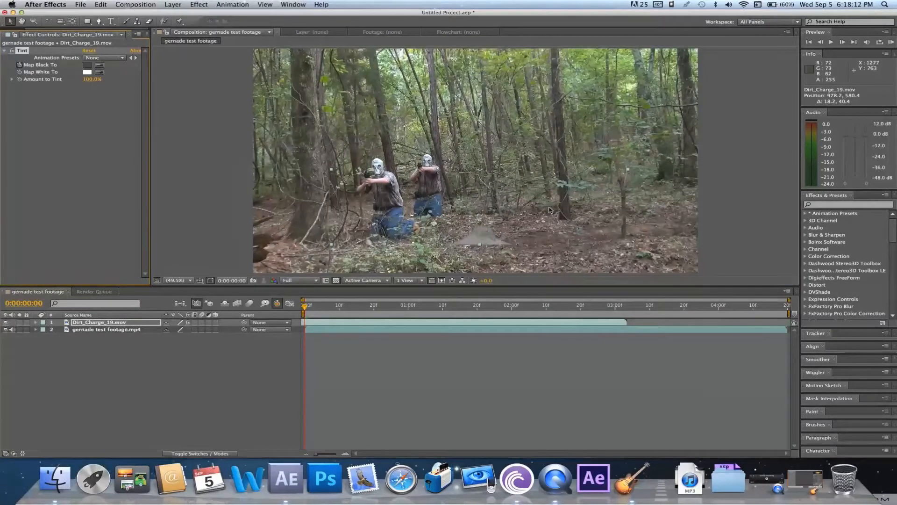
pyautogui.click(100, 72)
pyautogui.click(607, 227)
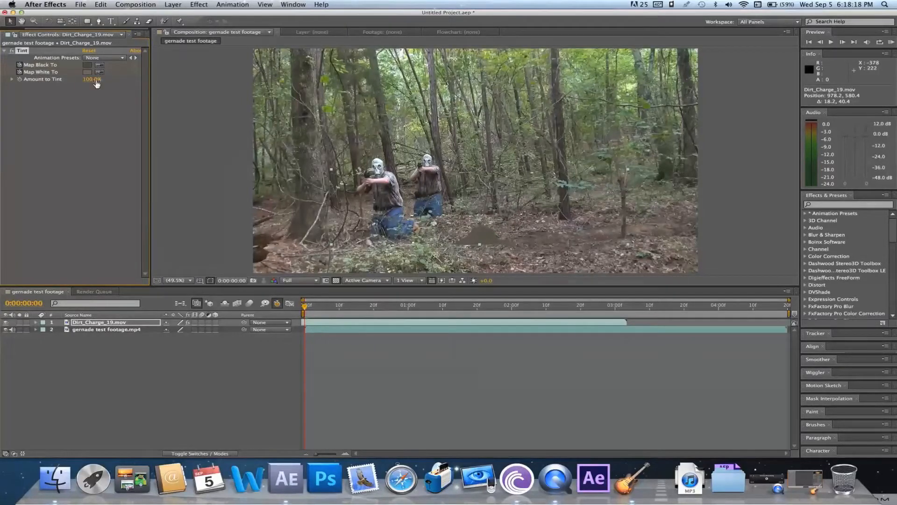
pyautogui.click(100, 65)
# Draw a flat elliptical mask around the base of the dirt burst on Dirt_Charge_19 and invert it
pyautogui.click(89, 22)
pyautogui.moveTo(90, 24); pyautogui.dragTo(118, 42)
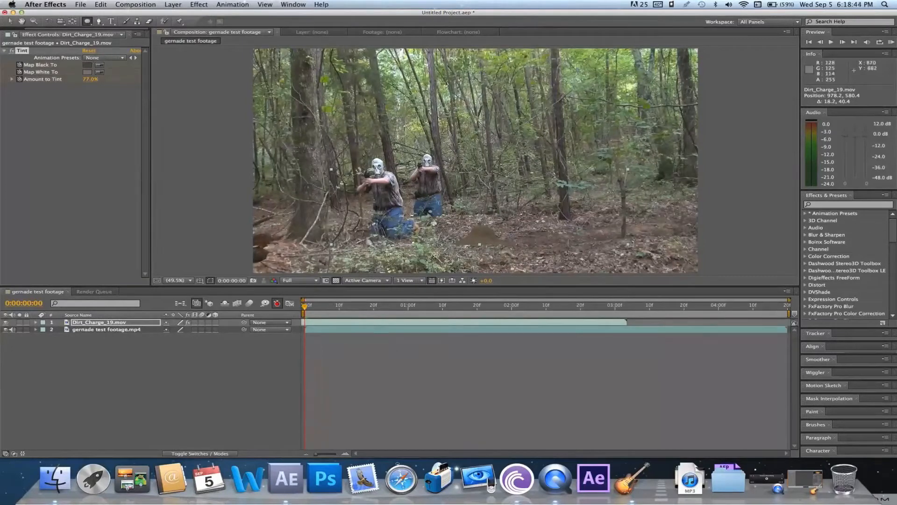
pyautogui.moveTo(494, 248)
pyautogui.mouseDown()
pyautogui.moveTo(450, 240)
pyautogui.moveTo(538, 260)
pyautogui.moveTo(522, 258)
pyautogui.mouseUp()
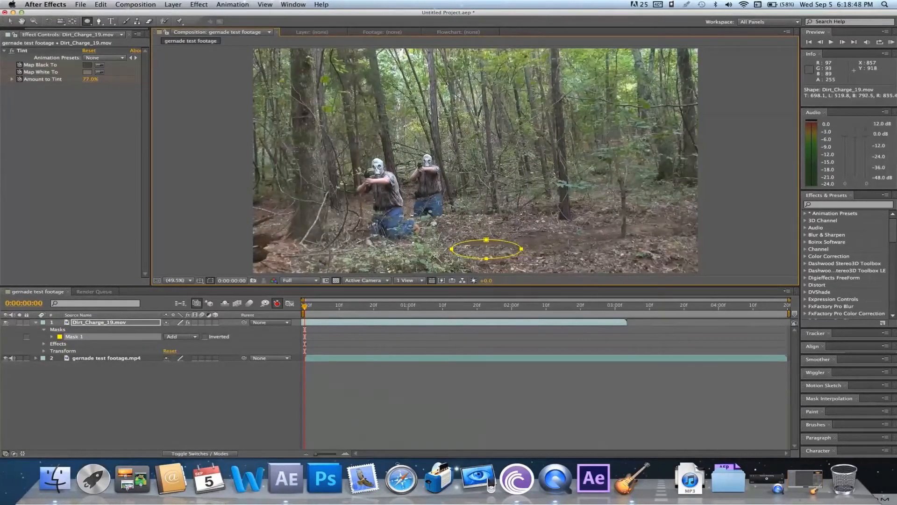
pyautogui.click(204, 337)
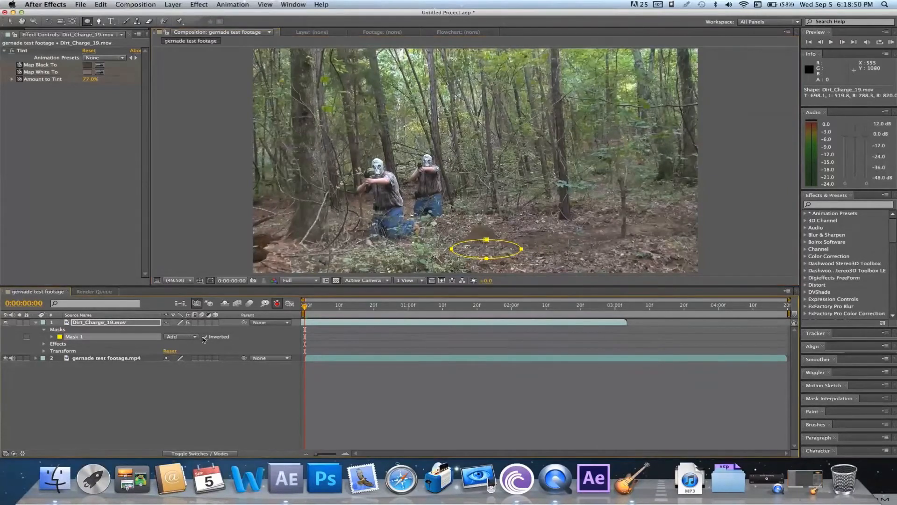
# Set the mask feather to 113 pixels at the first frame and preview the dirt burst
pyautogui.press('f')
pyautogui.moveTo(173, 337); pyautogui.dragTo(230, 338)
pyautogui.press('v')
pyautogui.click(216, 252)
pyautogui.press('space')
pyautogui.press('space')
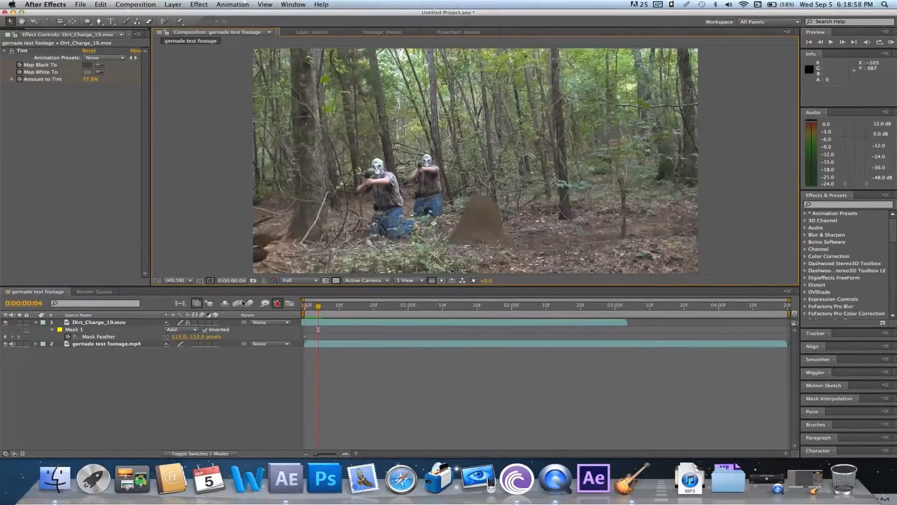
# At frame 4, set the mask feather to 56 pixels and stretch the ellipse's left edge slightly outward
pyautogui.moveTo(185, 337); pyautogui.dragTo(156, 338)
pyautogui.moveTo(451, 249); pyautogui.dragTo(442, 250)
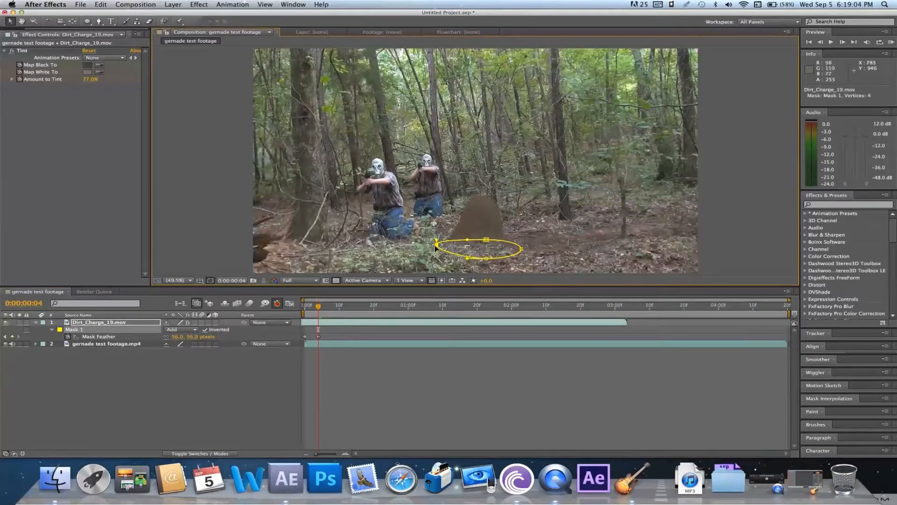
pyautogui.click(450, 389)
# Set the mask feather to 23 pixels at the first frame and play back the opening frames
pyautogui.moveTo(314, 316); pyautogui.dragTo(303, 317)
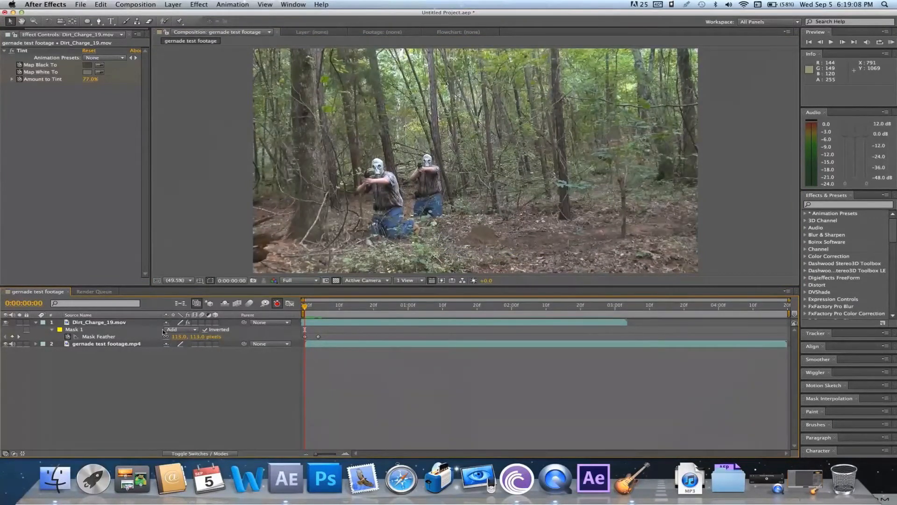
pyautogui.moveTo(179, 337); pyautogui.dragTo(131, 335)
pyautogui.click(380, 412)
pyautogui.press('space')
pyautogui.press('space')
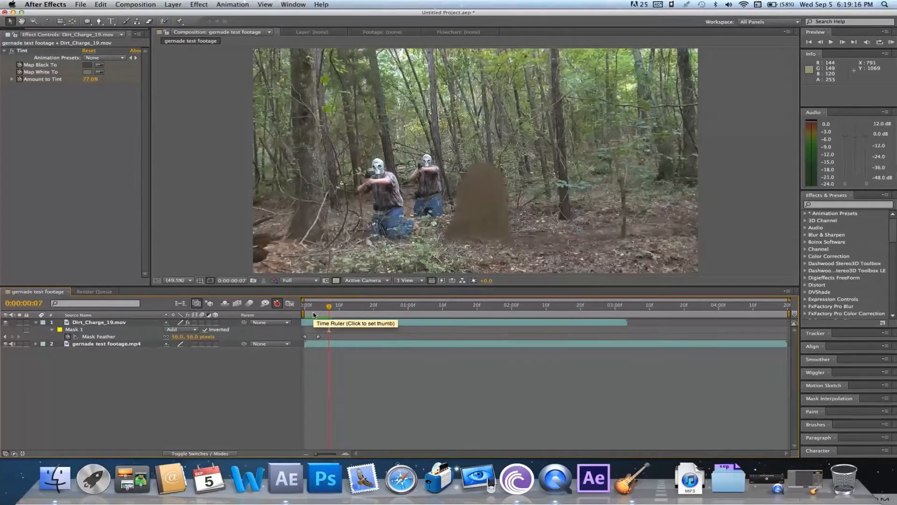
pyautogui.click(305, 311)
pyautogui.press('space')
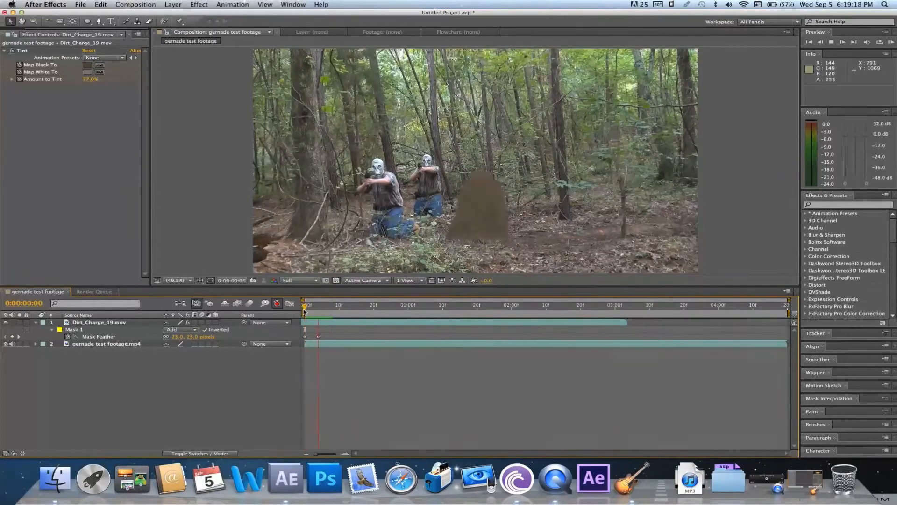
pyautogui.press('space')
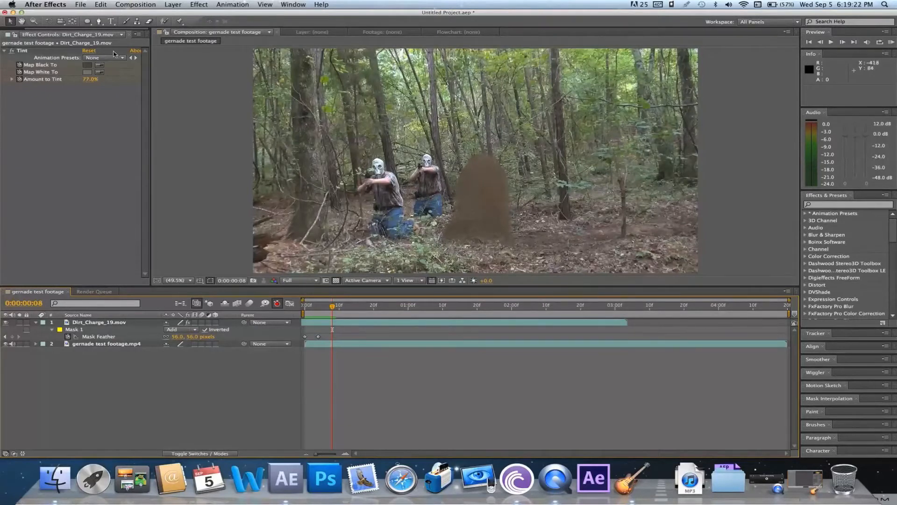
# Undock and close the Effect Controls panel to bring back the project's footage list
pyautogui.click(137, 34)
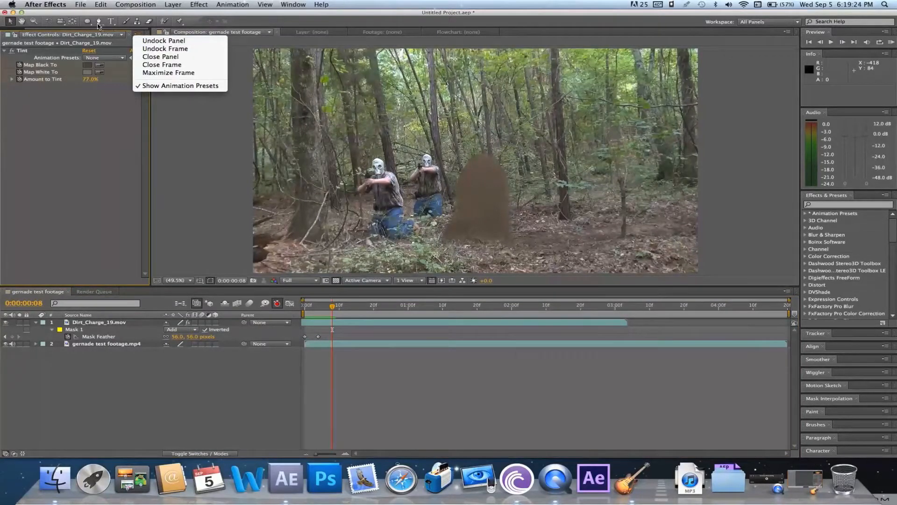
pyautogui.click(160, 49)
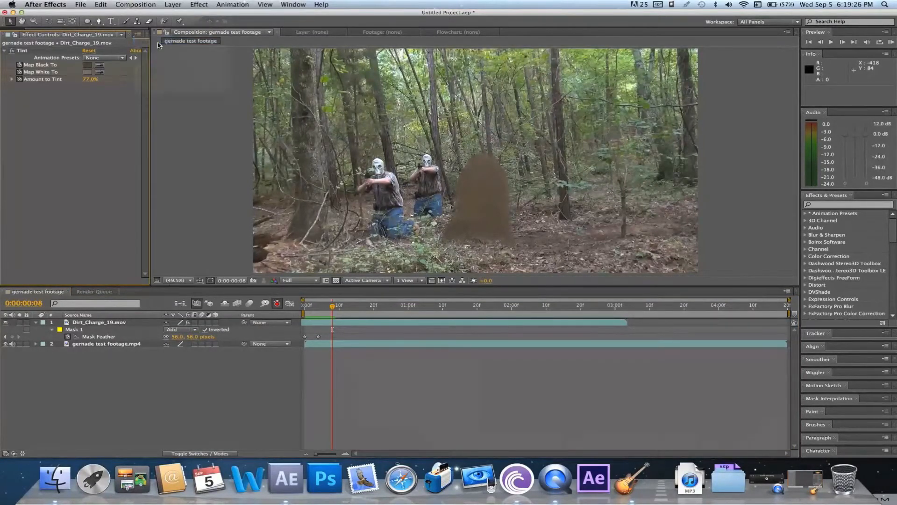
pyautogui.click(5, 26)
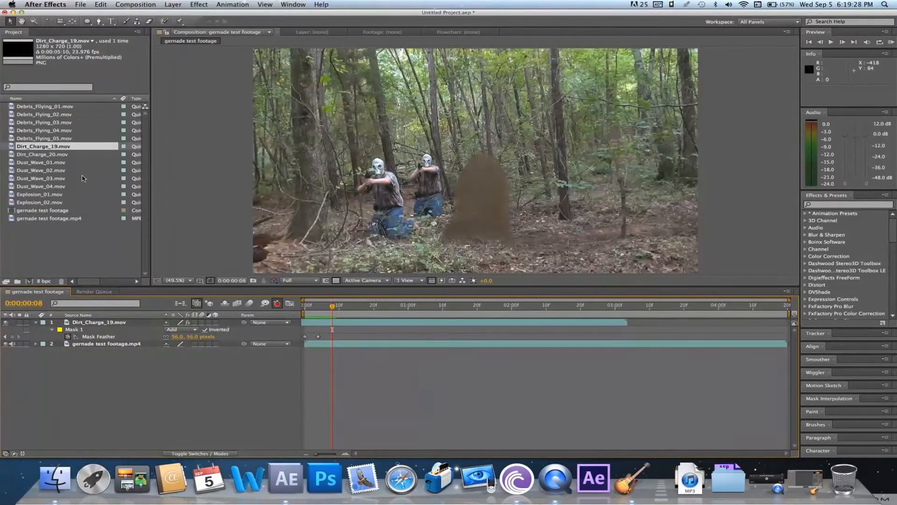
# Add Dirt_Charge_20.mov to the composition as the top layer, above Dirt_Charge_19
pyautogui.click(64, 155)
pyautogui.moveTo(66, 147); pyautogui.dragTo(93, 264)
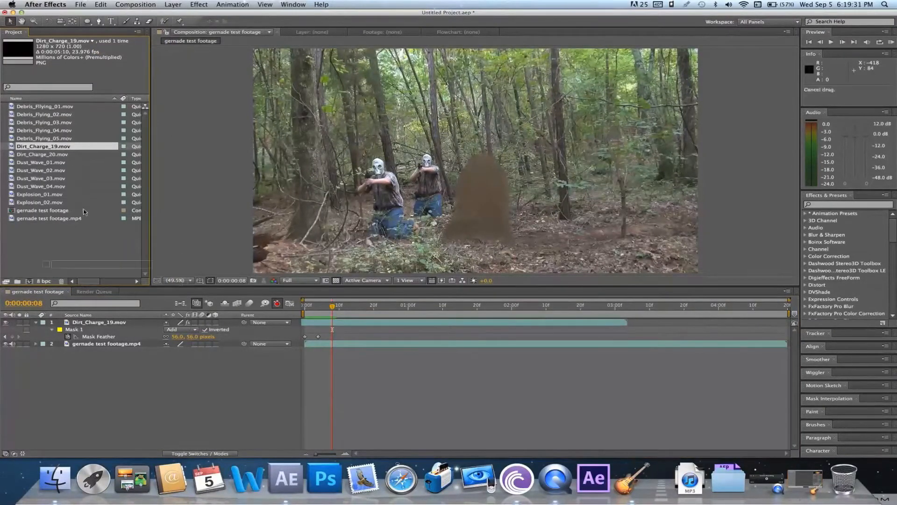
pyautogui.click(69, 156)
pyautogui.moveTo(68, 157); pyautogui.dragTo(114, 322)
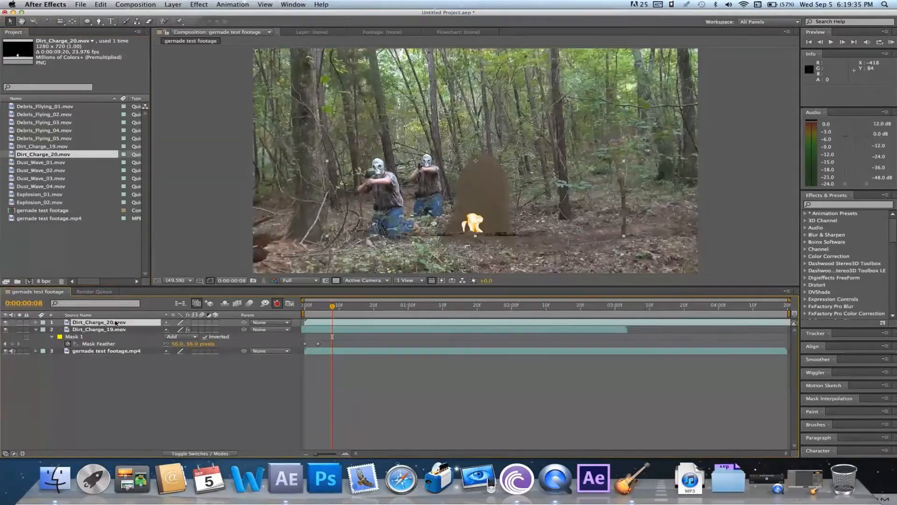
# Time-stretch the Dirt_Charge_20 layer to a factor of 60 and set its scale to 52%
pyautogui.rightClick(313, 326)
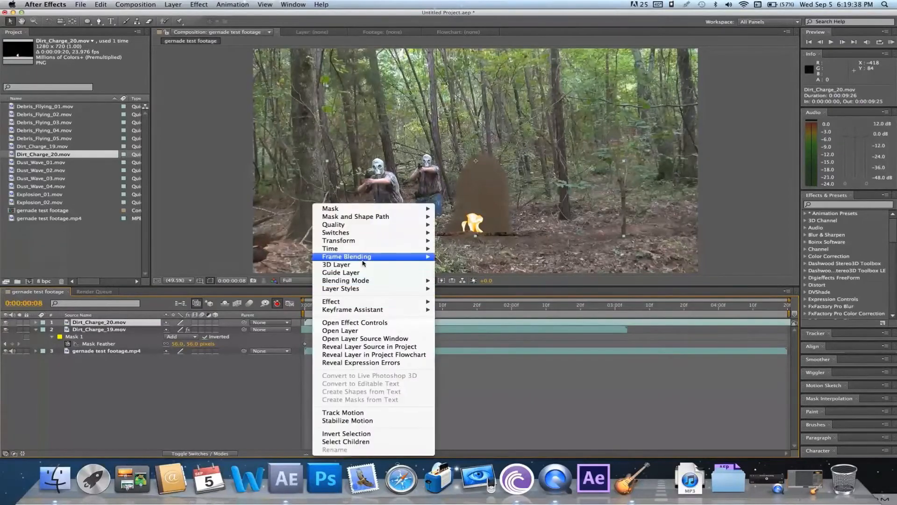
pyautogui.moveTo(364, 252)
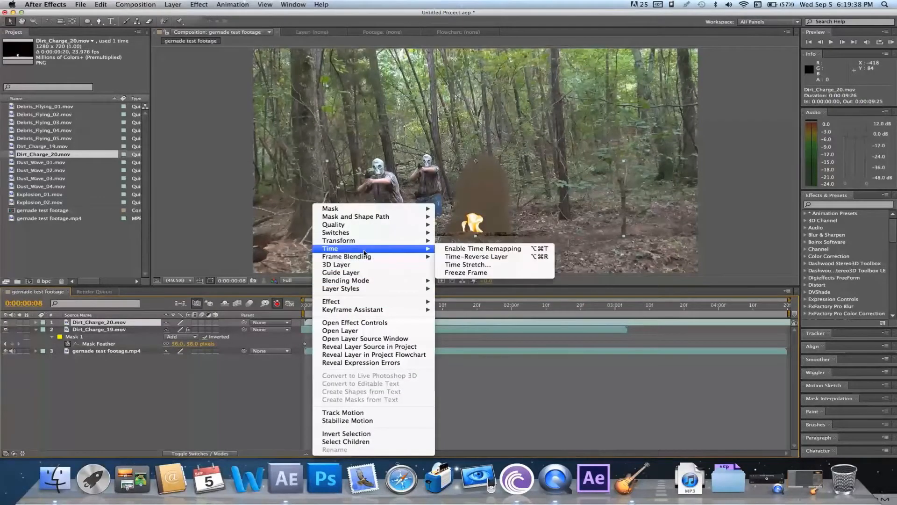
pyautogui.click(498, 264)
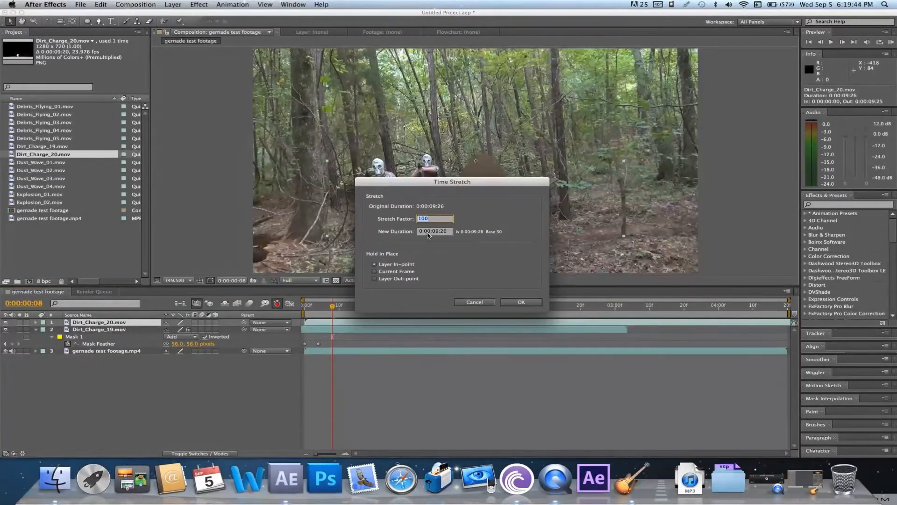
pyautogui.write('6.')
pyautogui.write('0')
pyautogui.press('Return')
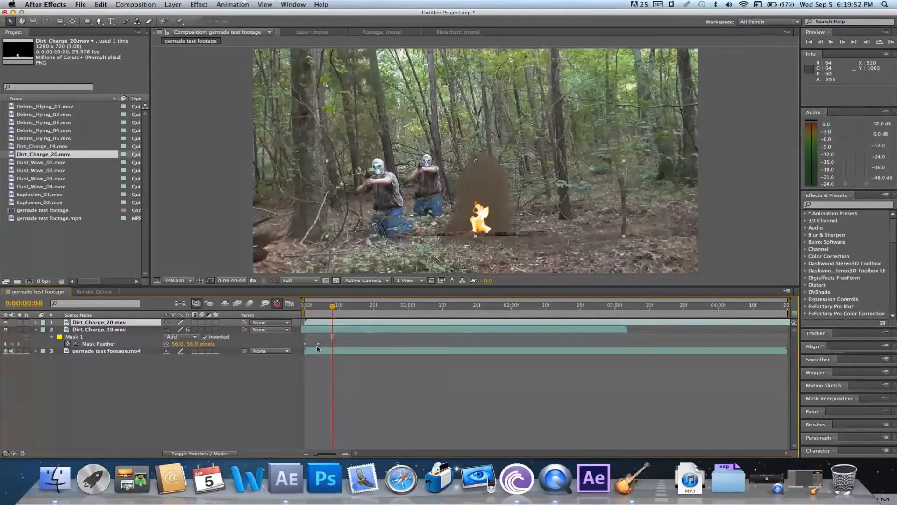
pyautogui.press('s')
pyautogui.moveTo(175, 329); pyautogui.dragTo(155, 333)
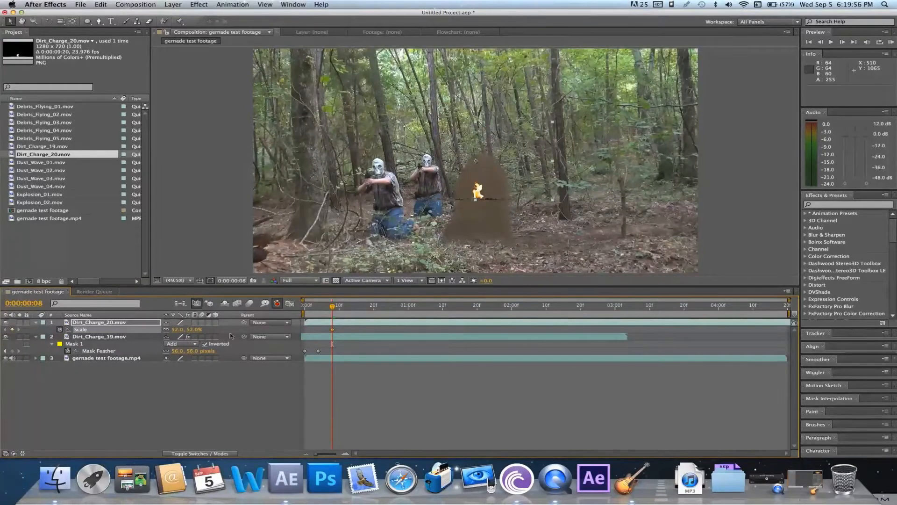
# At frame 4, move Dirt_Charge_20 down onto the ground blast and slide the layer 11 frames earlier
pyautogui.moveTo(314, 307); pyautogui.dragTo(319, 310)
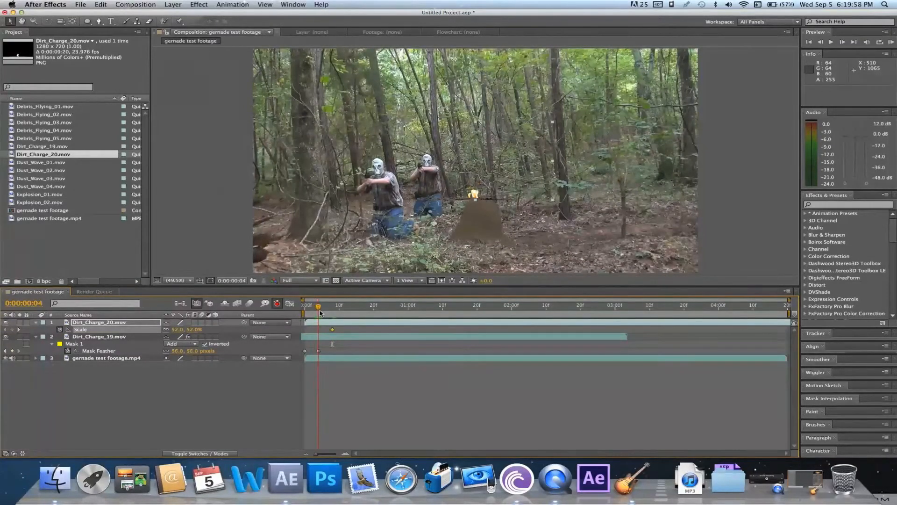
pyautogui.click(495, 194)
pyautogui.moveTo(495, 192); pyautogui.dragTo(501, 232)
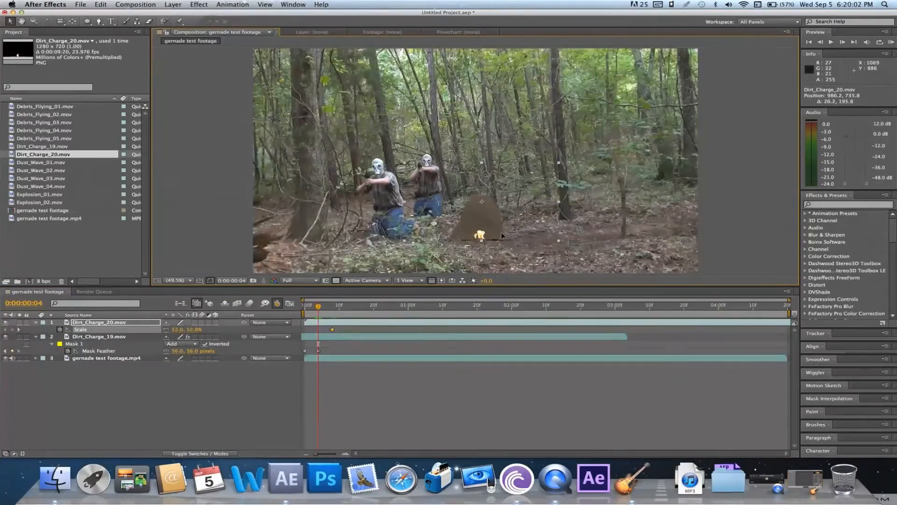
pyautogui.moveTo(342, 323); pyautogui.dragTo(306, 327)
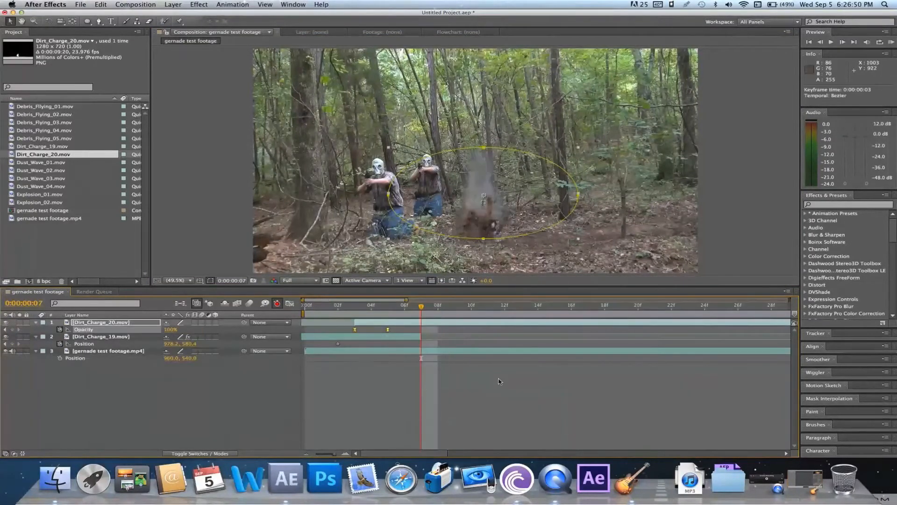
pyautogui.click(498, 380)
# Play back the combined dirt charges from frame 2 and again from the first frame
pyautogui.click(338, 309)
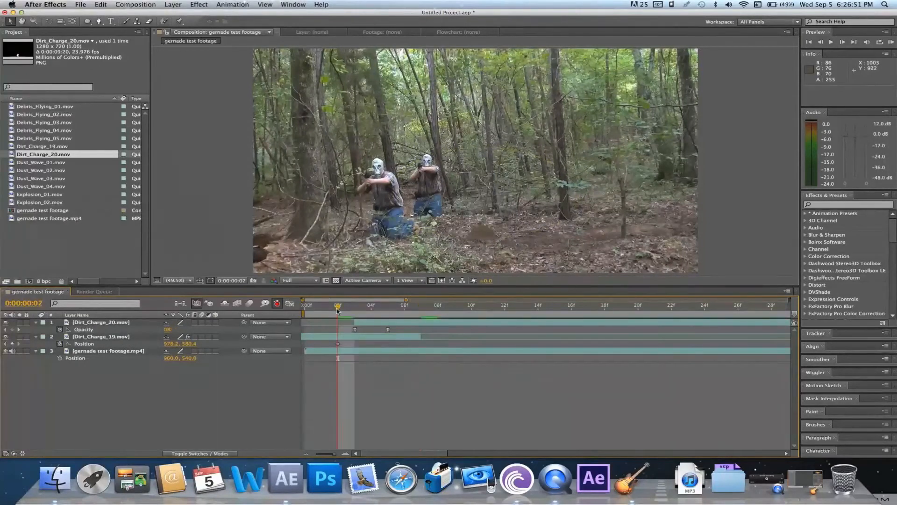
pyautogui.press('space')
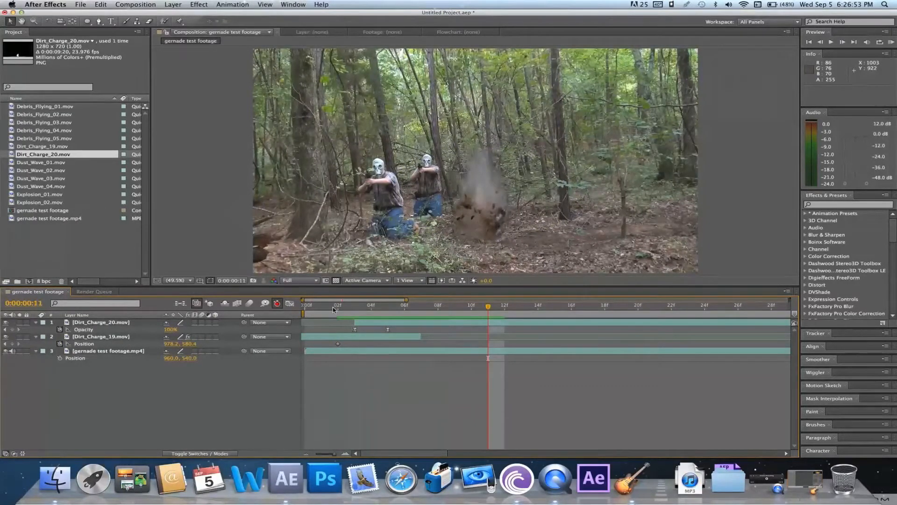
pyautogui.click(320, 312)
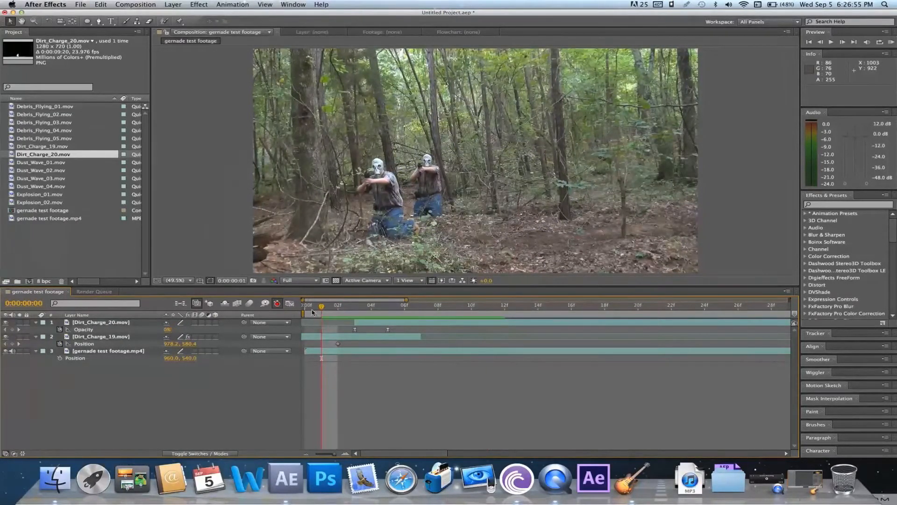
pyautogui.click(307, 311)
pyautogui.press('space')
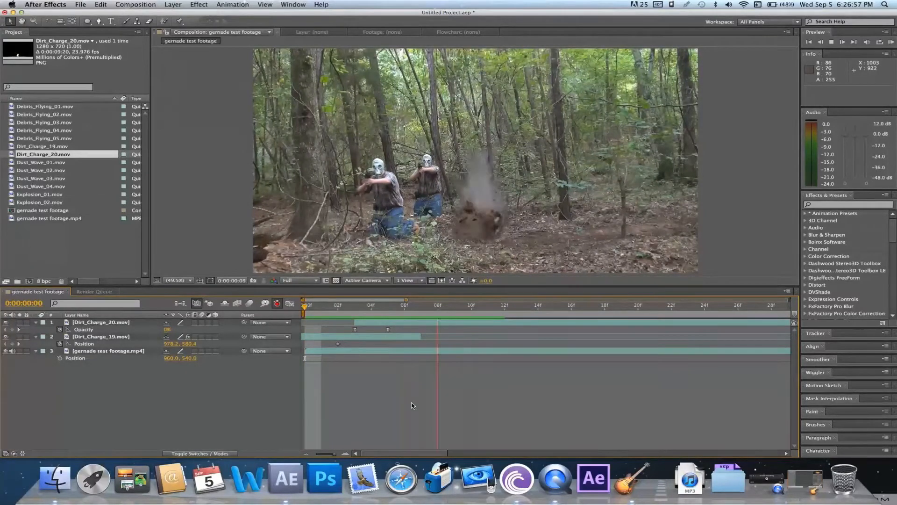
pyautogui.press('space')
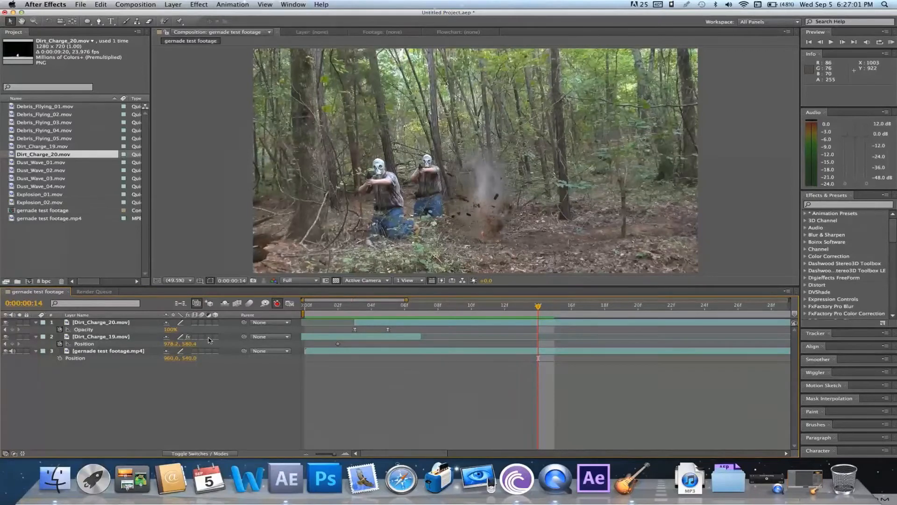
# Enable motion blur for the composition and both dirt charge layers, and play back from frame 2
pyautogui.click(250, 304)
pyautogui.click(202, 322)
pyautogui.click(202, 336)
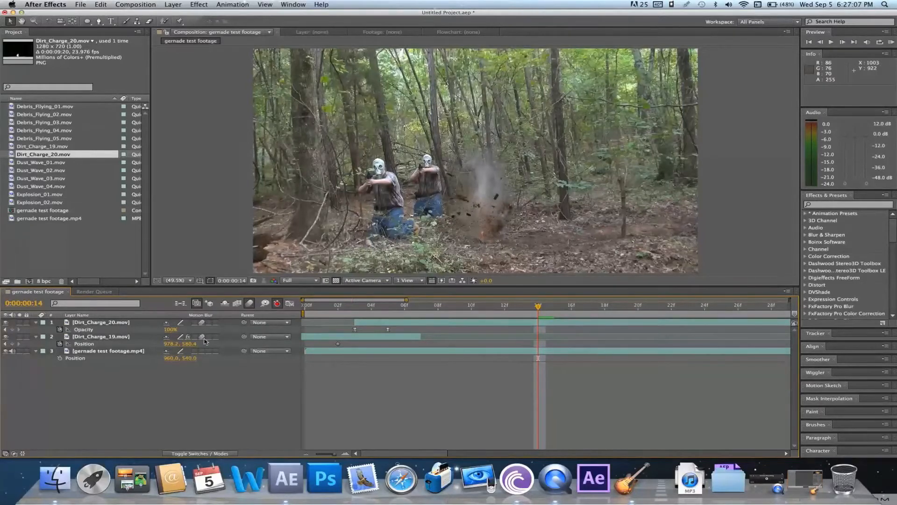
pyautogui.click(335, 313)
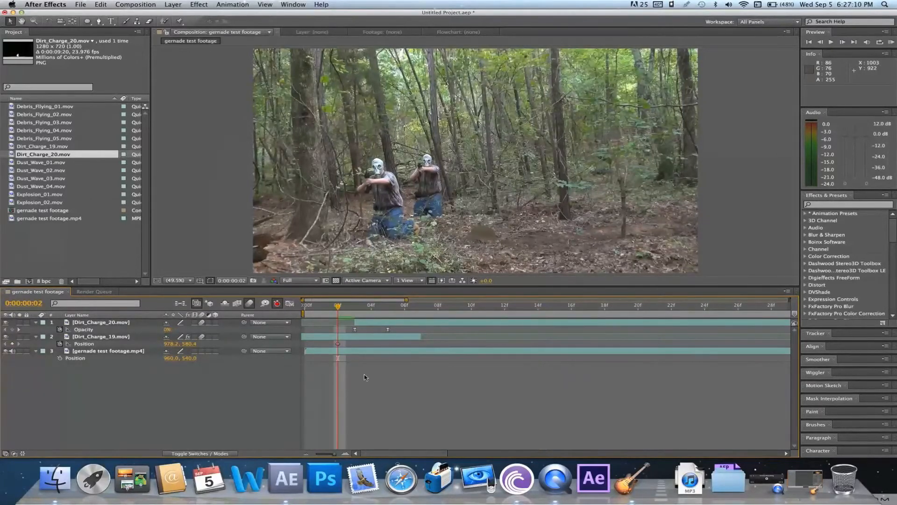
pyautogui.press('space')
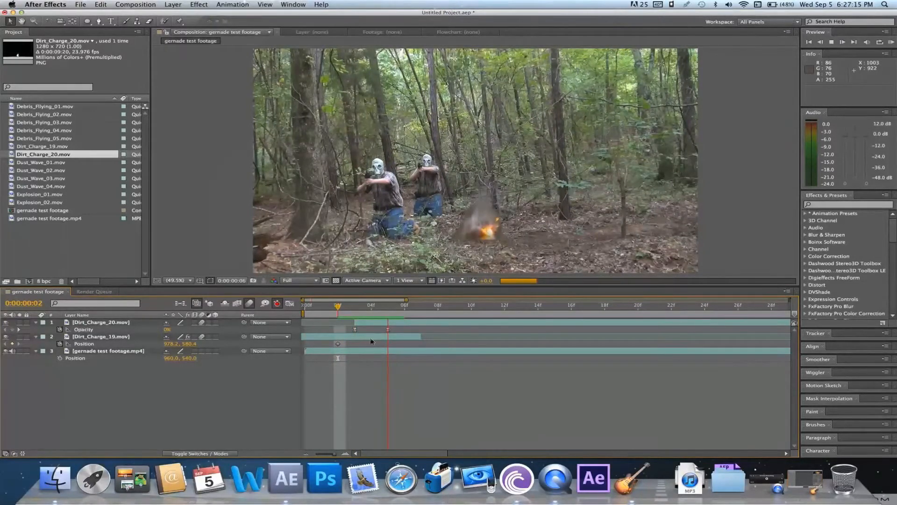
# At frame 5, apply the Tint color correction effect to the Dirt_Charge_20 layer
pyautogui.click(387, 327)
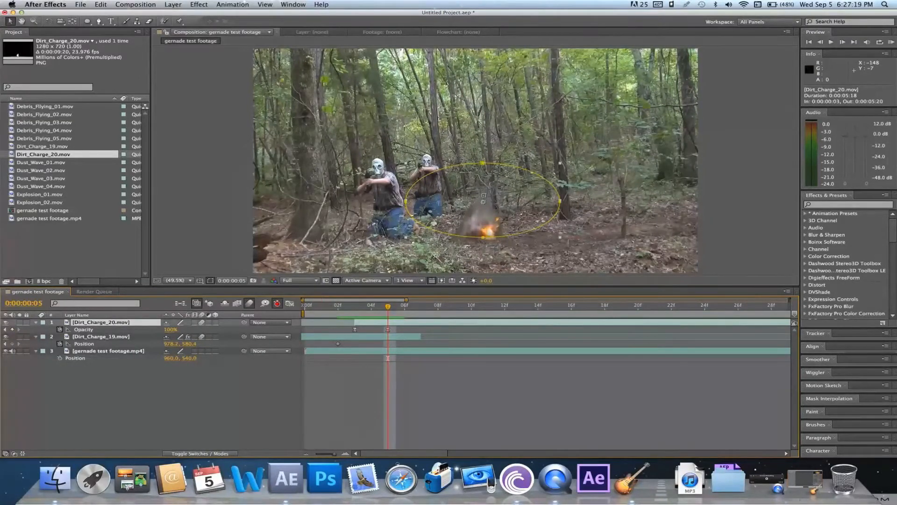
pyautogui.click(198, 4)
pyautogui.moveTo(234, 84)
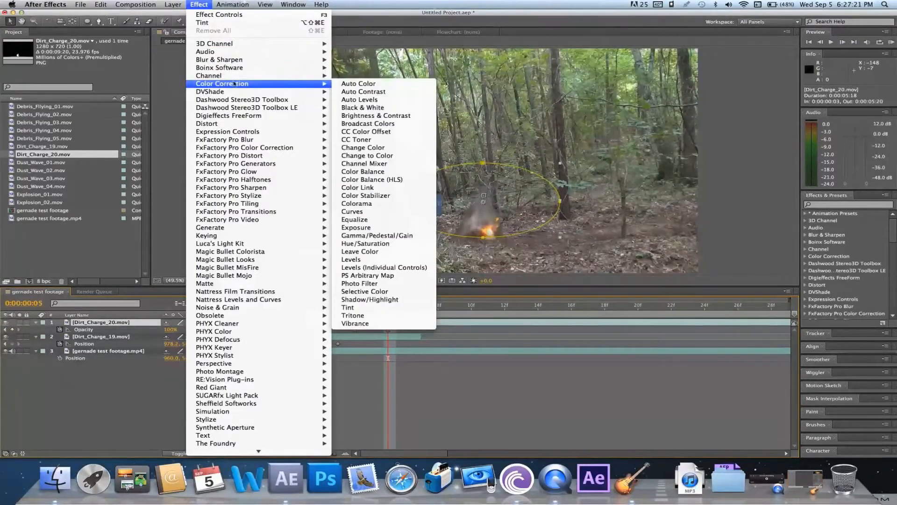
pyautogui.click(349, 308)
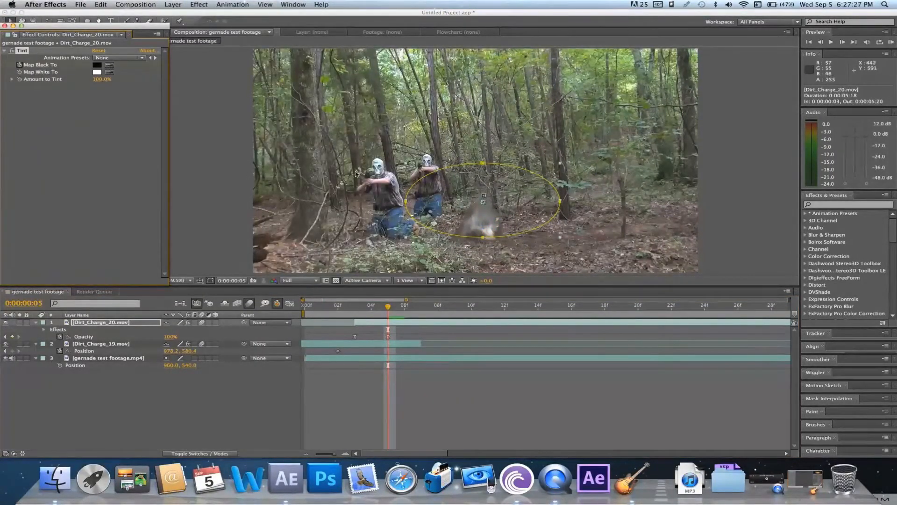
# Sample the tint's Map Black To and Map White To colors from the forest footage
pyautogui.click(109, 66)
pyautogui.click(683, 226)
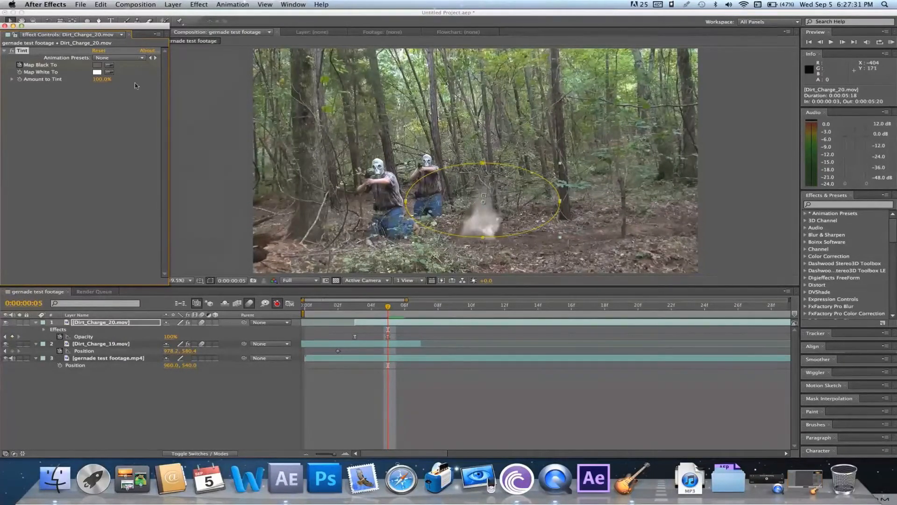
pyautogui.click(109, 74)
pyautogui.click(528, 191)
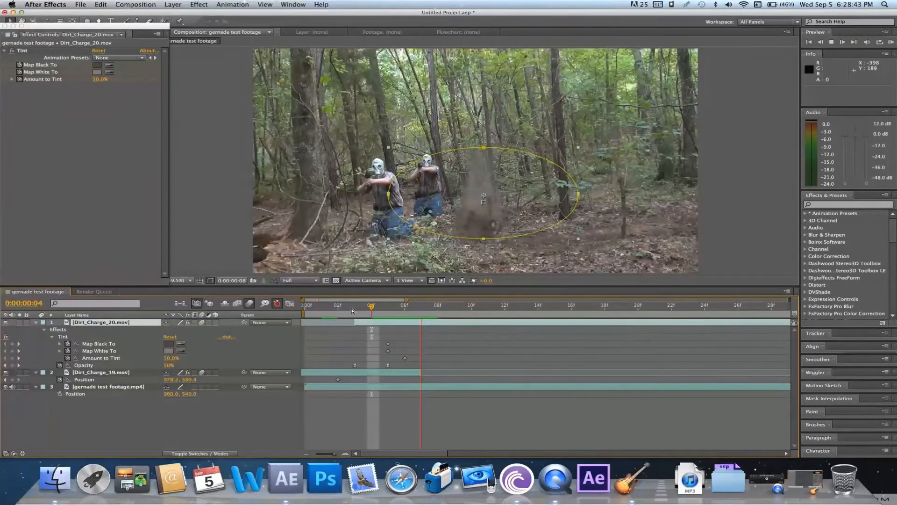
# Stop playback and reset the All Panels workspace to its original layout, returning to the project's footage list
pyautogui.press('space')
pyautogui.click(272, 21)
pyautogui.click(293, 4)
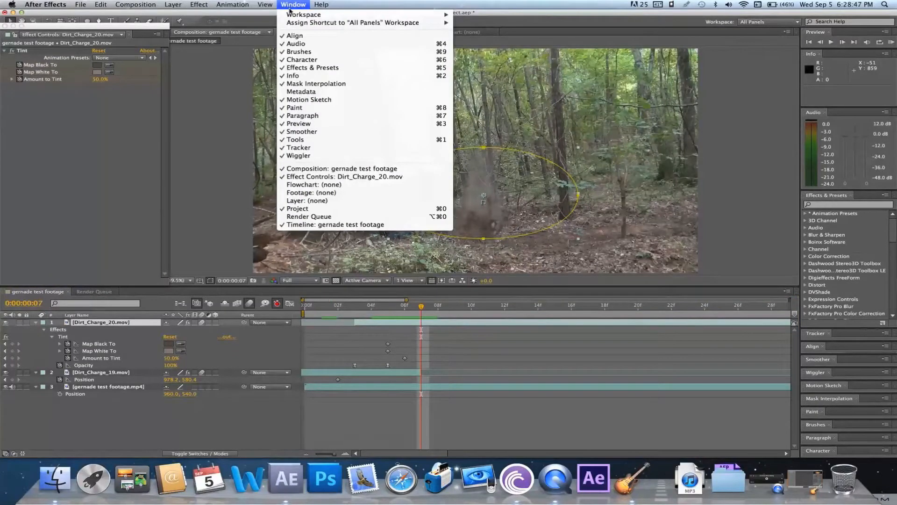
pyautogui.moveTo(308, 15)
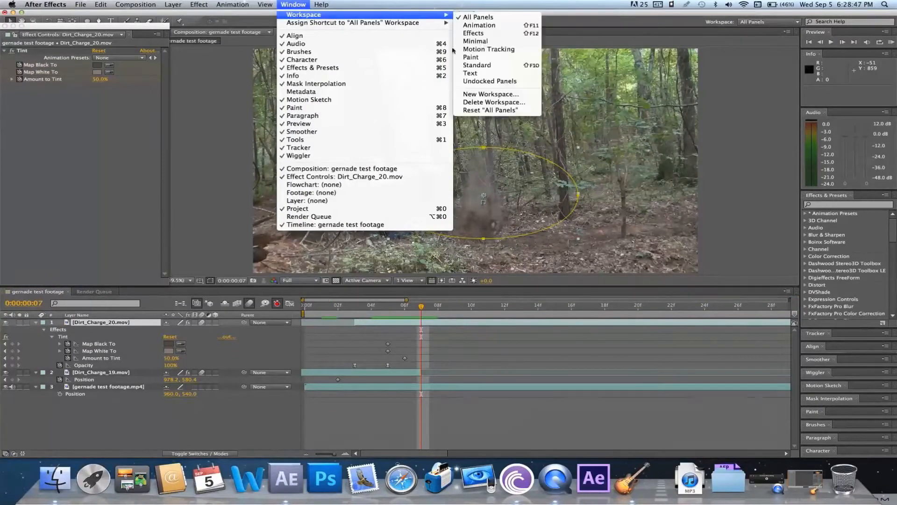
pyautogui.click(501, 111)
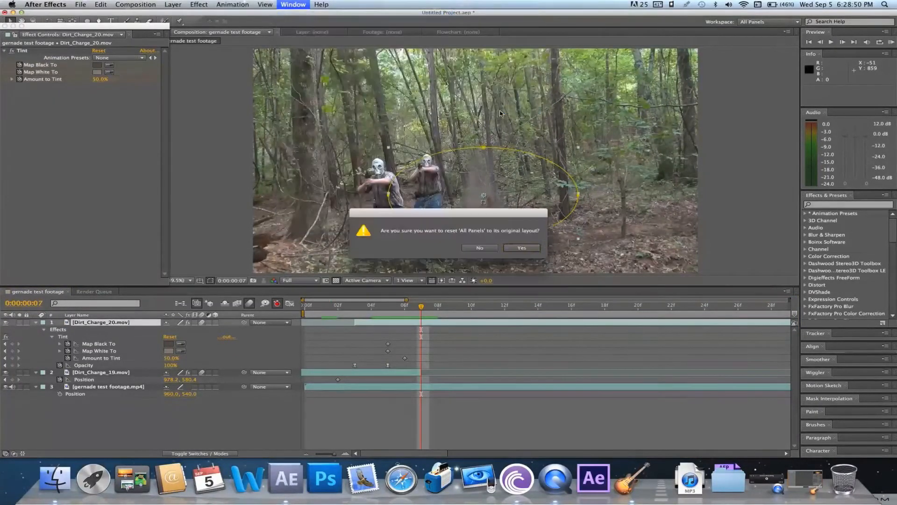
pyautogui.click(522, 249)
pyautogui.click(94, 246)
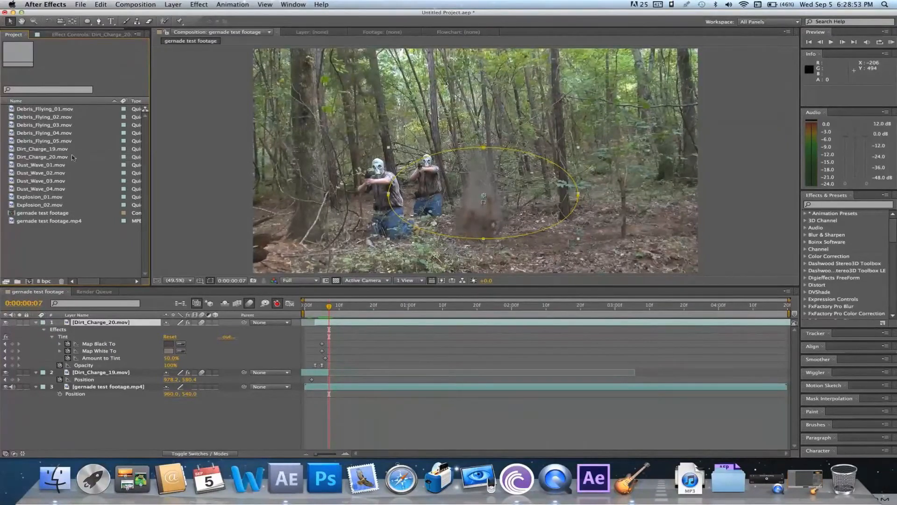
# Add Explosion_01.mov as the top layer starting at frame 7 and time-stretch it to a factor of 50
pyautogui.moveTo(63, 198); pyautogui.dragTo(330, 322)
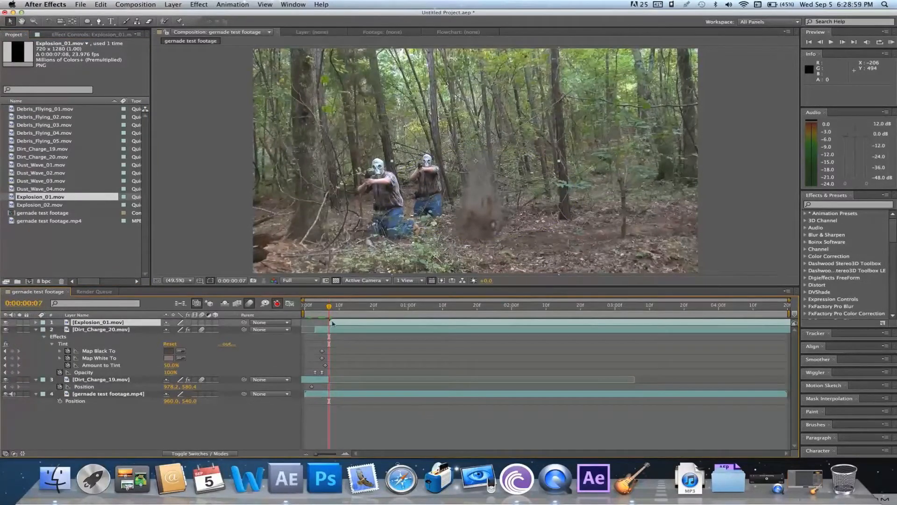
pyautogui.rightClick(351, 327)
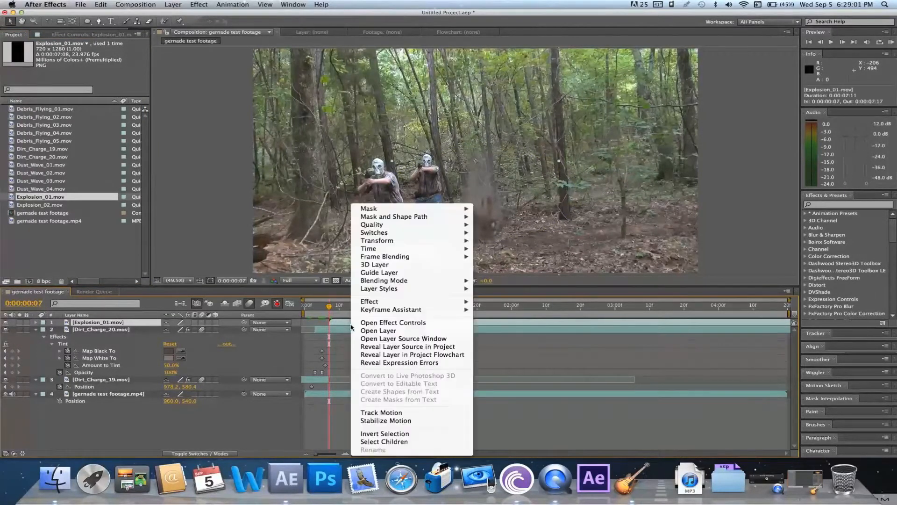
pyautogui.moveTo(401, 252)
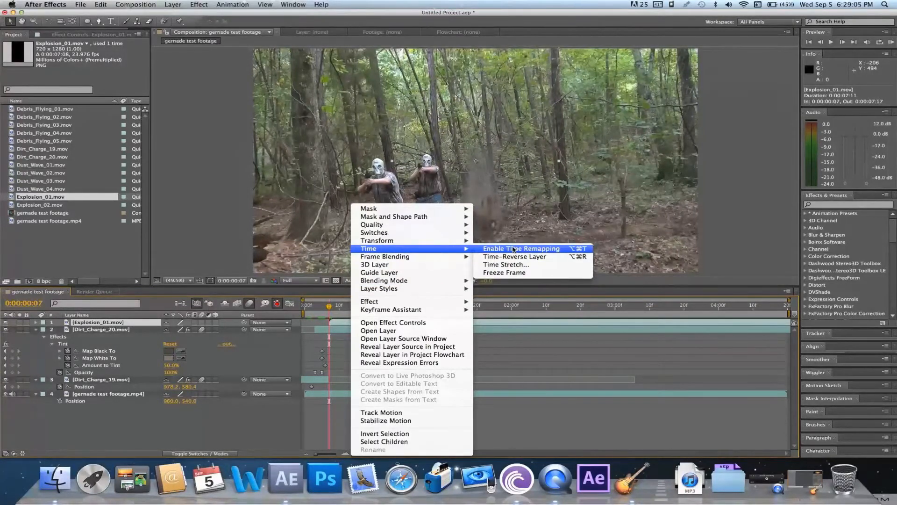
pyautogui.click(513, 264)
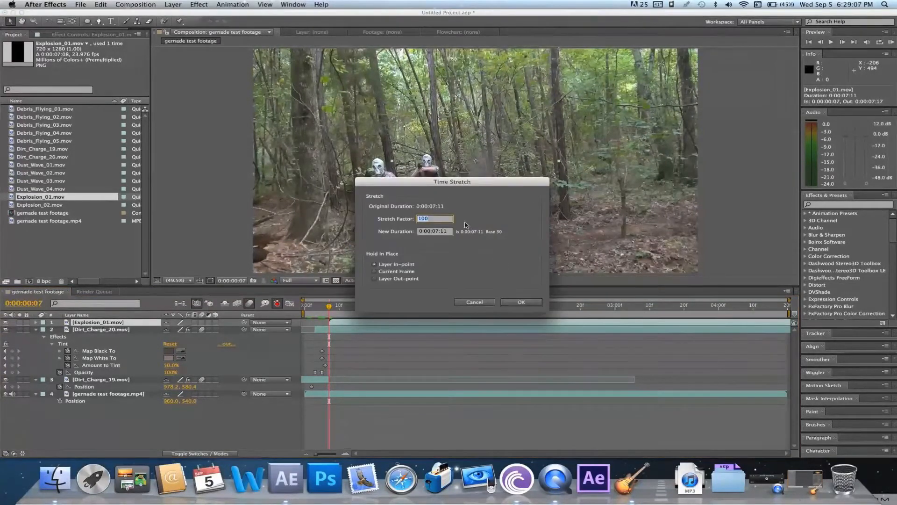
pyautogui.press('Left')
pyautogui.doubleClick(443, 218)
pyautogui.write('50')
pyautogui.press('Return')
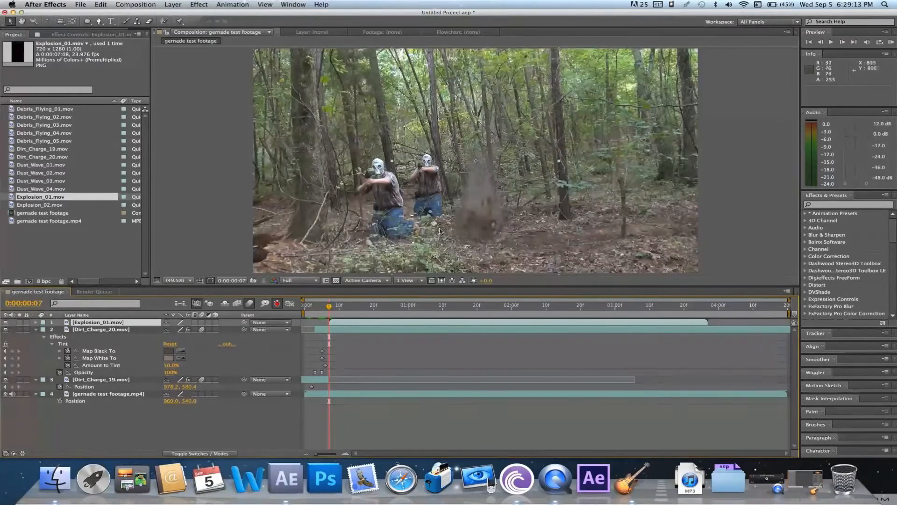
# Try shifting Explosion_01 nine frames earlier, move it back to about frame 7, and play back from frame 3
pyautogui.moveTo(362, 325); pyautogui.dragTo(331, 322)
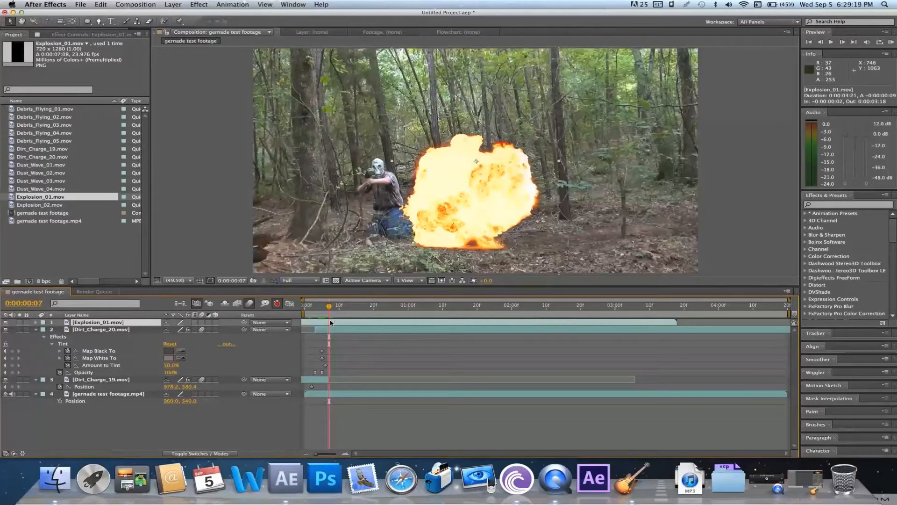
pyautogui.moveTo(332, 323); pyautogui.dragTo(373, 325)
pyautogui.press('KP_0')
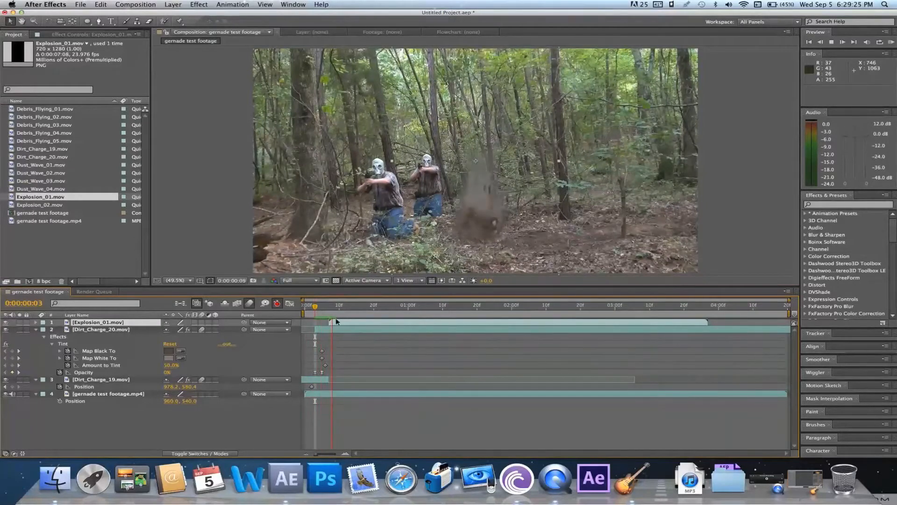
pyautogui.press('space')
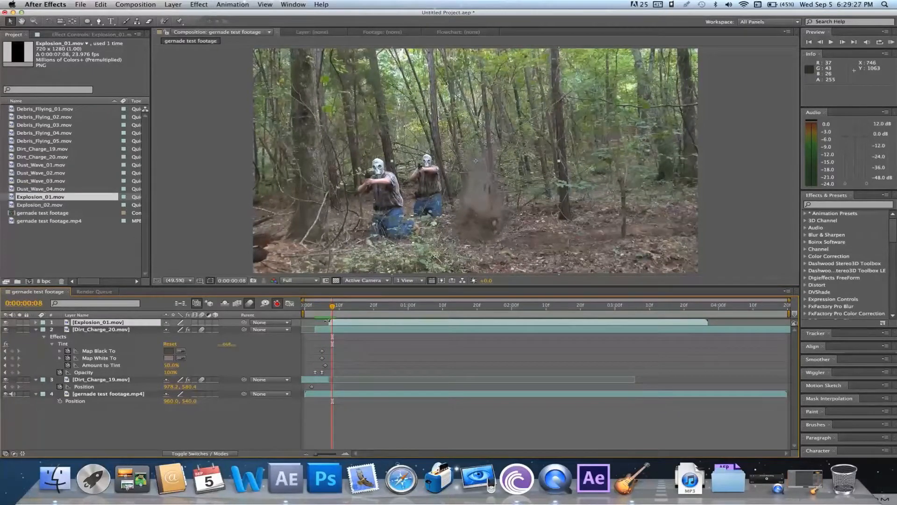
# Slide the Explosion_01 layer six frames earlier so it starts at frame 1, and check frames 6 and 5
pyautogui.moveTo(356, 322); pyautogui.dragTo(336, 323)
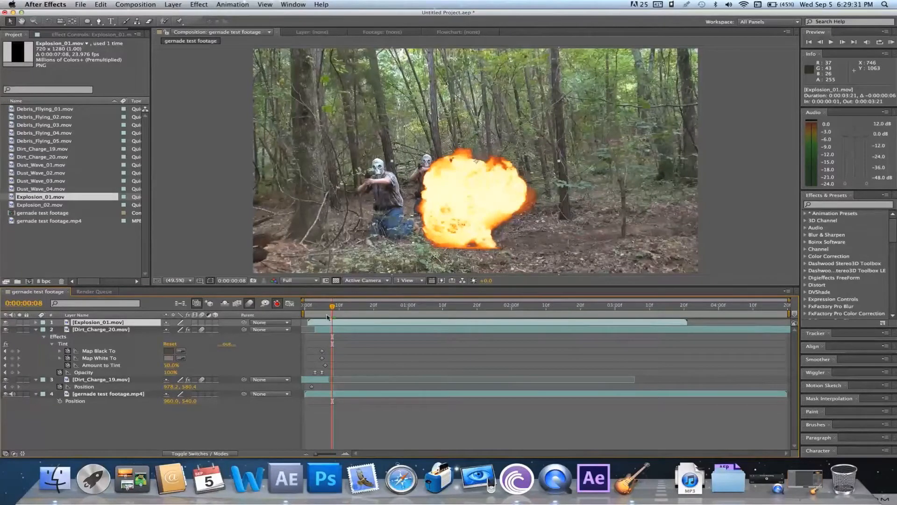
pyautogui.click(324, 313)
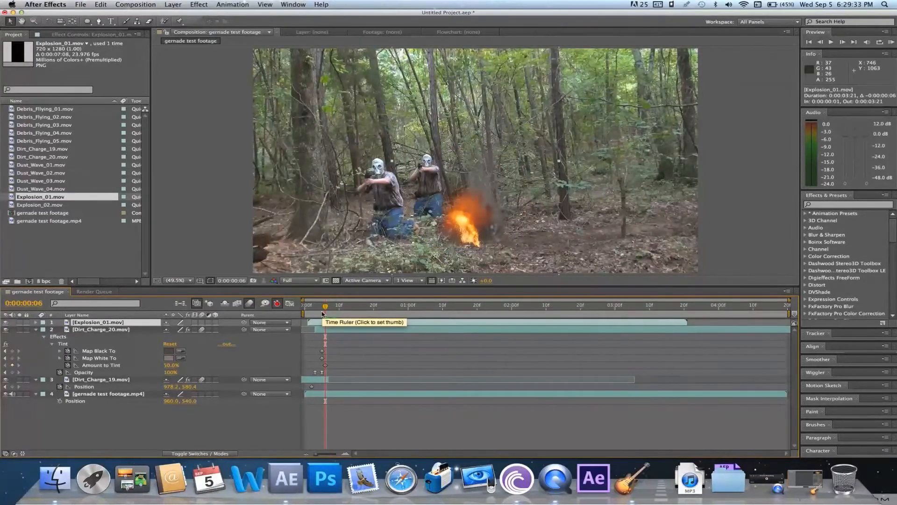
pyautogui.click(321, 314)
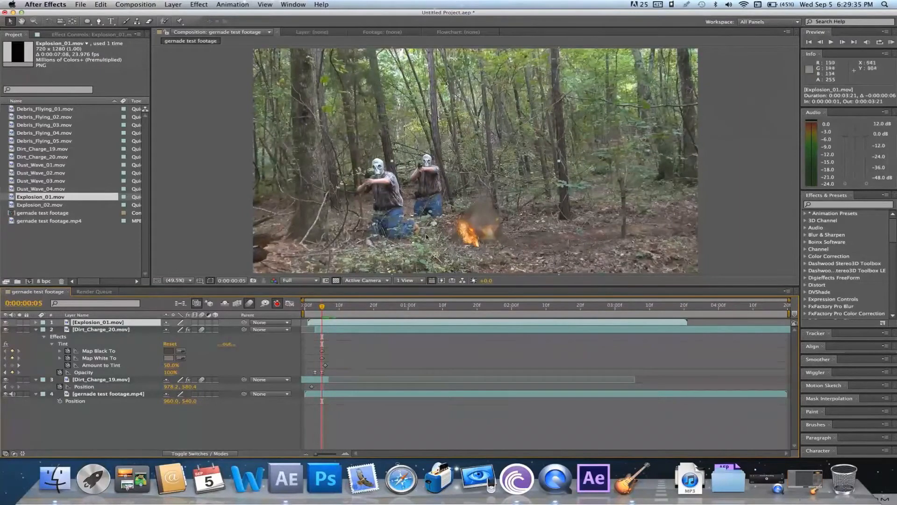
# Move Explosion_01 slightly right so its flame sits over the dirt charge, preview it, and return to frame 5
pyautogui.moveTo(504, 226); pyautogui.dragTo(517, 223)
pyautogui.press('KP_0')
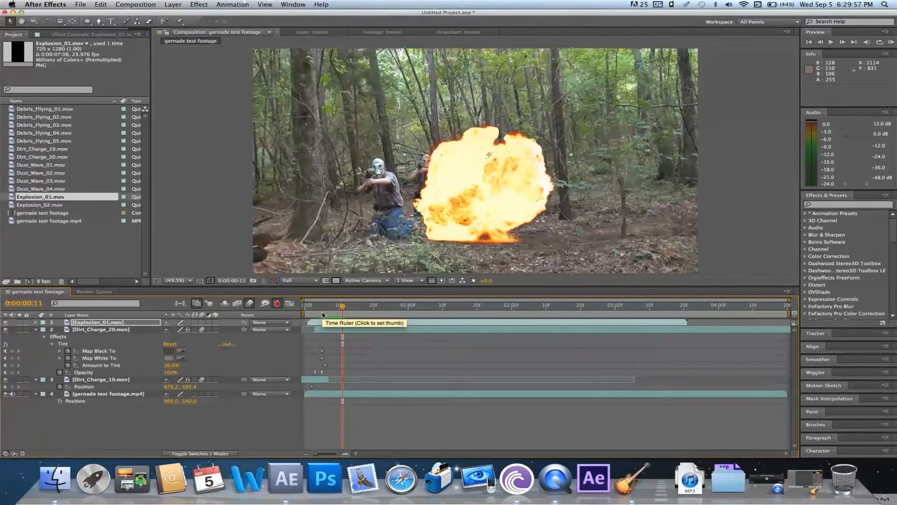
pyautogui.click(322, 314)
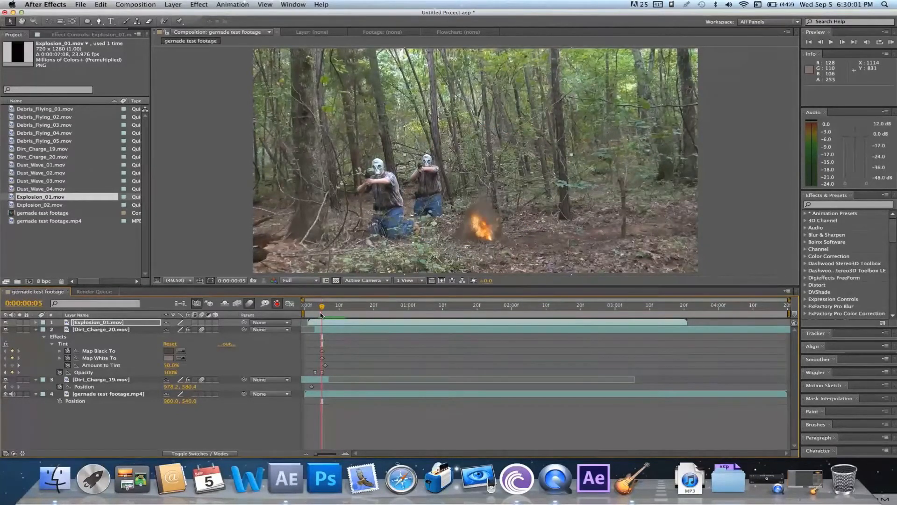
# Start Scale keyframing on Explosion_01 at frame 5 with a 100% keyframe, and display its Position keyframes
pyautogui.press('s')
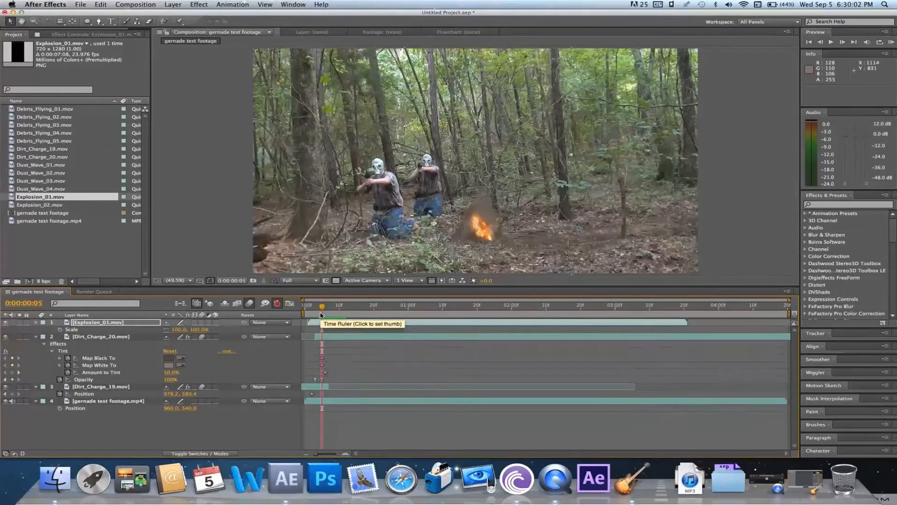
pyautogui.click(59, 329)
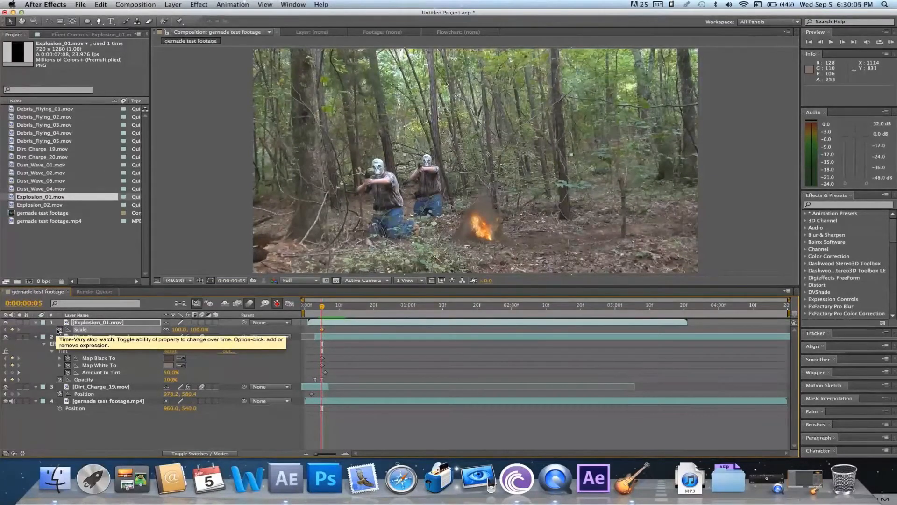
pyautogui.press('p')
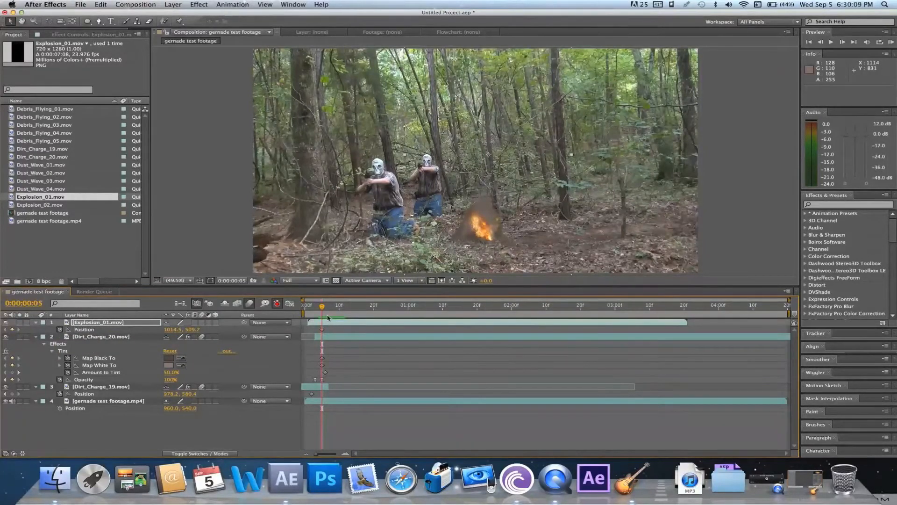
# At frame 10, scale Explosion_01 to 117%, move it to about 1056.9, 445.1, and play back from frame 5
pyautogui.moveTo(328, 313); pyautogui.dragTo(339, 313)
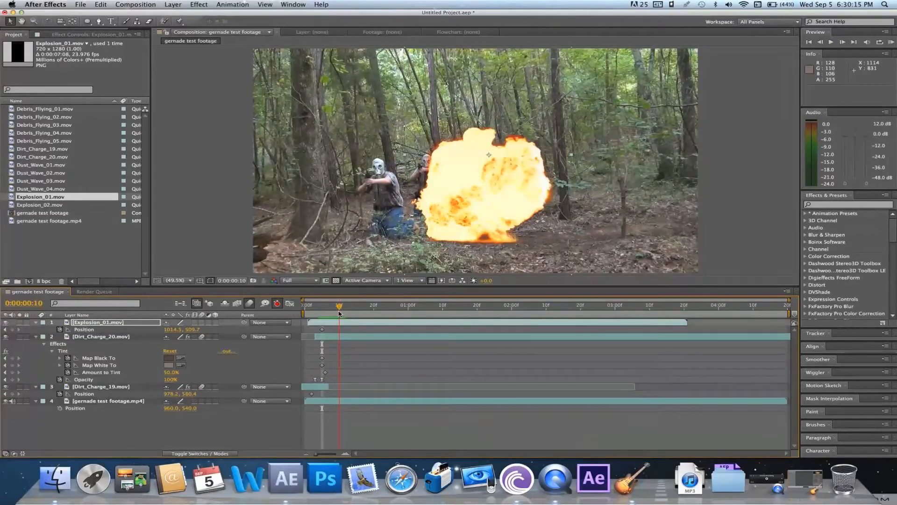
pyautogui.press('s')
pyautogui.moveTo(176, 331); pyautogui.dragTo(186, 331)
pyautogui.moveTo(487, 201); pyautogui.dragTo(496, 205)
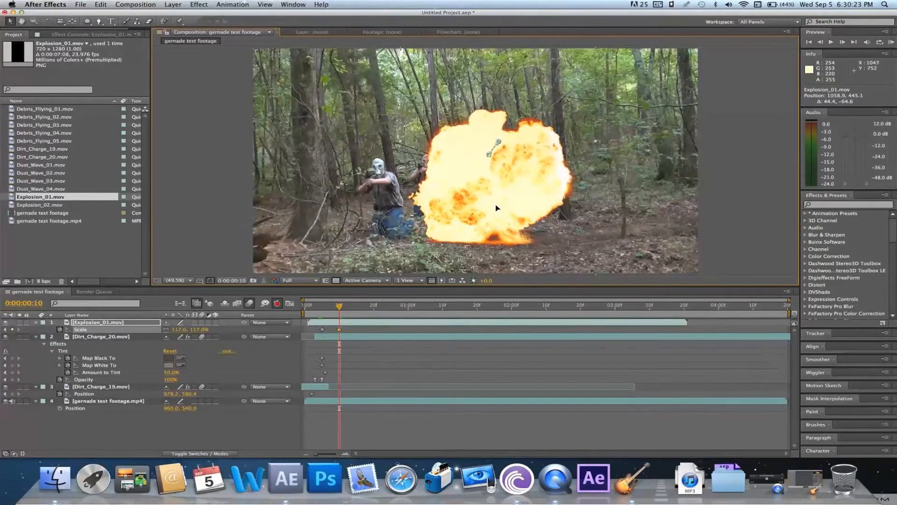
pyautogui.click(322, 313)
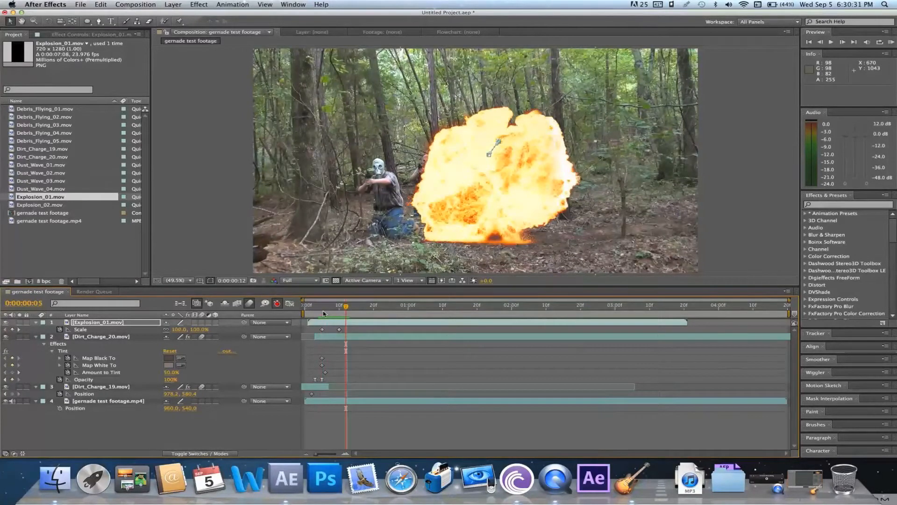
pyautogui.press('space')
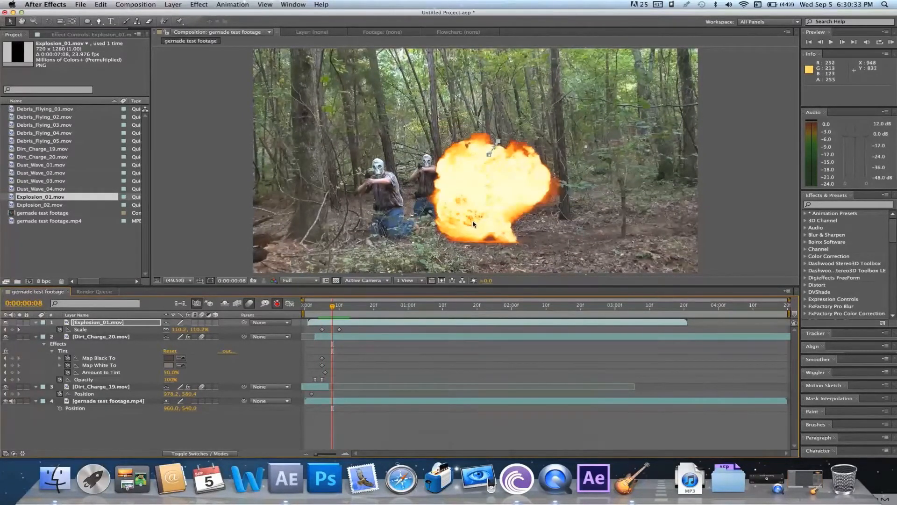
# Try shifting Explosion_01 to 1044.8, 445.1 at frame 12, check its Position keyframes, and undo the shift
pyautogui.press('pagedown')
pyautogui.press('pagedown')
pyautogui.press('pagedown')
pyautogui.press('pagedown')
pyautogui.moveTo(472, 223); pyautogui.dragTo(469, 223)
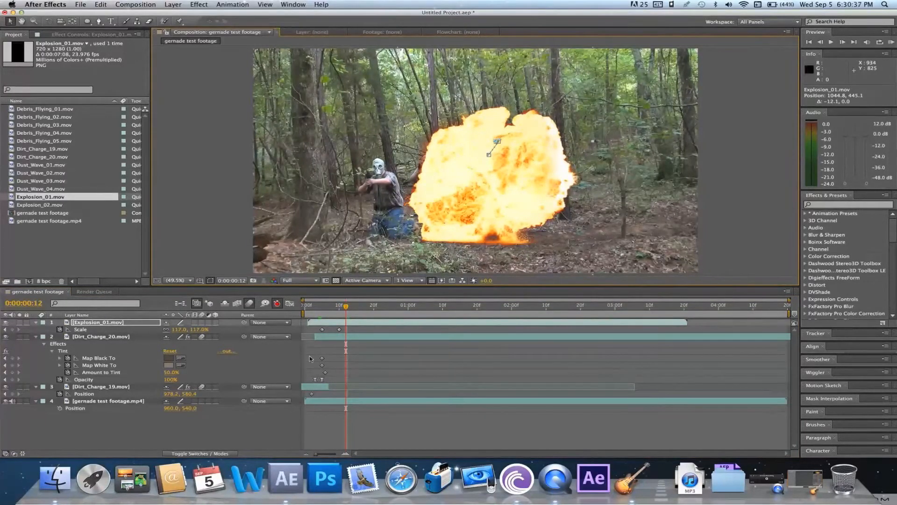
pyautogui.press('p')
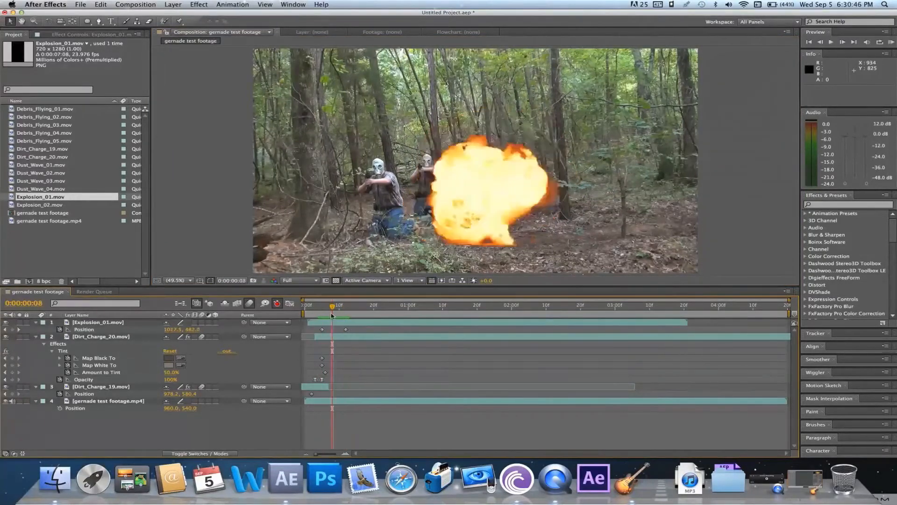
pyautogui.click(101, 4)
pyautogui.click(101, 16)
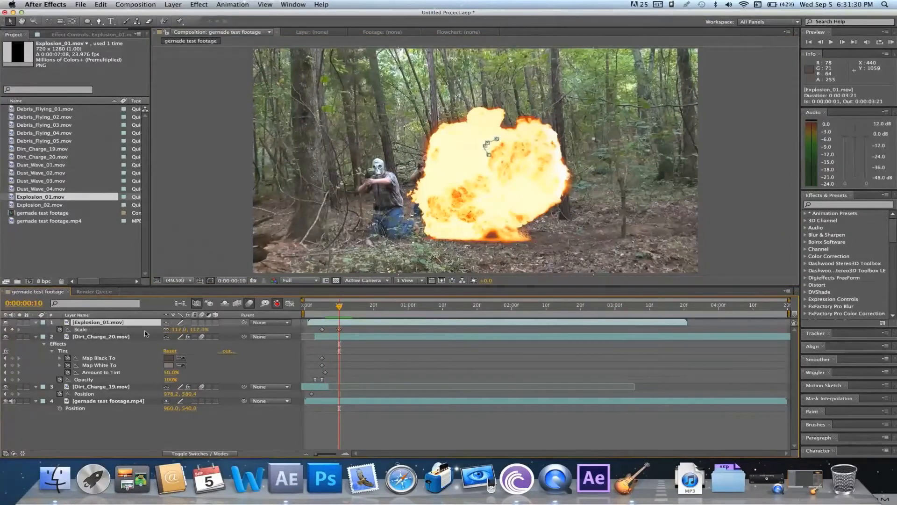
# Shift Explosion_01 left at frame 10, delete the extra Position keyframes between frames 5 and 10, and play back from frame 5
pyautogui.click(337, 330)
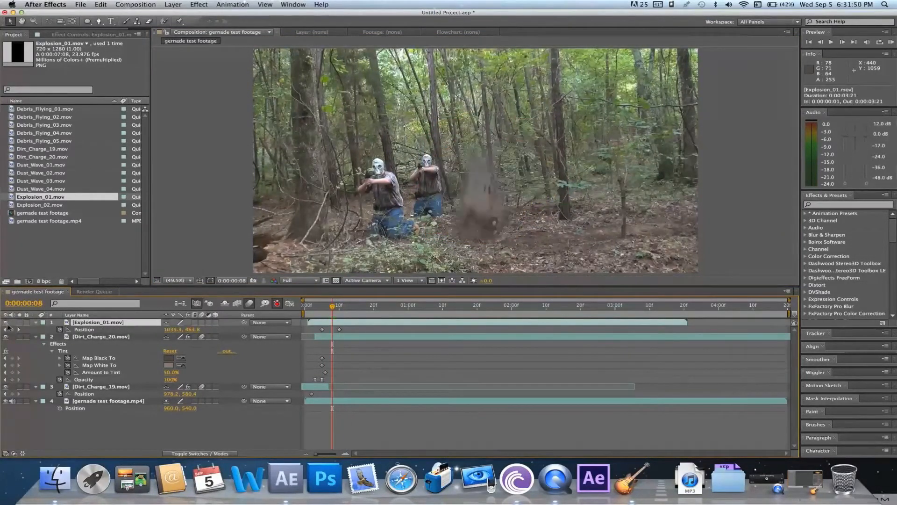
pyautogui.moveTo(504, 202); pyautogui.dragTo(486, 208)
pyautogui.press('pagedown')
pyautogui.press('pagedown')
pyautogui.press('pagedown')
pyautogui.press('pagedown')
pyautogui.press('pagedown')
pyautogui.press('pagedown')
pyautogui.click(337, 332)
pyautogui.click(333, 330)
pyautogui.press('Delete')
pyautogui.click(323, 307)
pyautogui.press('space')
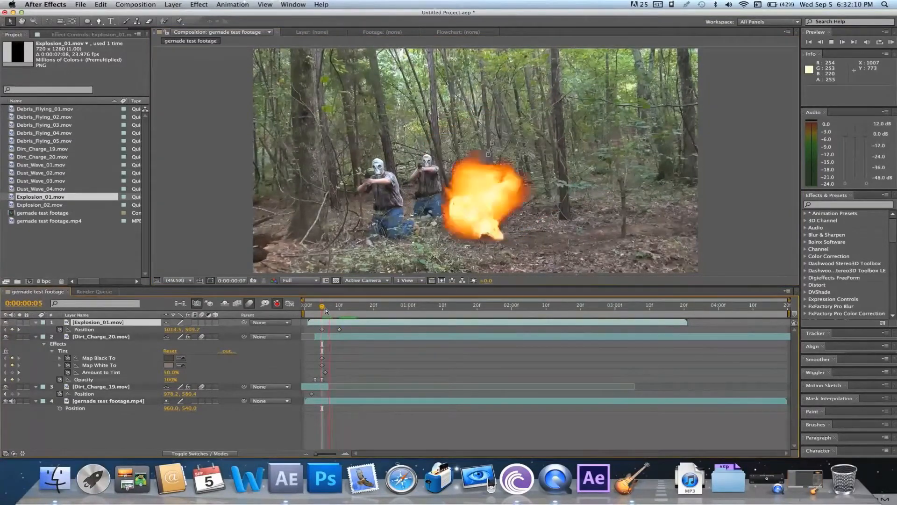
# At frame 8, keyframe Explosion_01's anchor point and relocate it to the explosion's base at 297.2, 1041.8
pyautogui.moveTo(326, 309); pyautogui.dragTo(332, 308)
pyautogui.click(36, 323)
pyautogui.click(36, 323)
pyautogui.click(60, 337)
pyautogui.press('y')
pyautogui.moveTo(488, 155); pyautogui.dragTo(476, 237)
pyautogui.press('v')
# Delete Explosion_01's Position keyframes at frames 5 and 10, and play back the animation from frame 5
pyautogui.click(492, 143)
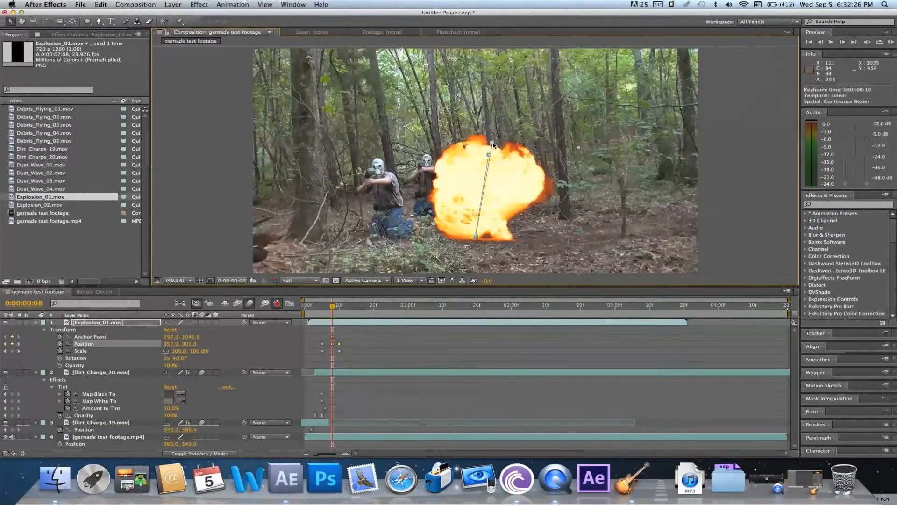
pyautogui.press('Delete')
pyautogui.click(489, 155)
pyautogui.press('Delete')
pyautogui.click(323, 307)
pyautogui.press('space')
pyautogui.click(322, 307)
pyautogui.press('space')
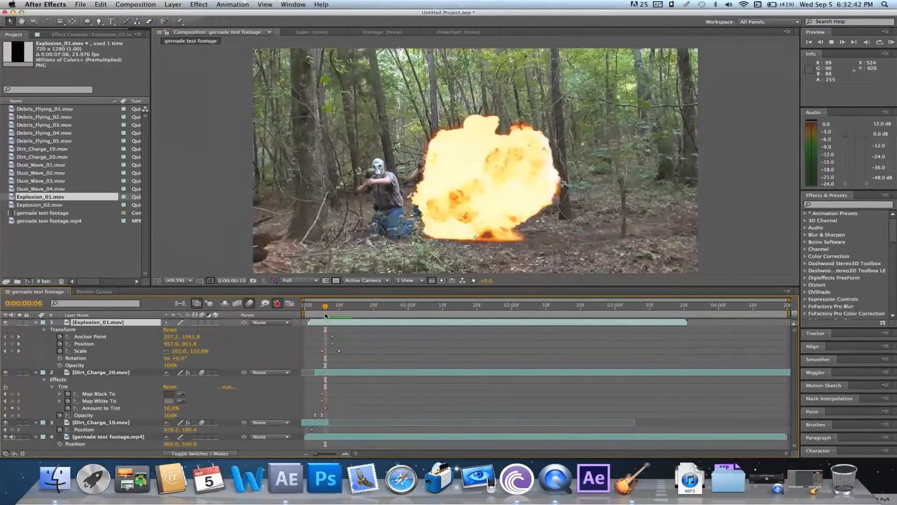
pyautogui.press('space')
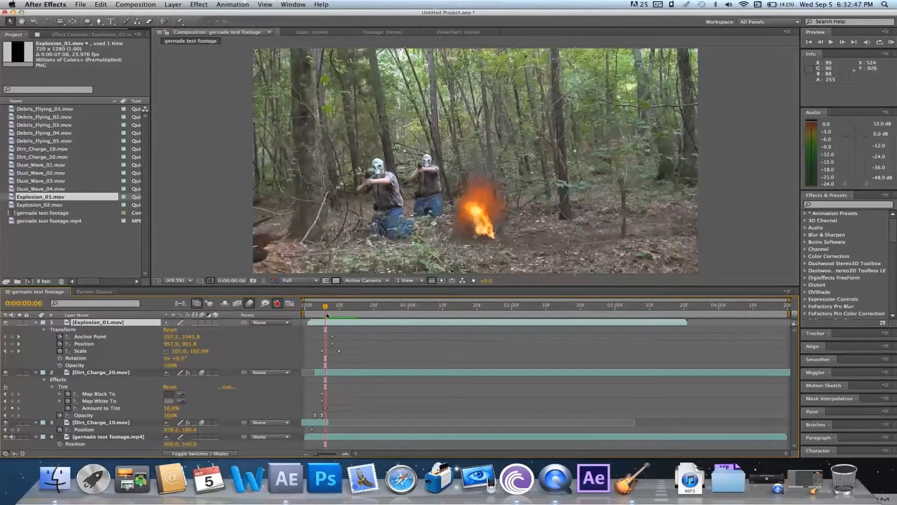
# Try masking Explosion_01 with a full-layer ellipse moved up to the ground line, and undo both the edit and the mask
pyautogui.doubleClick(87, 22)
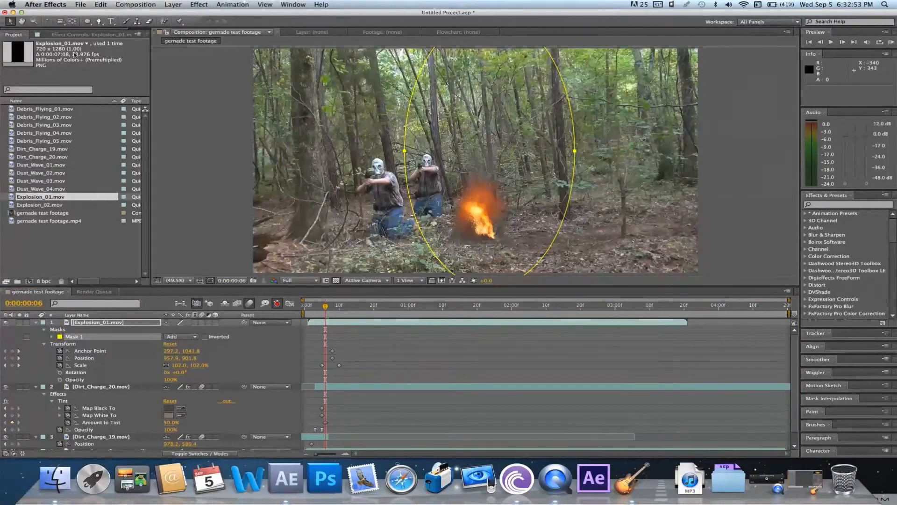
pyautogui.click(22, 22)
pyautogui.moveTo(489, 134); pyautogui.dragTo(486, 110)
pyautogui.press('v')
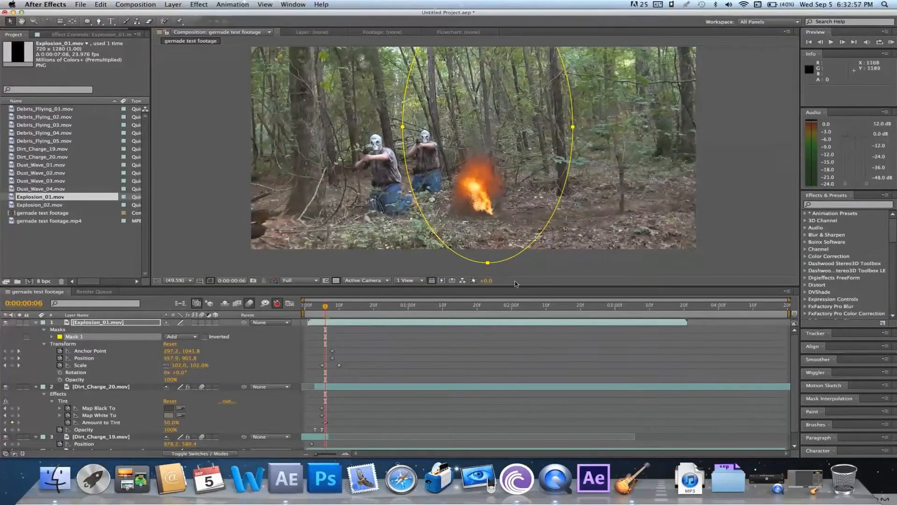
pyautogui.moveTo(487, 263); pyautogui.dragTo(479, 222)
pyautogui.click(101, 4)
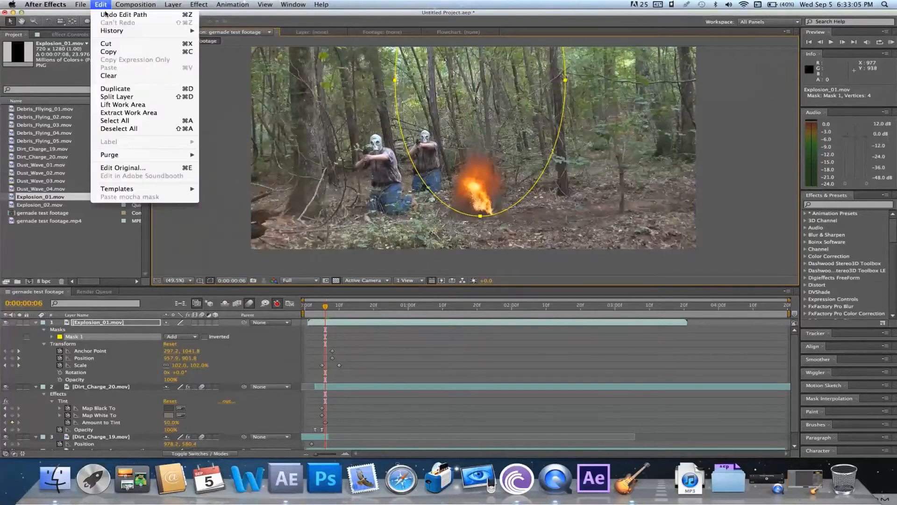
pyautogui.click(107, 15)
pyautogui.click(103, 4)
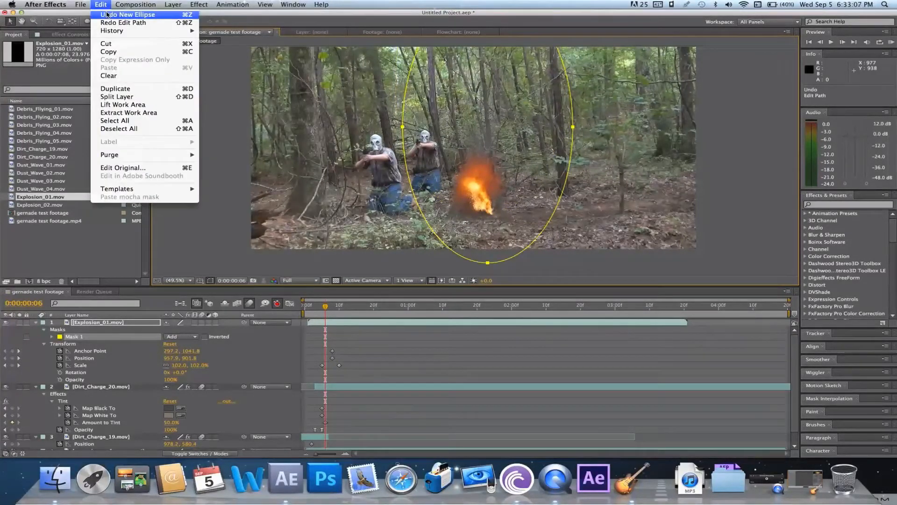
pyautogui.click(107, 15)
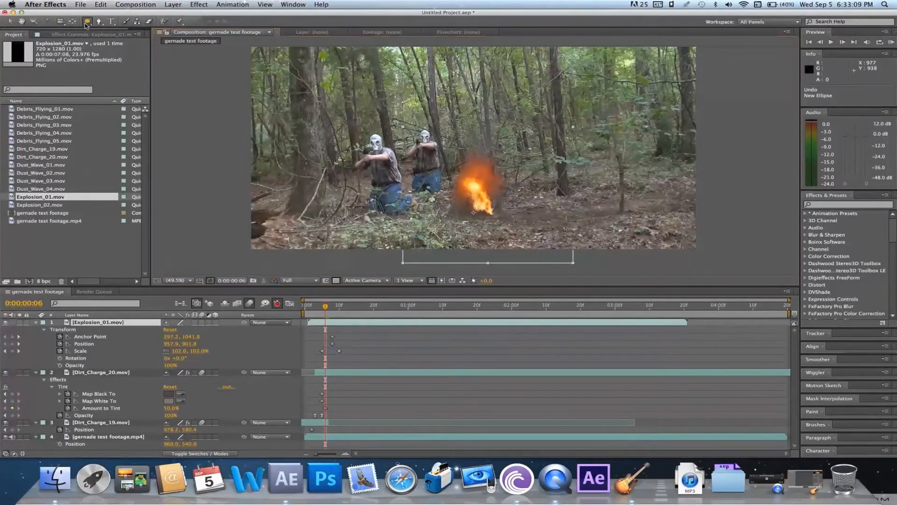
# At frame 10, draw a rounded rectangle mask along the base of Explosion_01 and invert it
pyautogui.click(86, 22)
pyautogui.moveTo(86, 26); pyautogui.dragTo(104, 32)
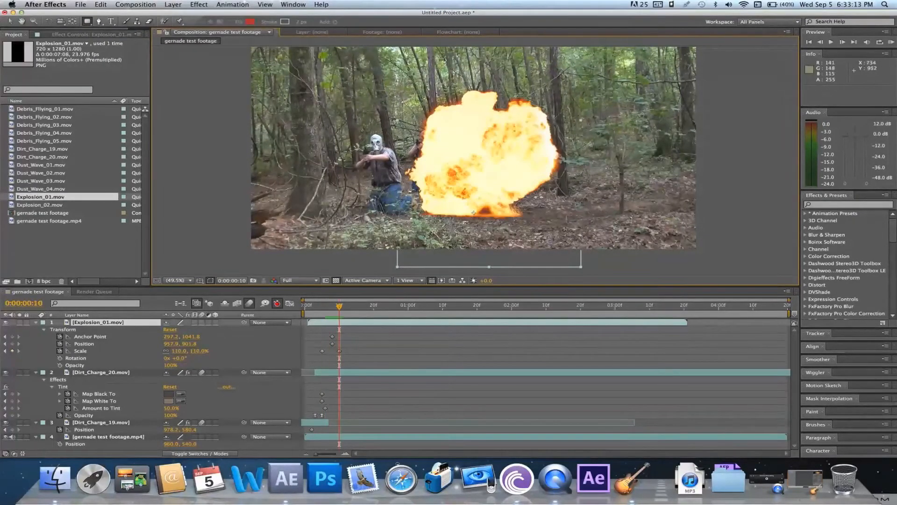
pyautogui.moveTo(417, 210); pyautogui.dragTo(535, 228)
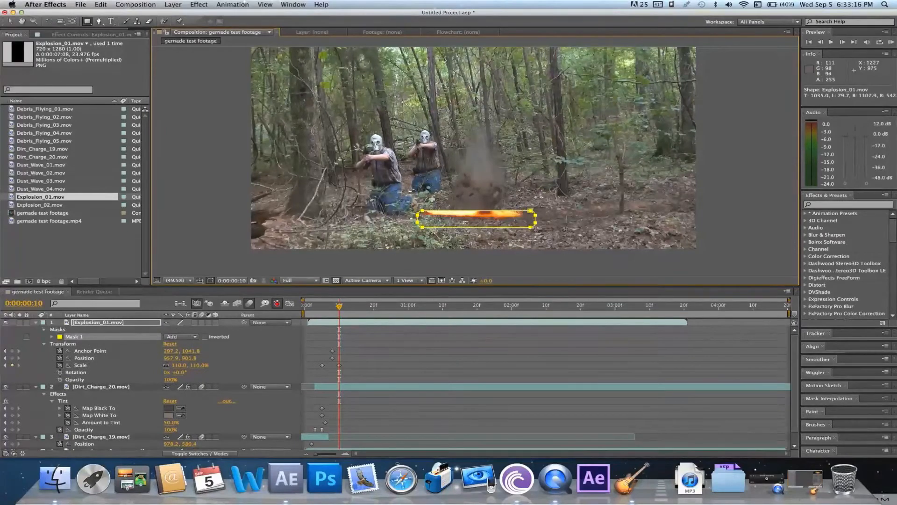
pyautogui.click(205, 337)
# Set the mask feather on Explosion_01 to 36 pixels and play back the result from frame 5
pyautogui.press('f')
pyautogui.click(177, 337)
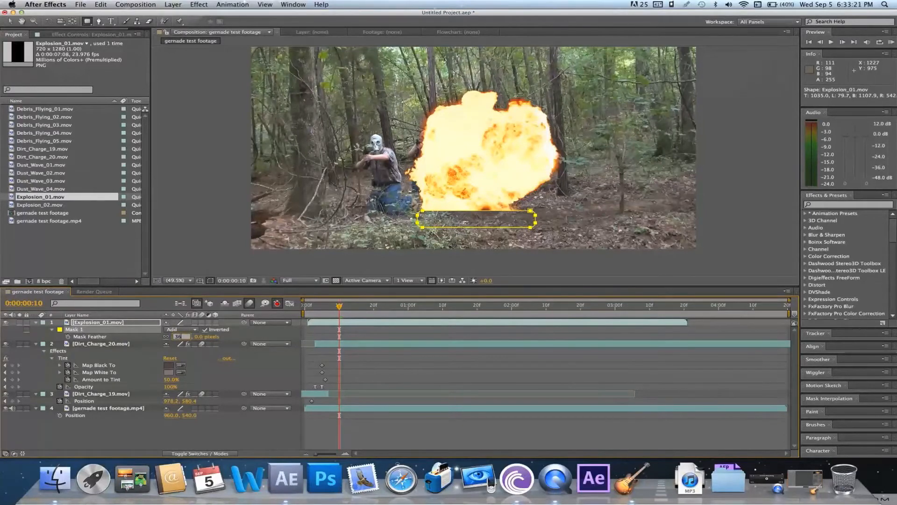
pyautogui.write('36')
pyautogui.press('Return')
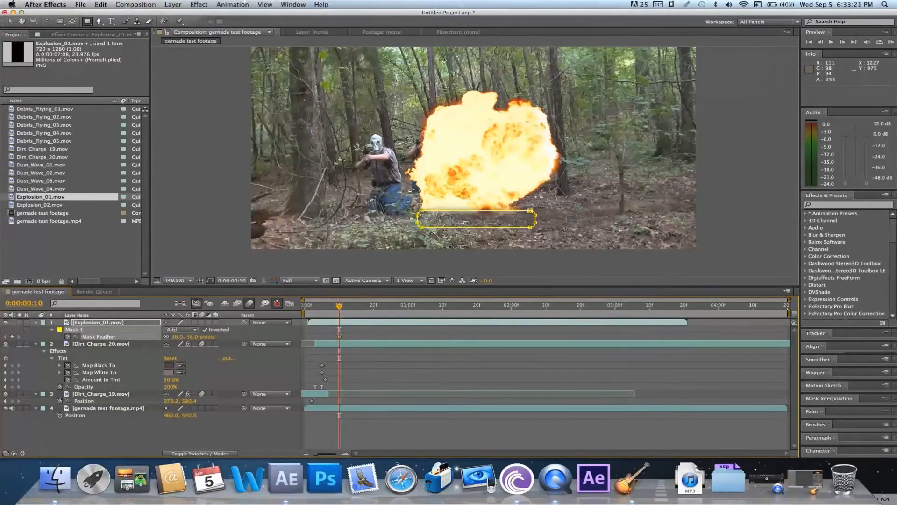
pyautogui.click(322, 316)
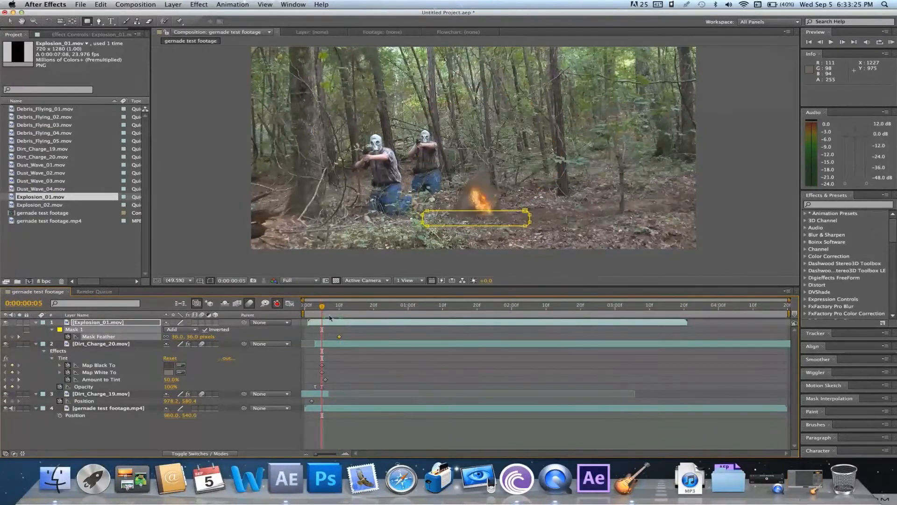
pyautogui.click(351, 338)
pyautogui.press('space')
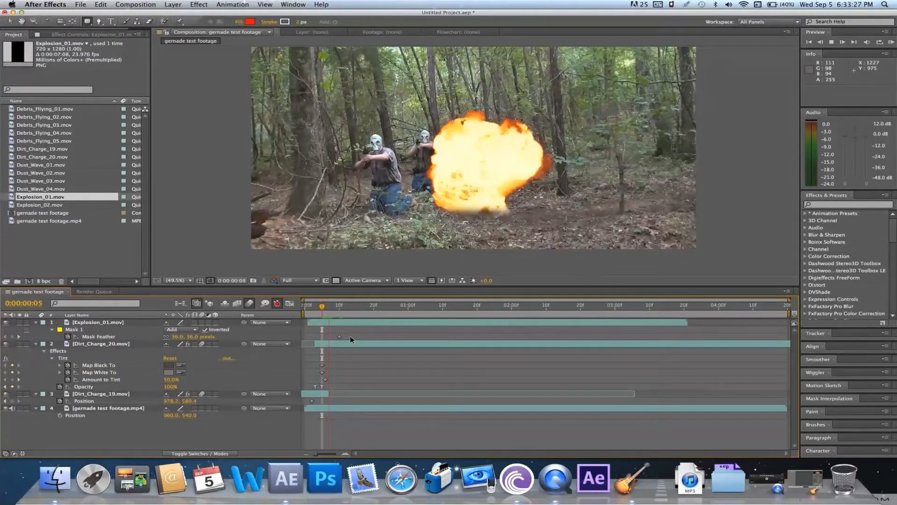
pyautogui.click(340, 335)
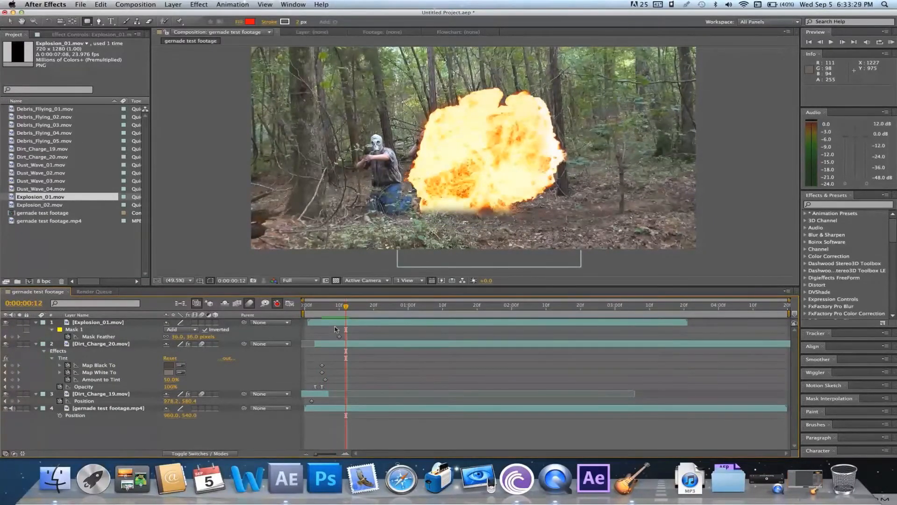
# Lower the upper-left and upper-right corner points of Explosion_01's mask slightly to reveal more of the explosion's base
pyautogui.click(334, 323)
pyautogui.click(10, 22)
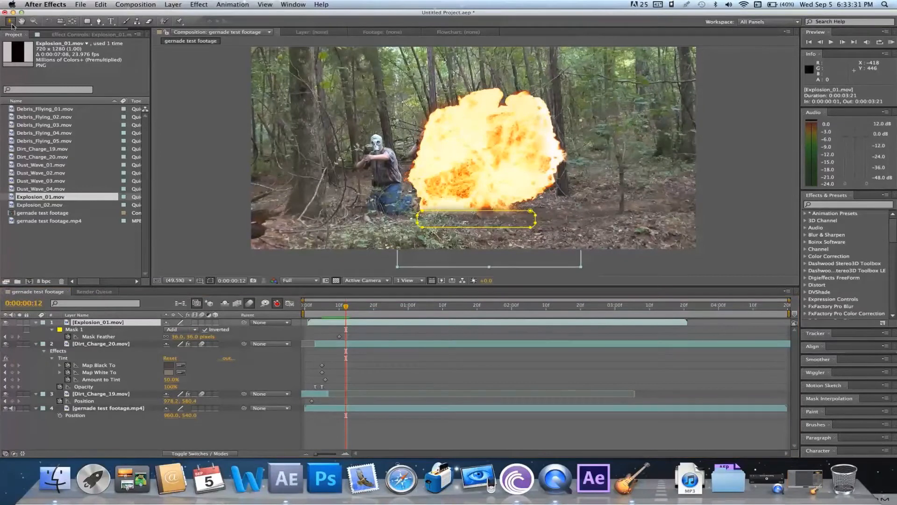
pyautogui.click(423, 216)
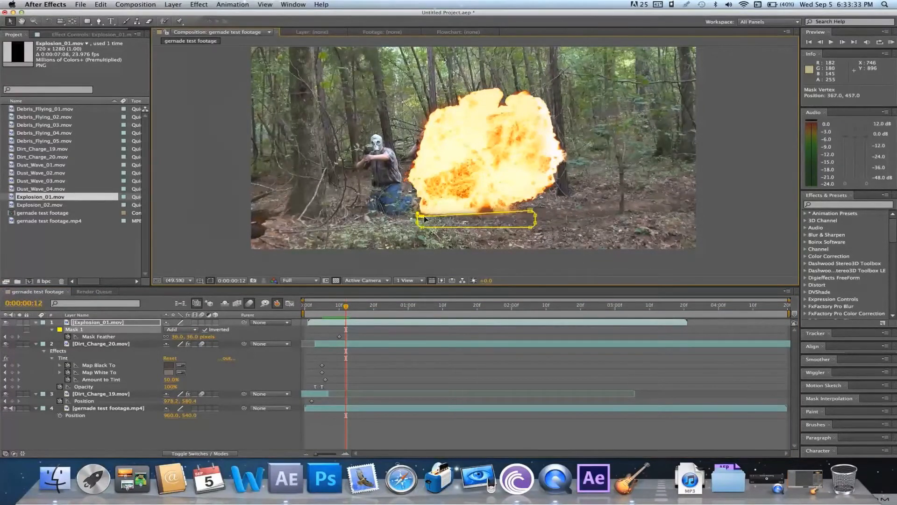
pyautogui.moveTo(425, 219); pyautogui.dragTo(424, 214)
pyautogui.click(534, 214)
pyautogui.moveTo(532, 211); pyautogui.dragTo(530, 217)
# Set Explosion_01's mask feather to 24 pixels at frame 12 and play back from frame 5
pyautogui.click(179, 340)
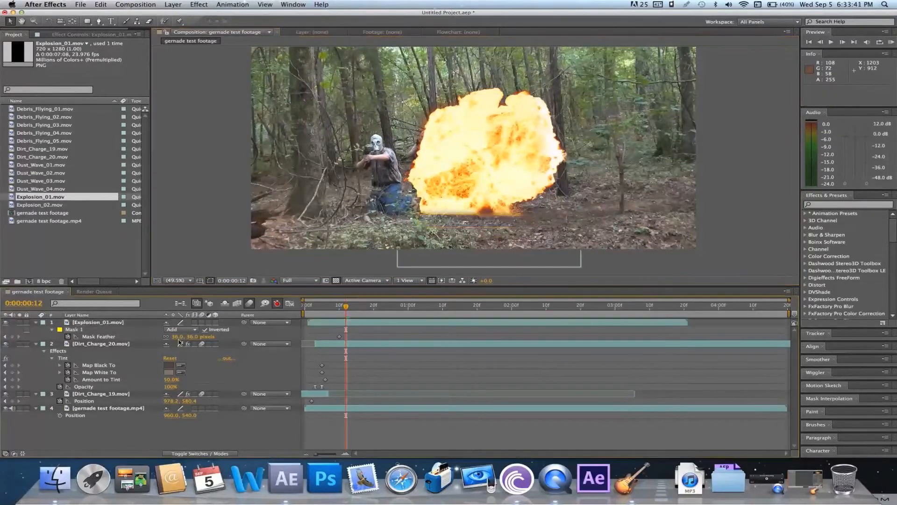
pyautogui.moveTo(177, 337)
pyautogui.mouseDown()
pyautogui.moveTo(167, 337)
pyautogui.moveTo(175, 342)
pyautogui.mouseUp()
pyautogui.click(323, 308)
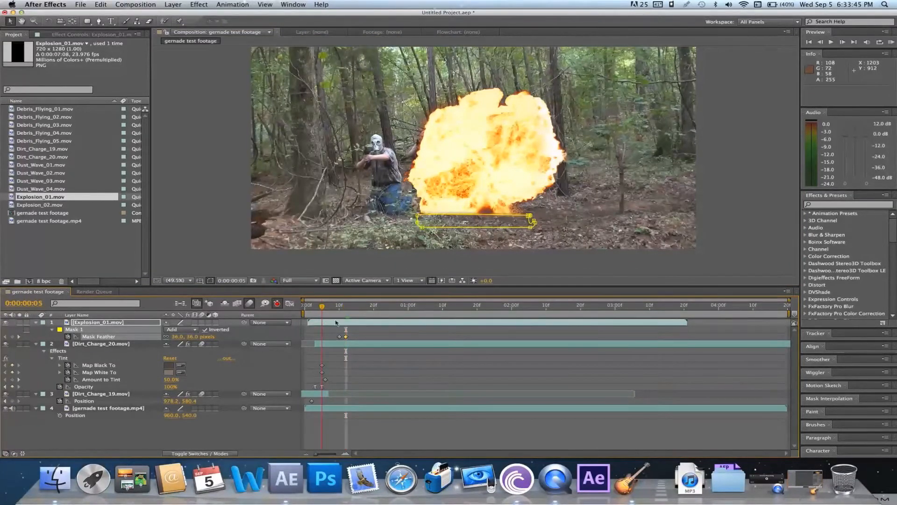
pyautogui.click(354, 332)
pyautogui.press('space')
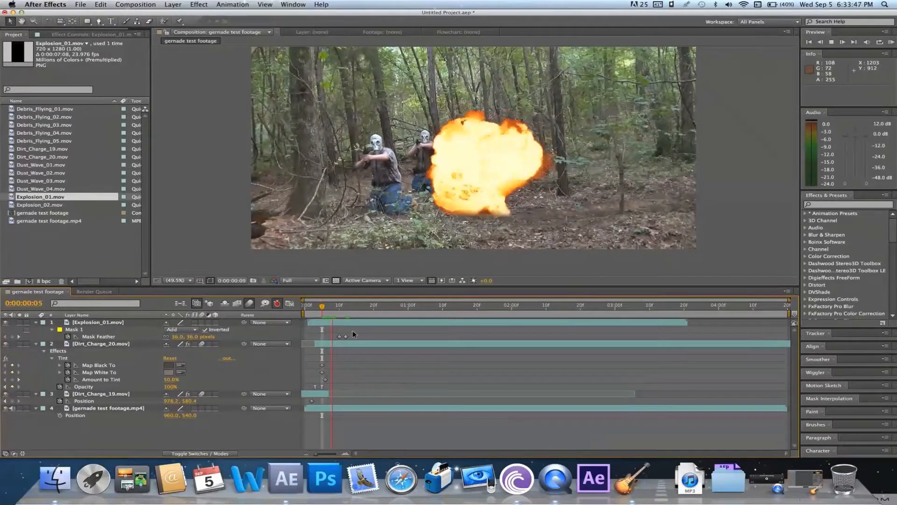
pyautogui.press('space')
pyautogui.press('space')
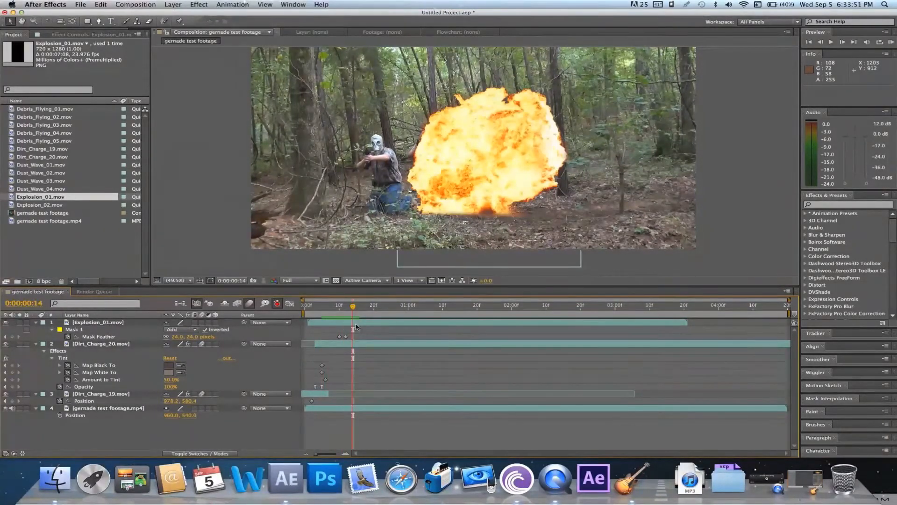
# Find the Stylize Glow effect and apply it to the Explosion_01 layer at frame 14
pyautogui.click(356, 323)
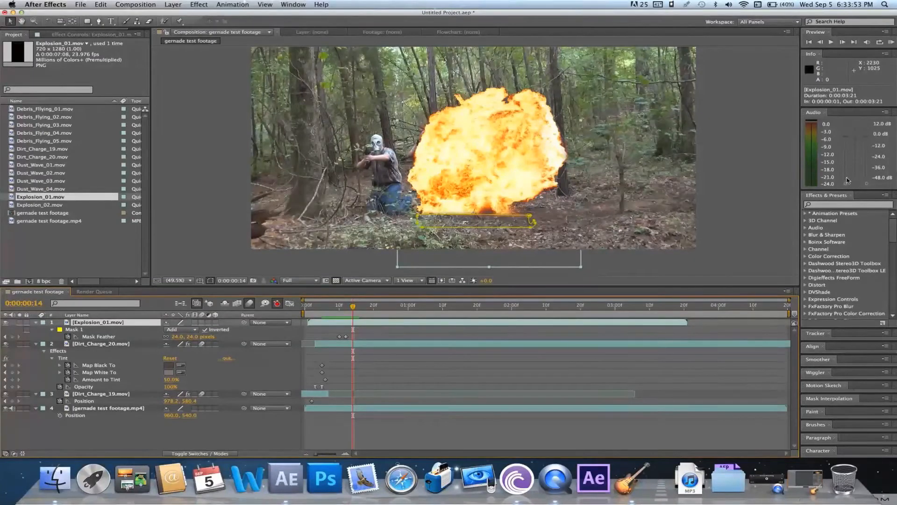
pyautogui.click(846, 205)
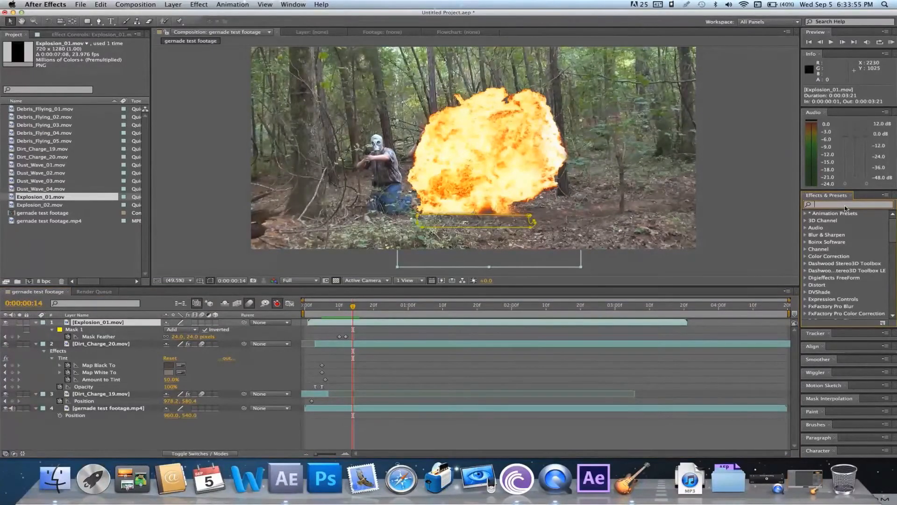
pyautogui.write('glo')
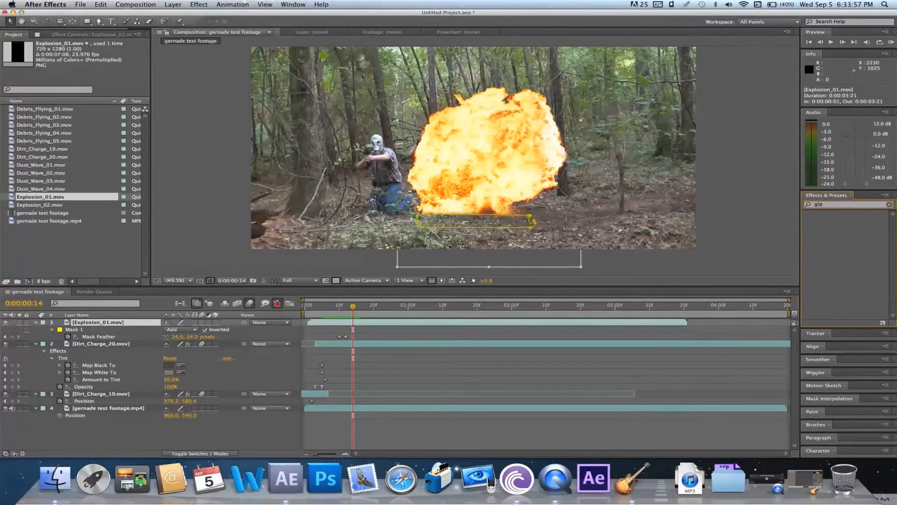
pyautogui.press('BackSpace')
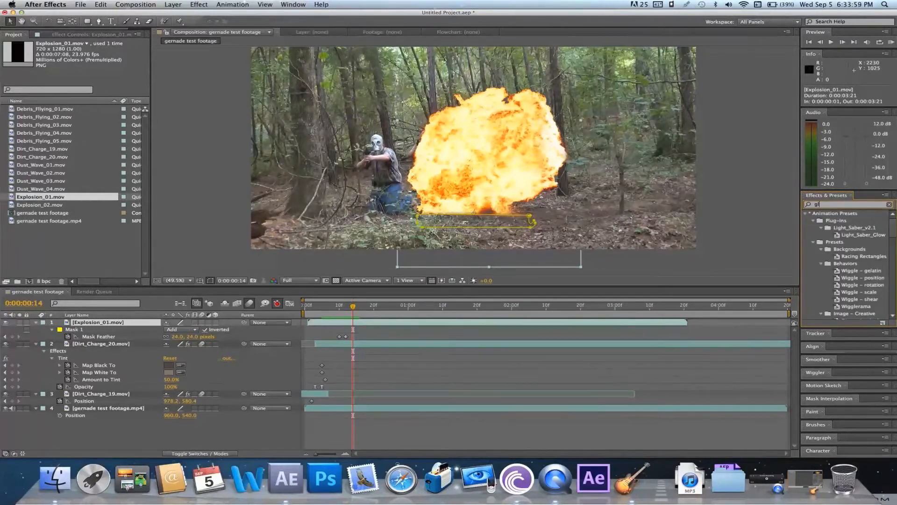
pyautogui.write('ow')
pyautogui.scroll(-5, 866, 272)
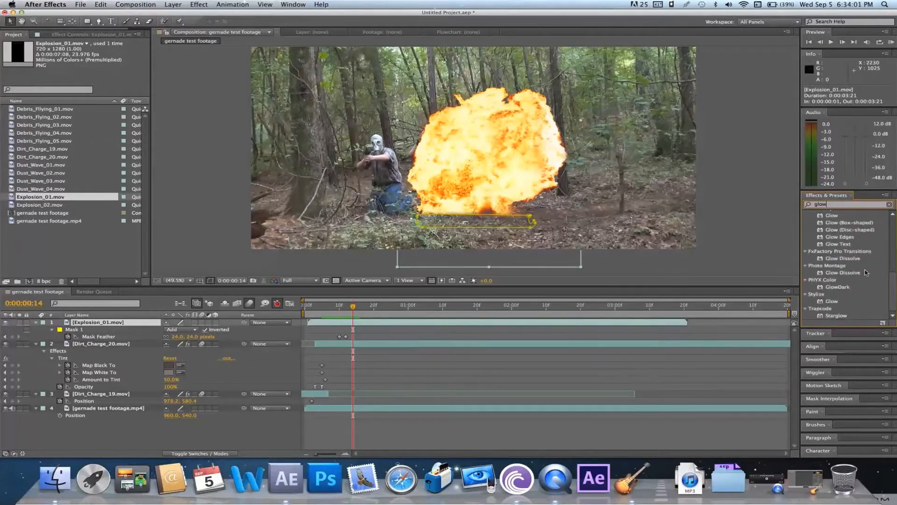
pyautogui.moveTo(834, 303); pyautogui.dragTo(818, 300)
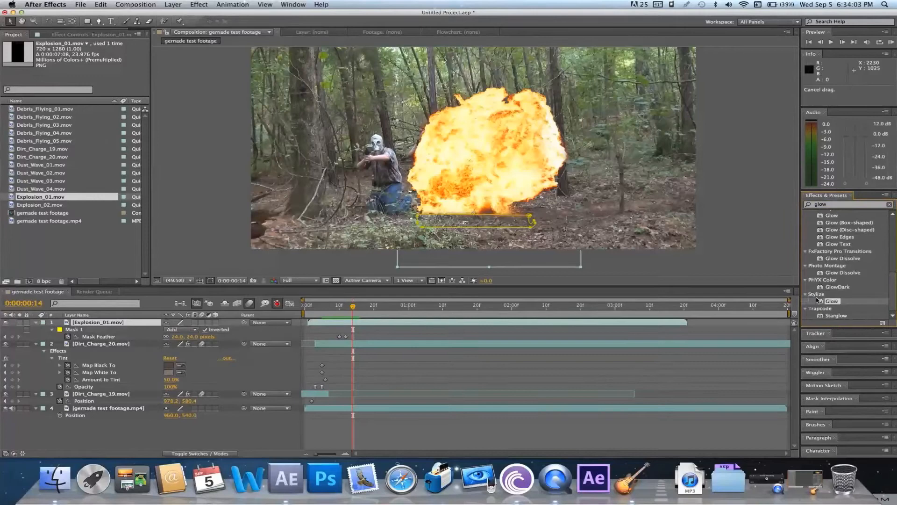
pyautogui.moveTo(613, 328); pyautogui.dragTo(517, 324)
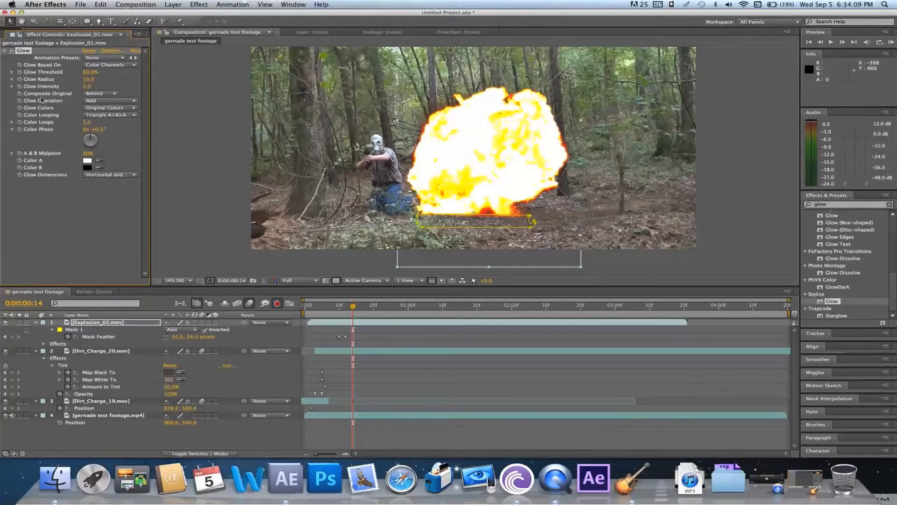
# Set the Glow effect's Color B to orange
pyautogui.click(100, 167)
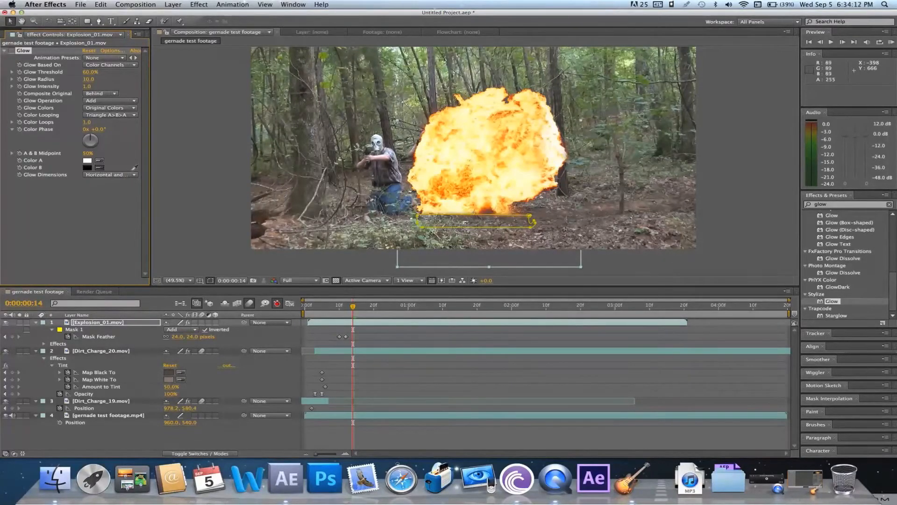
pyautogui.click(440, 194)
pyautogui.click(461, 149)
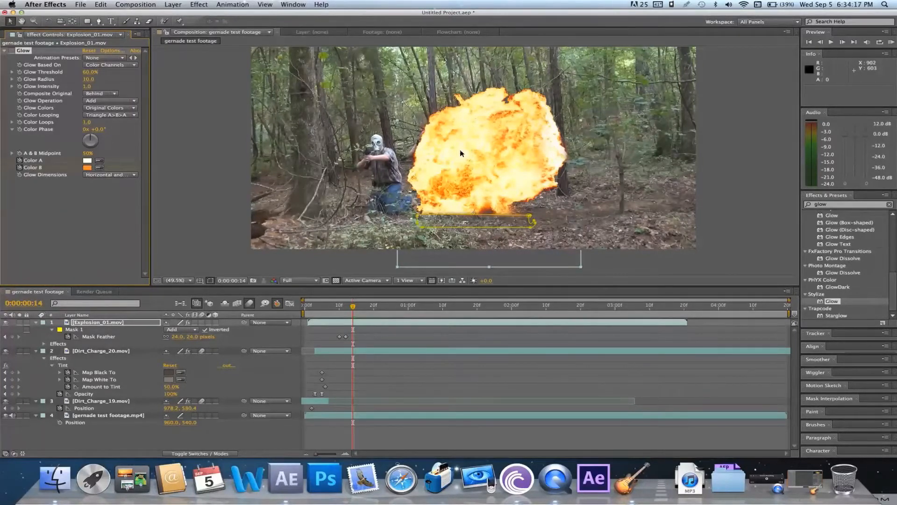
pyautogui.click(11, 53)
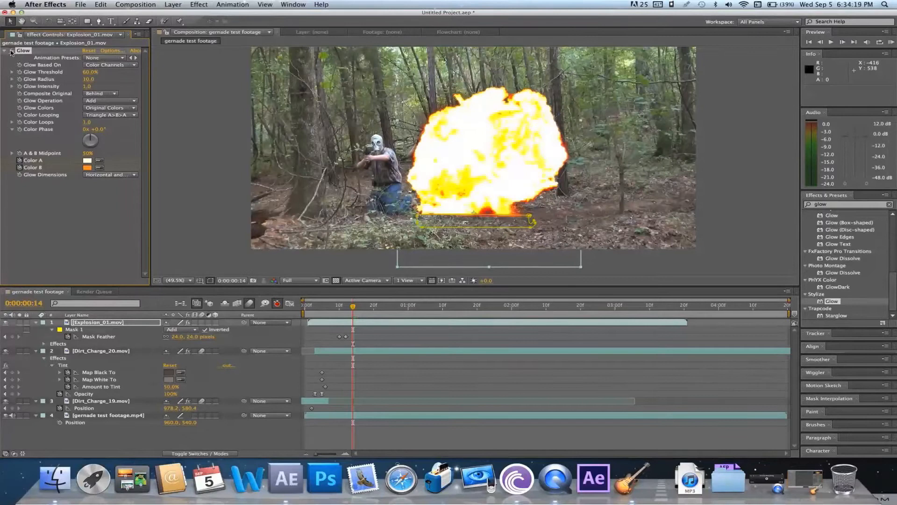
# Try the None, Screen and Soft Light options as the Glow Operation, and return it to None
pyautogui.click(96, 101)
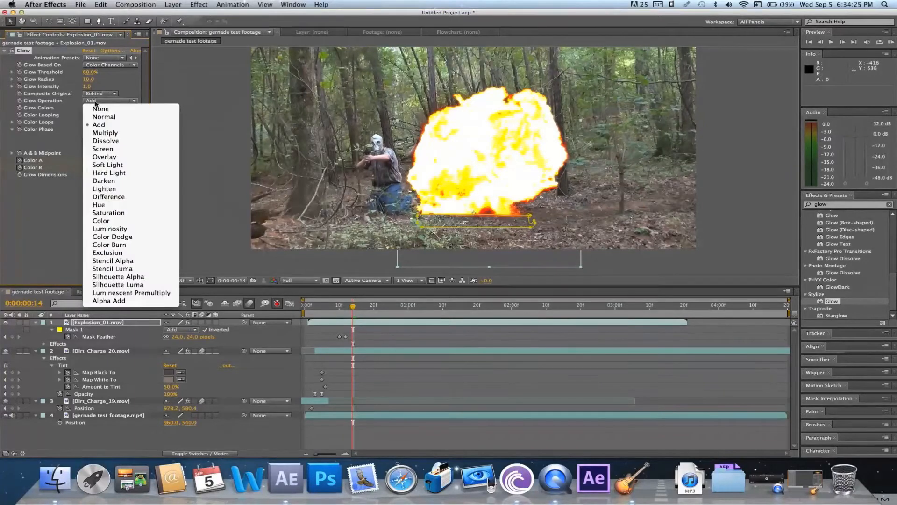
pyautogui.click(97, 110)
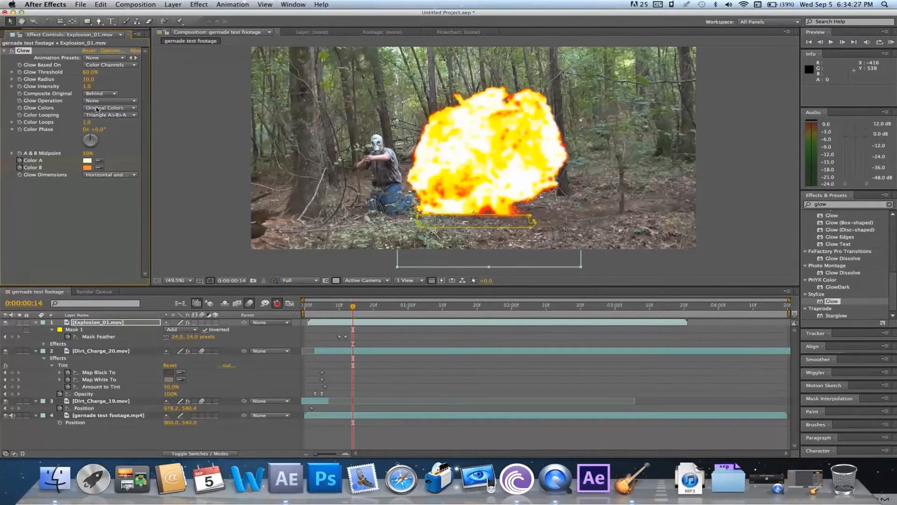
pyautogui.click(97, 102)
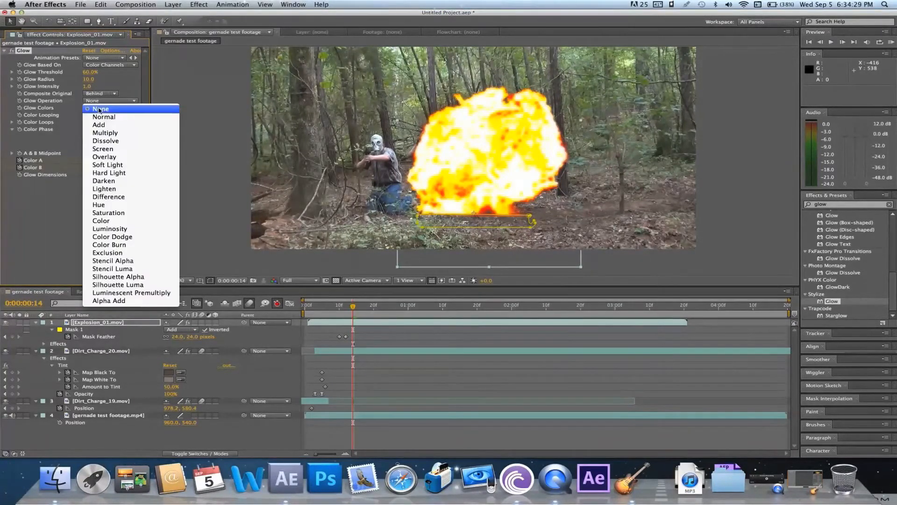
pyautogui.click(114, 148)
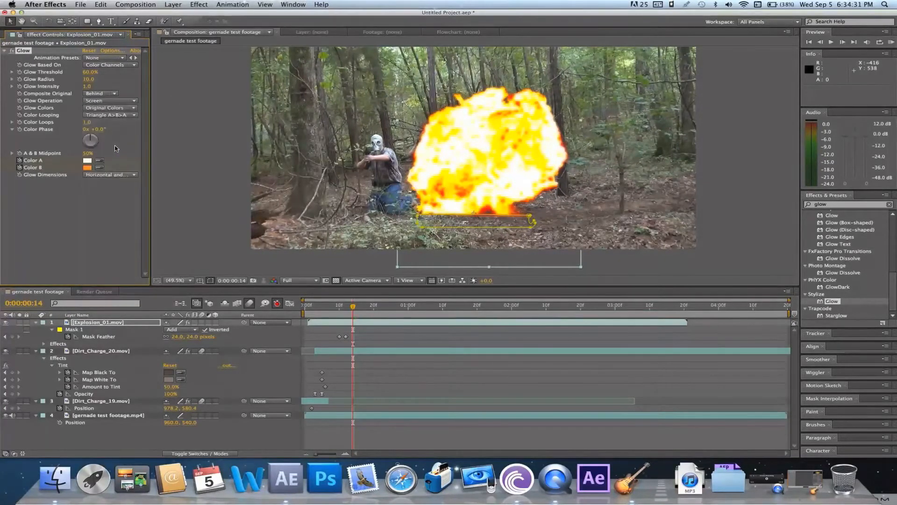
pyautogui.click(107, 102)
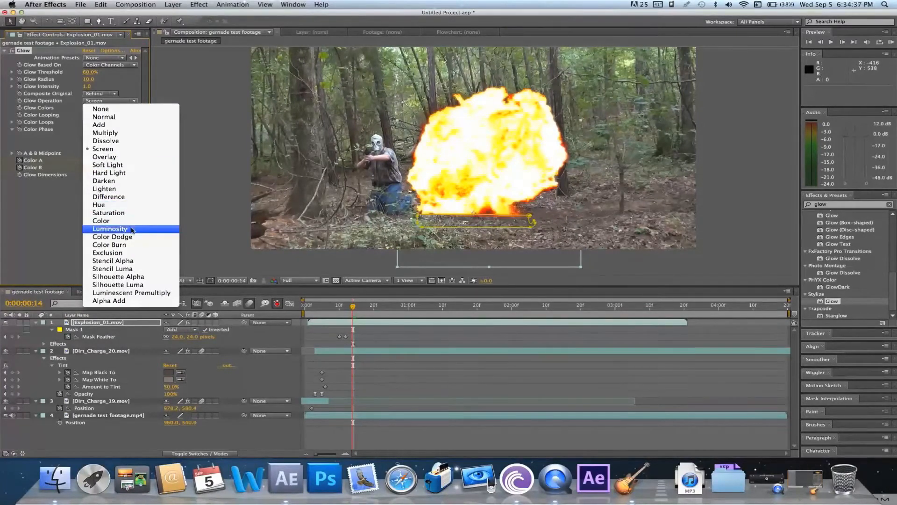
pyautogui.click(118, 165)
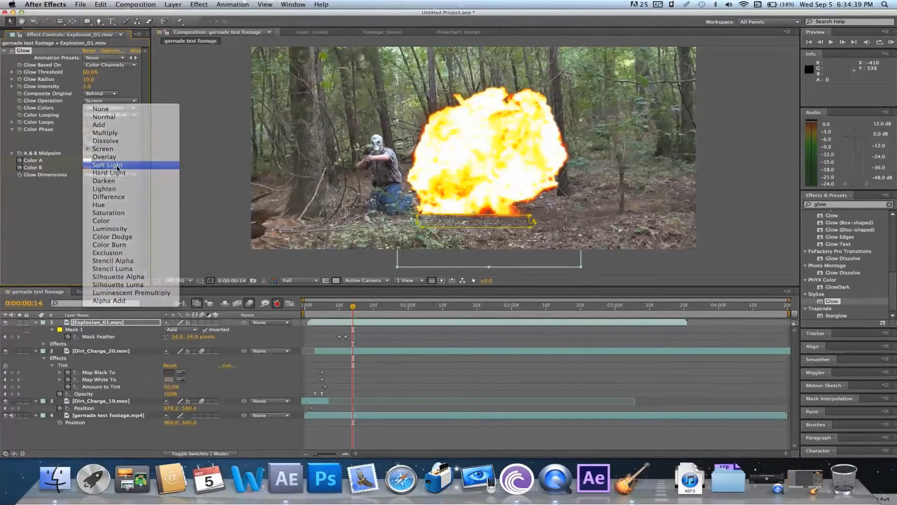
pyautogui.click(107, 101)
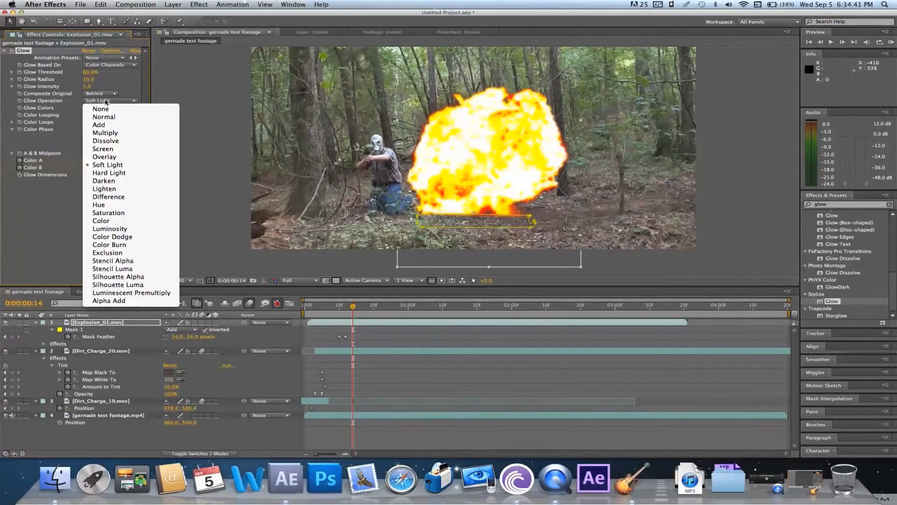
pyautogui.click(105, 111)
# Raise the Glow Threshold to 96.5% and set Composite Original to On Top
pyautogui.moveTo(90, 72); pyautogui.dragTo(131, 72)
pyautogui.press('super+z')
pyautogui.click(102, 94)
pyautogui.click(100, 86)
# Set the Glow Operation to Add and change Color B to white
pyautogui.click(89, 168)
pyautogui.click(149, 81)
pyautogui.click(343, 83)
pyautogui.click(100, 103)
pyautogui.click(96, 126)
pyautogui.click(87, 168)
pyautogui.click(343, 82)
# Raise the Glow Intensity to 3.8 and set Color A to white
pyautogui.moveTo(87, 86); pyautogui.dragTo(150, 86)
pyautogui.click(88, 161)
pyautogui.click(135, 79)
pyautogui.click(343, 82)
pyautogui.click(108, 439)
# At frame 12, keyframe Glow Threshold at 11.4%, Radius at 0 and Intensity at 0.5, with the original composited behind
pyautogui.click(44, 344)
pyautogui.click(52, 351)
pyautogui.scroll(-1, 120, 360)
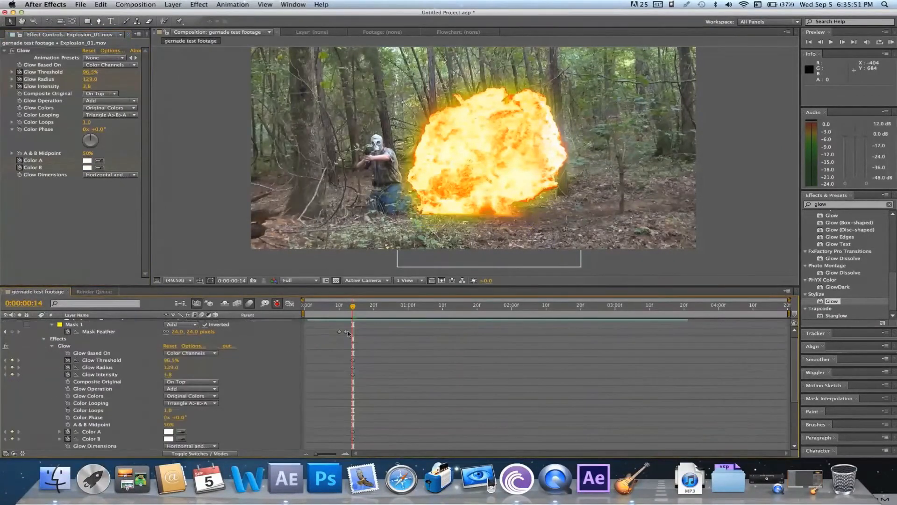
pyautogui.moveTo(353, 307); pyautogui.dragTo(347, 314)
pyautogui.moveTo(87, 86); pyautogui.dragTo(4, 77)
pyautogui.click(100, 93)
pyautogui.click(97, 109)
pyautogui.moveTo(86, 86)
pyautogui.mouseDown()
pyautogui.moveTo(8, 94)
pyautogui.moveTo(89, 86)
pyautogui.moveTo(86, 73)
pyautogui.moveTo(96, 72)
pyautogui.mouseUp()
pyautogui.moveTo(87, 79); pyautogui.dragTo(58, 84)
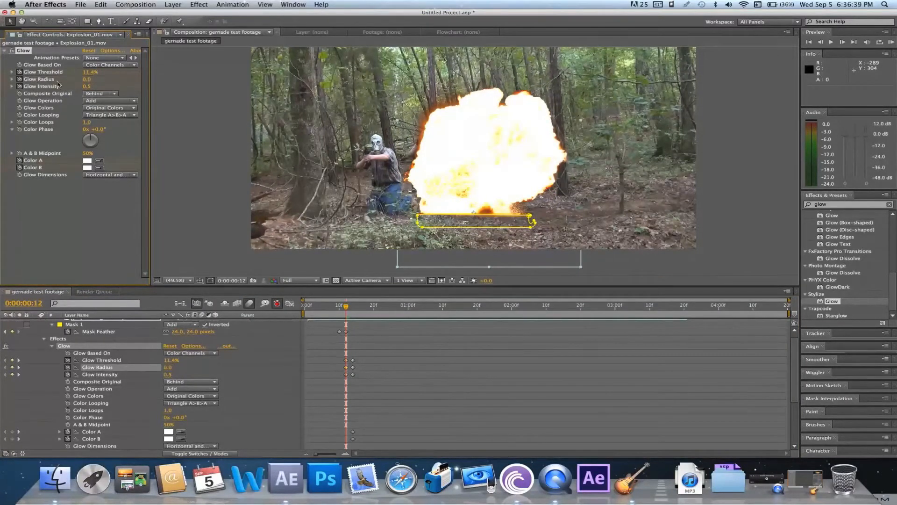
# At frame 9, try a reset Glow with Color B white, Glow Operation None and a lower threshold
pyautogui.moveTo(346, 306); pyautogui.dragTo(335, 305)
pyautogui.click(88, 51)
pyautogui.click(88, 167)
pyautogui.click(137, 77)
pyautogui.click(343, 83)
pyautogui.click(104, 101)
pyautogui.click(98, 85)
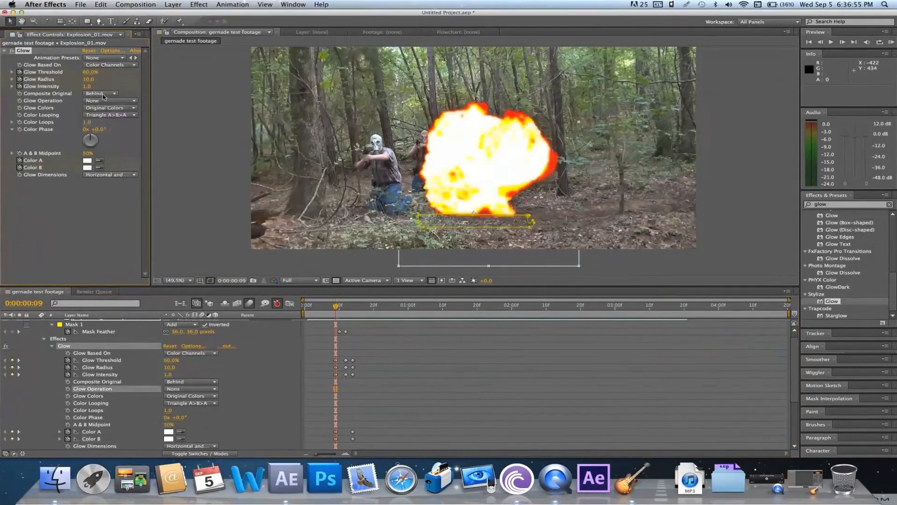
pyautogui.moveTo(90, 72); pyautogui.dragTo(56, 72)
# Go to frame 8 and undo the recent Glow changes made at frame 9
pyautogui.moveTo(336, 306)
pyautogui.mouseDown()
pyautogui.moveTo(350, 307)
pyautogui.moveTo(332, 312)
pyautogui.mouseUp()
pyautogui.click(100, 5)
pyautogui.click(105, 14)
pyautogui.click(101, 5)
pyautogui.click(105, 14)
pyautogui.click(101, 5)
pyautogui.click(105, 14)
pyautogui.press('super+z')
# At frame 8, keyframe the Glow's A & B Midpoint at 66% and play back the result
pyautogui.click(20, 153)
pyautogui.moveTo(87, 154); pyautogui.dragTo(179, 148)
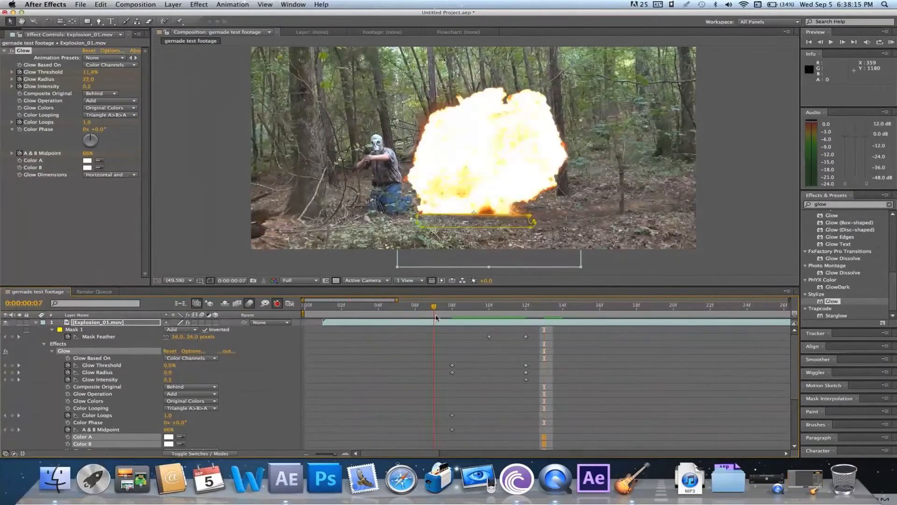
pyautogui.press('space')
pyautogui.click(444, 312)
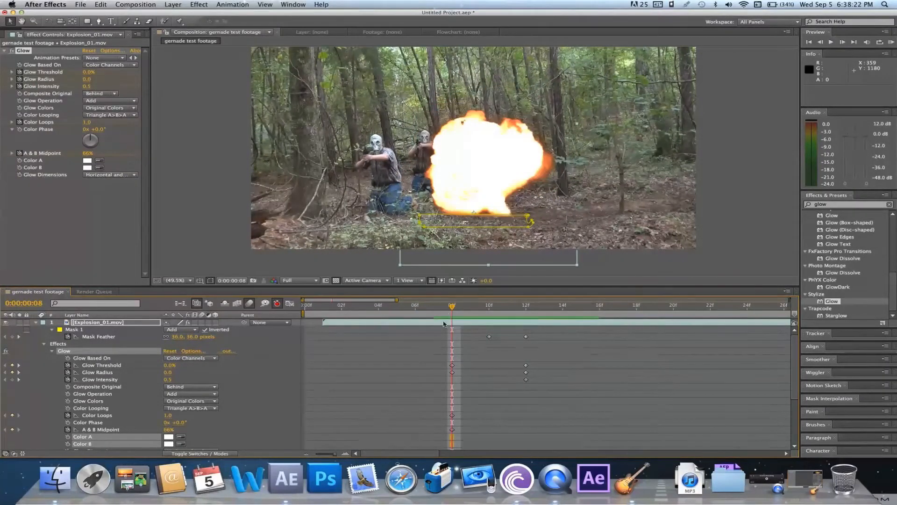
# Try a Brightness & Contrast effect on Explosion_01 with adjusted values, and delete the effect
pyautogui.click(435, 324)
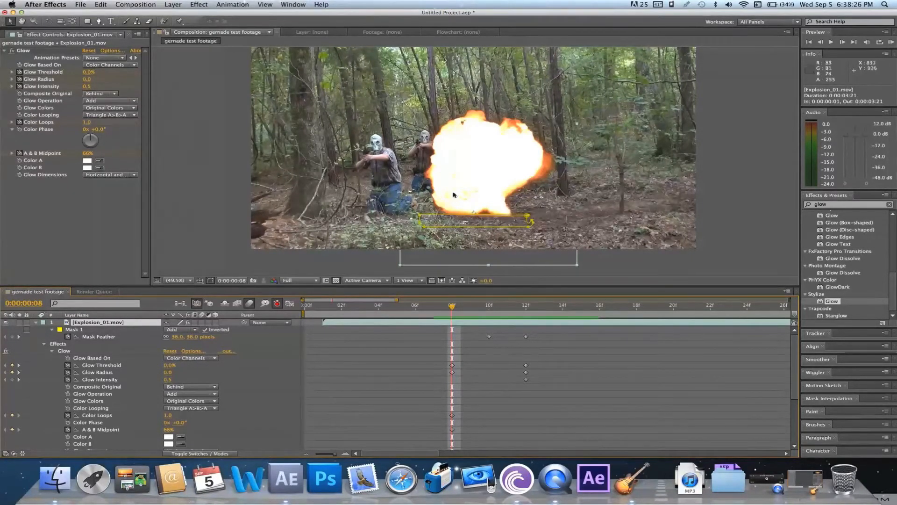
pyautogui.click(232, 4)
pyautogui.moveTo(199, 4)
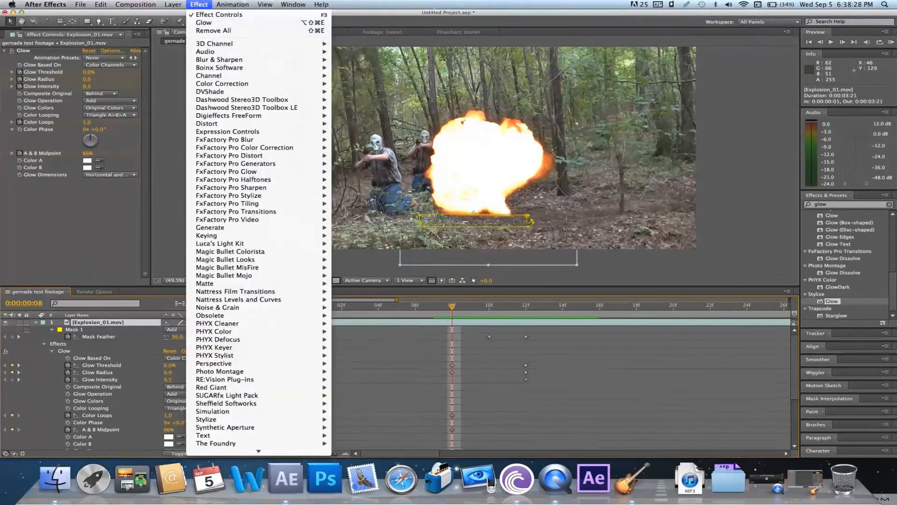
pyautogui.moveTo(259, 83)
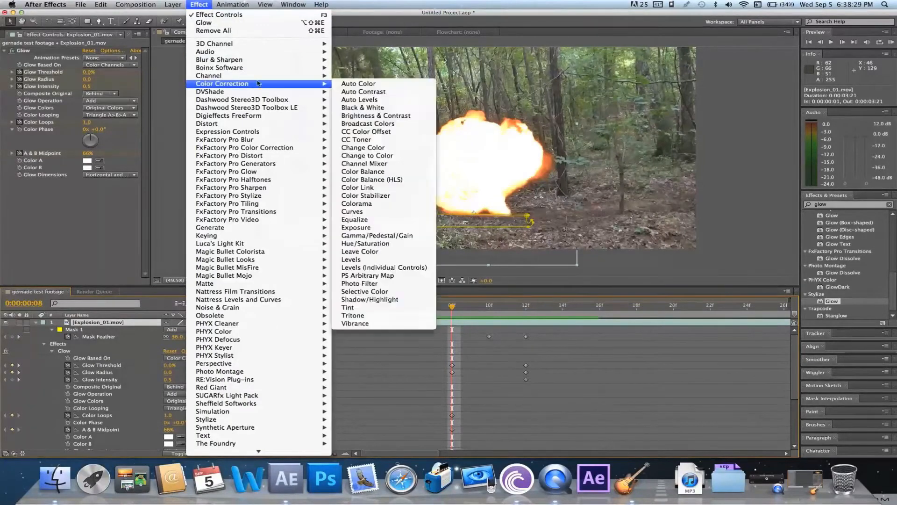
pyautogui.click(360, 116)
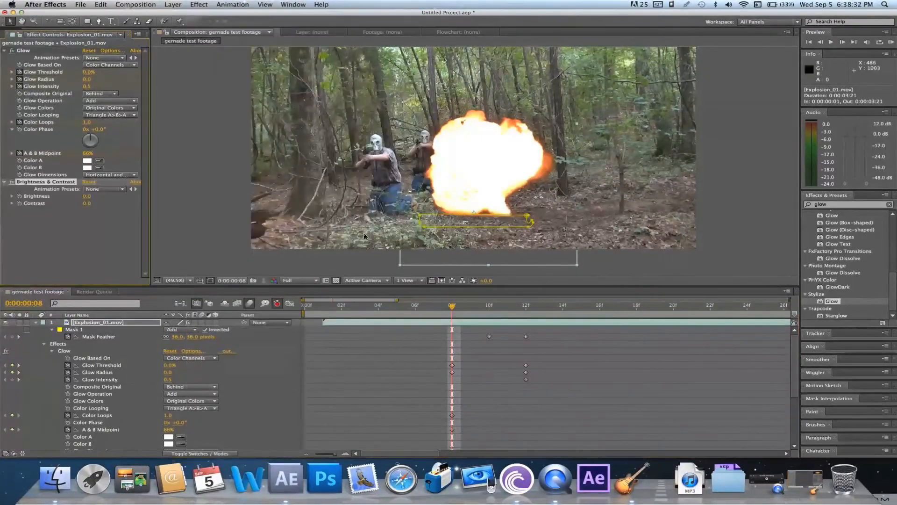
pyautogui.moveTo(87, 195); pyautogui.dragTo(116, 203)
pyautogui.click(77, 204)
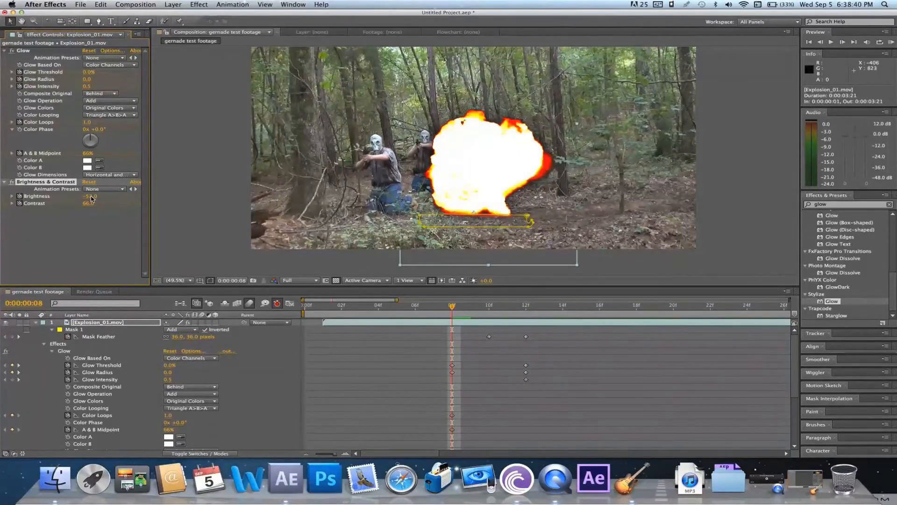
pyautogui.press('Delete')
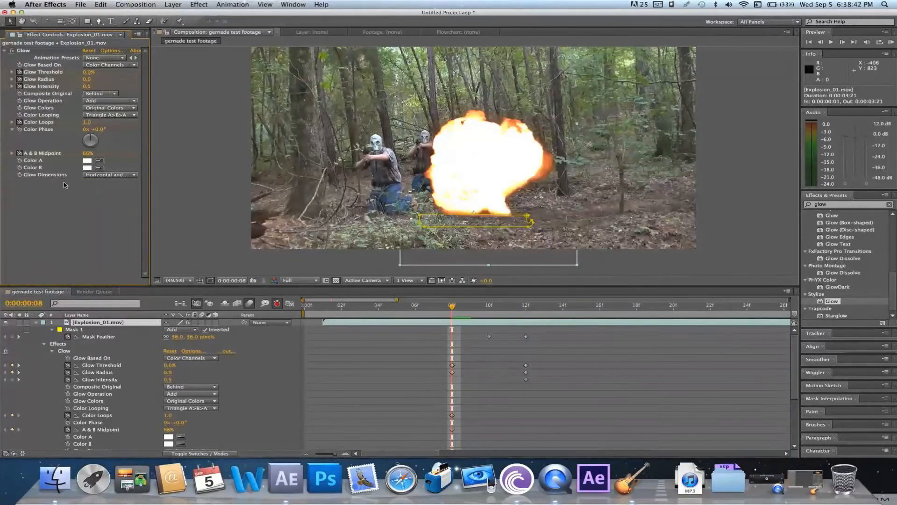
# Apply Hue/Saturation to Explosion_01 at frame 8 with Master Saturation -56 and Master Lightness -13
pyautogui.click(171, 43)
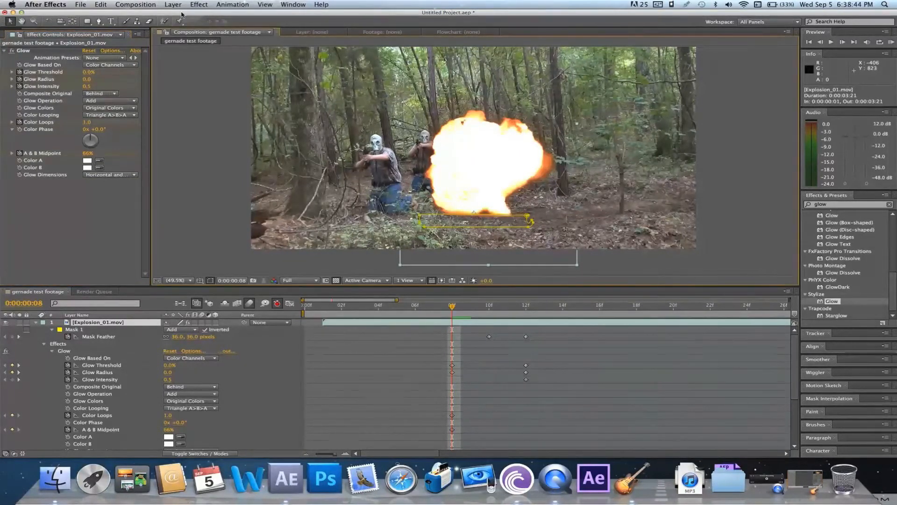
pyautogui.click(198, 4)
pyautogui.moveTo(232, 84)
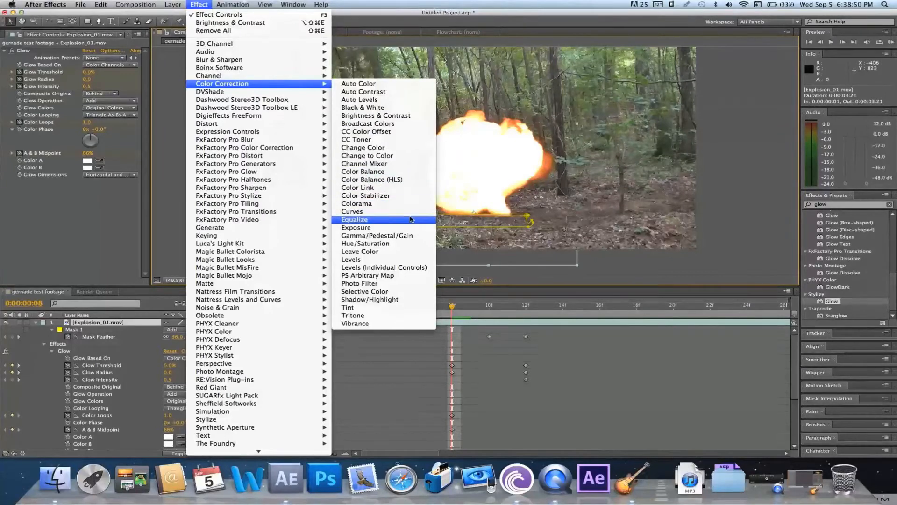
pyautogui.click(417, 244)
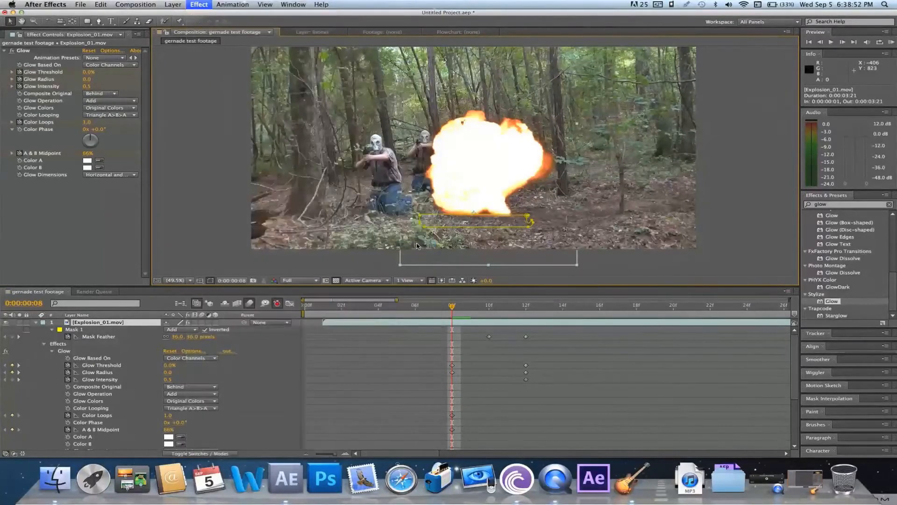
pyautogui.moveTo(73, 257)
pyautogui.mouseDown()
pyautogui.moveTo(38, 263)
pyautogui.moveTo(72, 273)
pyautogui.mouseUp()
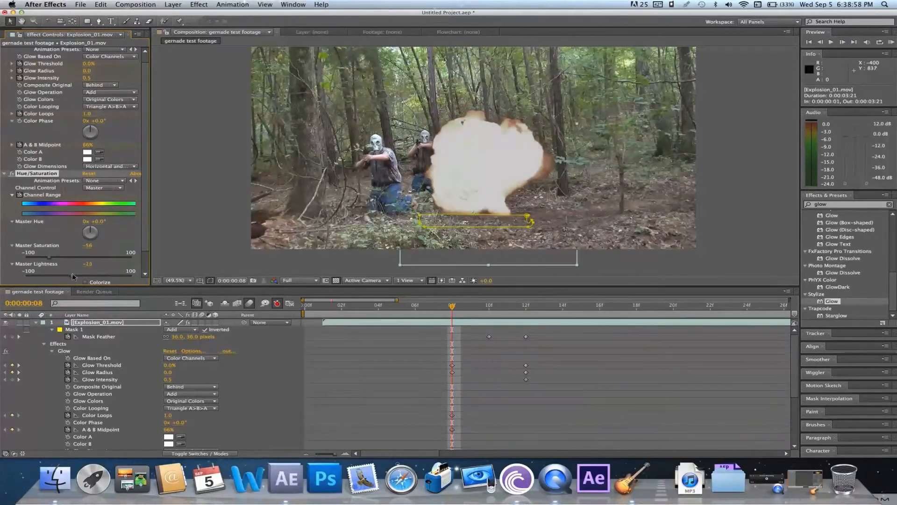
# At frame 6, set Master Saturation to 5 and Master Lightness to -14, and collapse the Glow properties in the timeline
pyautogui.moveTo(434, 316); pyautogui.dragTo(406, 313)
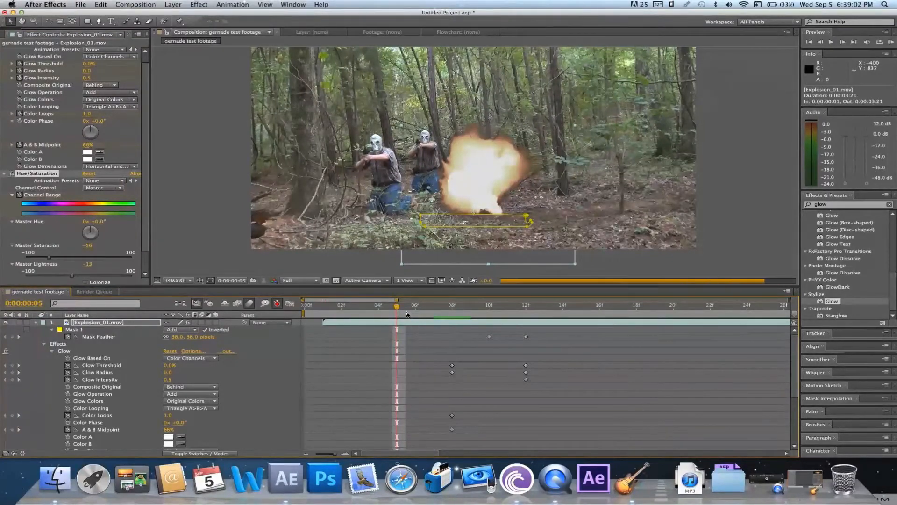
pyautogui.click(409, 312)
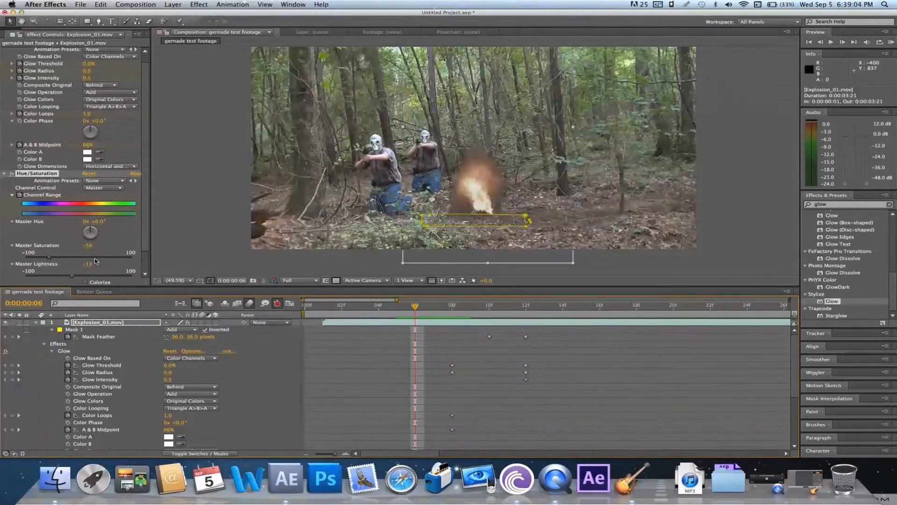
pyautogui.moveTo(58, 258); pyautogui.dragTo(72, 277)
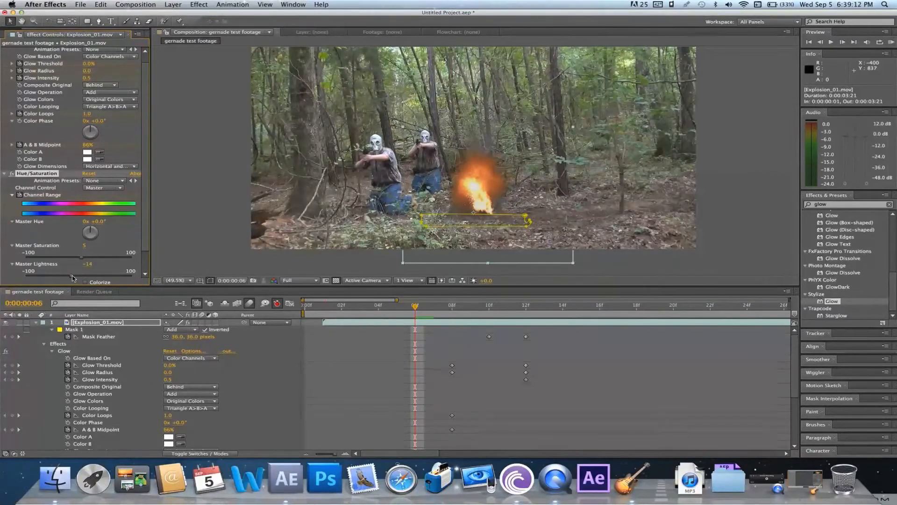
pyautogui.click(51, 351)
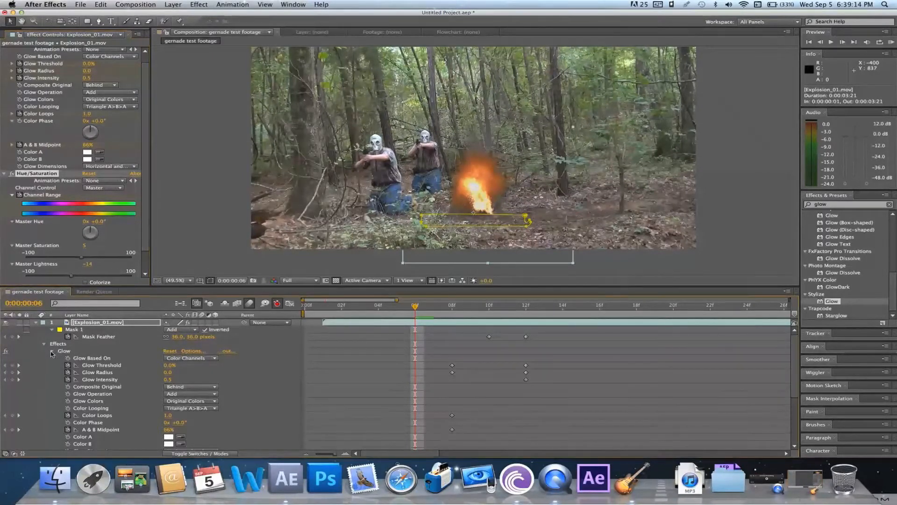
pyautogui.click(55, 358)
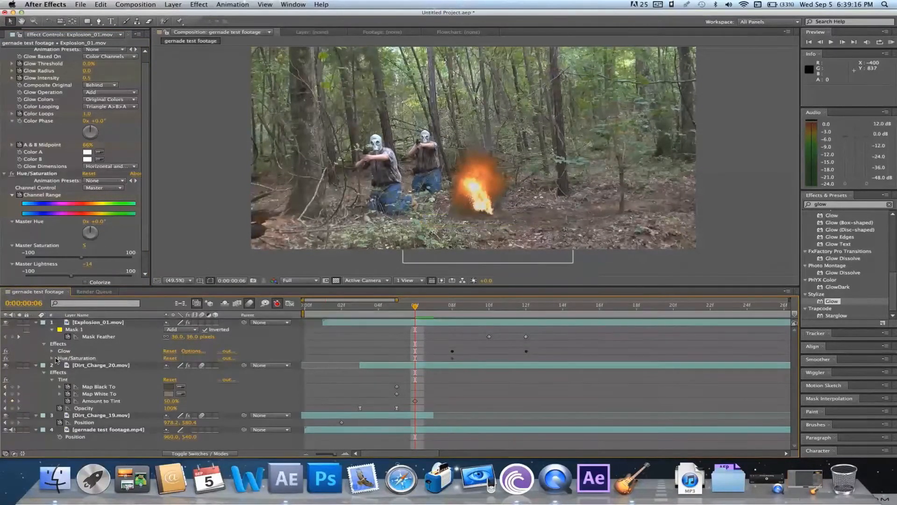
# Expand Hue/Saturation on Explosion_01, play back the clip, and delete the Channel Range keyframe at frame 8
pyautogui.click(53, 358)
pyautogui.press('space')
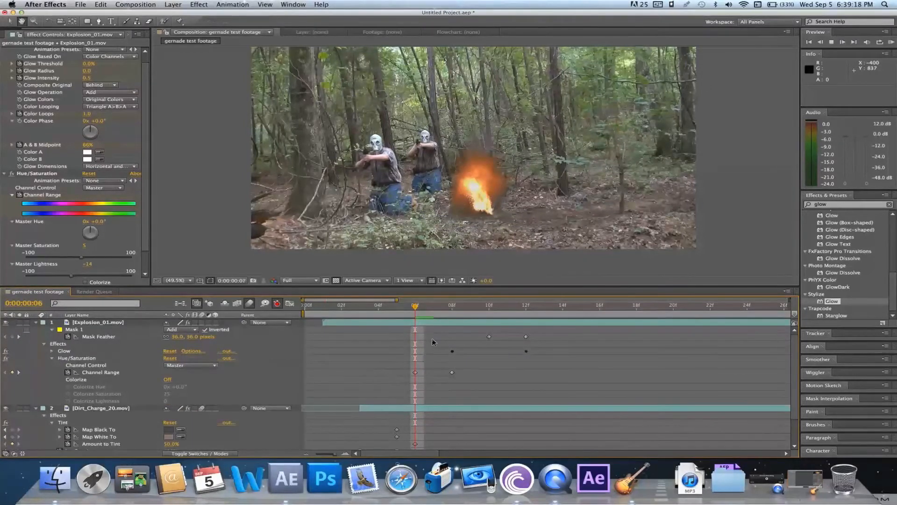
pyautogui.press('space')
pyautogui.click(452, 307)
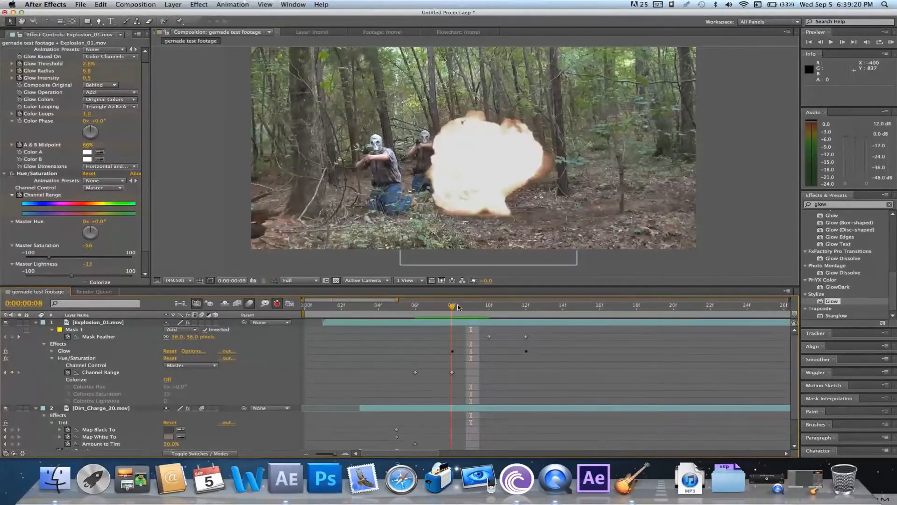
pyautogui.click(452, 373)
pyautogui.press('Delete')
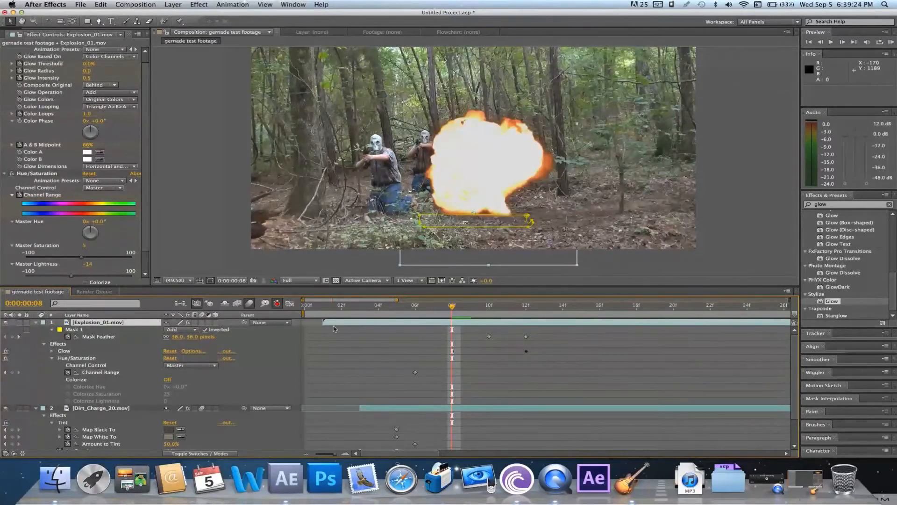
# At frame 8, set Hue/Saturation's Master Lightness to 3 and play back the explosion from frame 6
pyautogui.moveTo(79, 277); pyautogui.dragTo(81, 276)
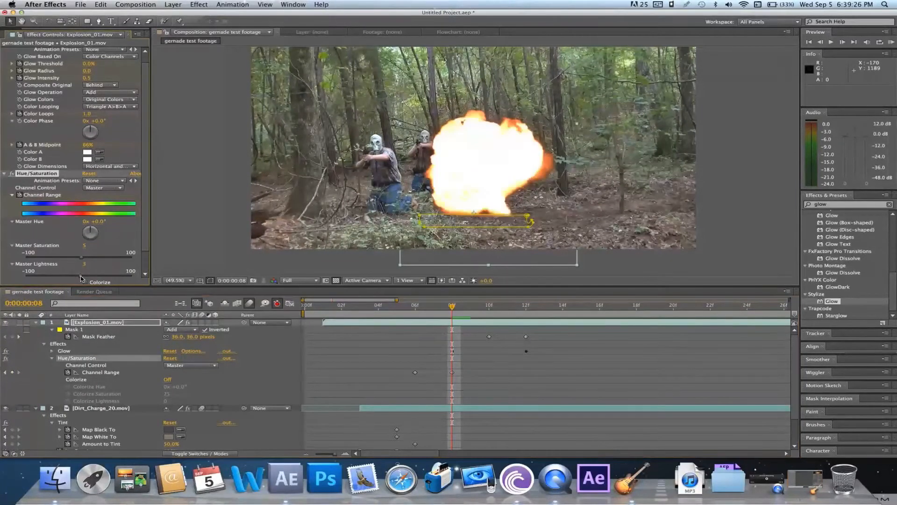
pyautogui.click(415, 316)
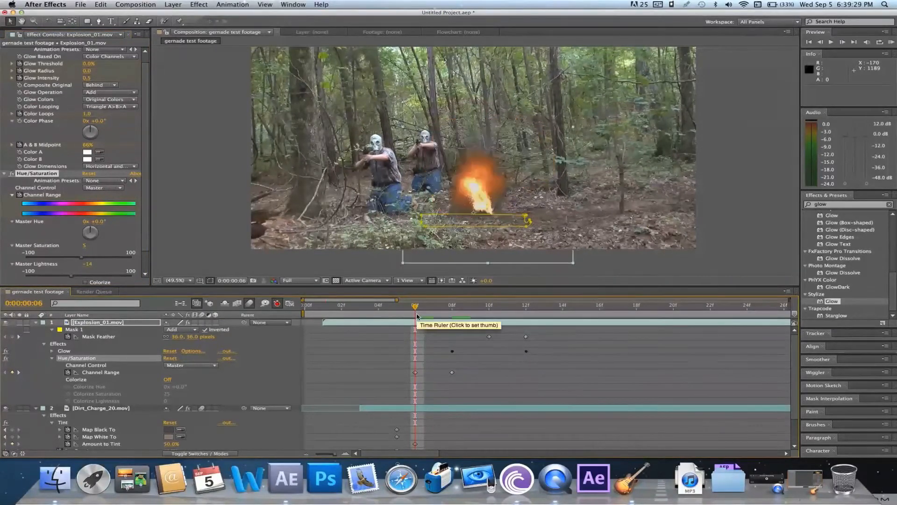
pyautogui.press('space')
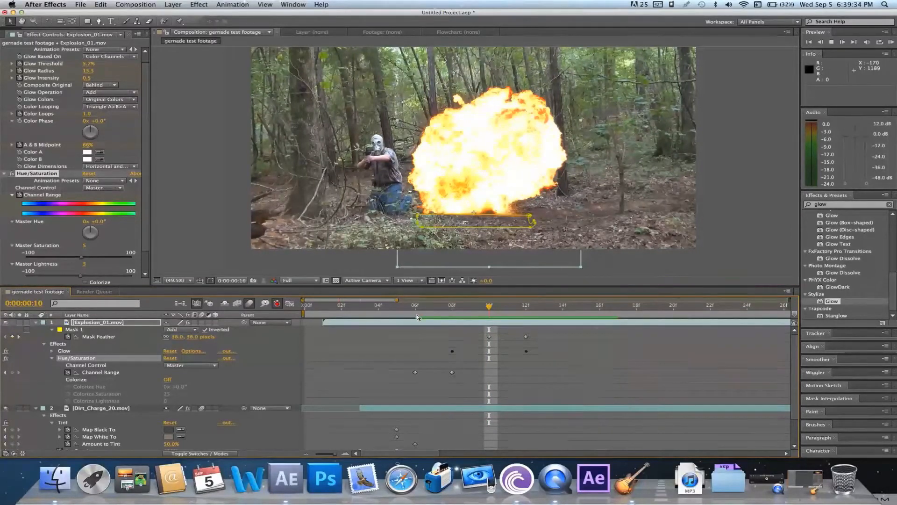
pyautogui.press('space')
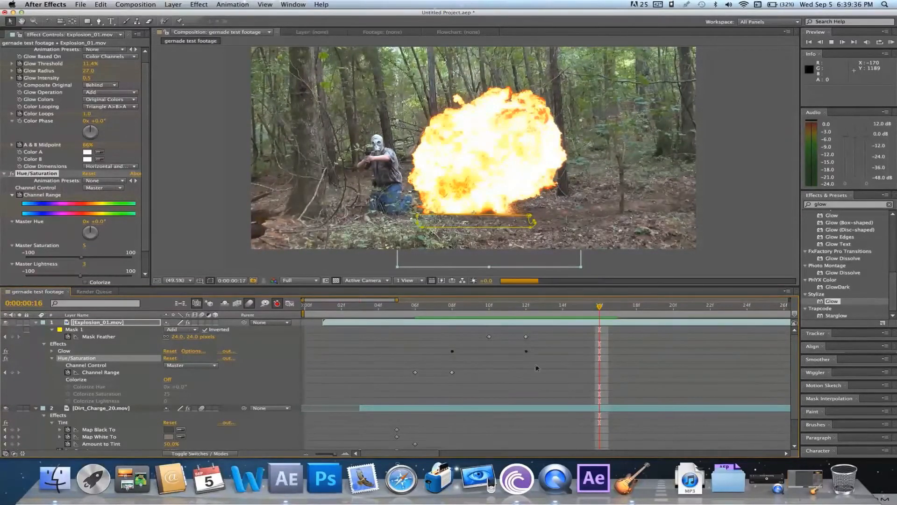
# At frame 19, set Master Saturation to -28 and Master Lightness to -2, and play back from frame 7
pyautogui.press('pagedown')
pyautogui.click(649, 311)
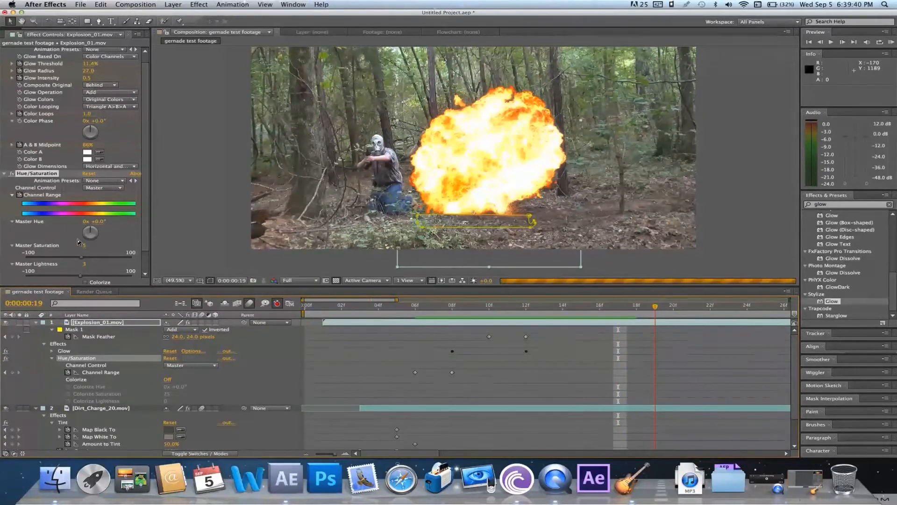
pyautogui.moveTo(73, 262); pyautogui.dragTo(65, 261)
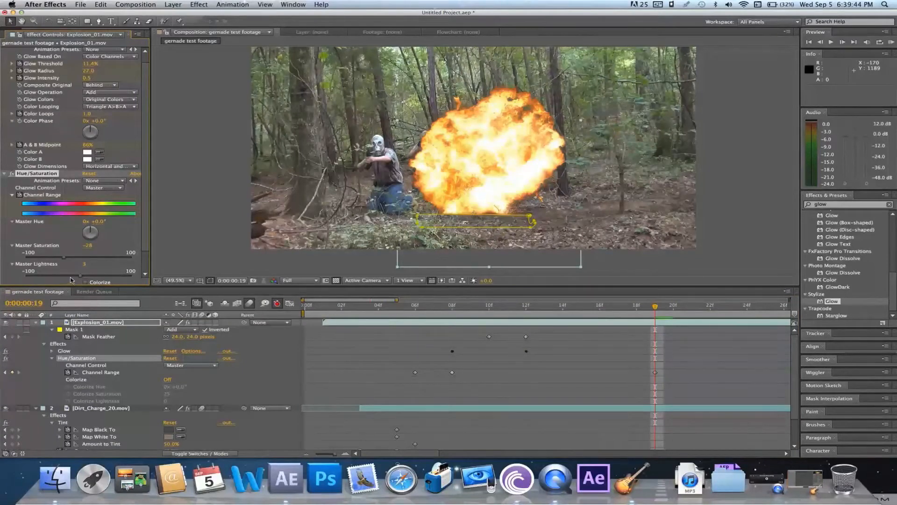
pyautogui.moveTo(81, 276); pyautogui.dragTo(79, 278)
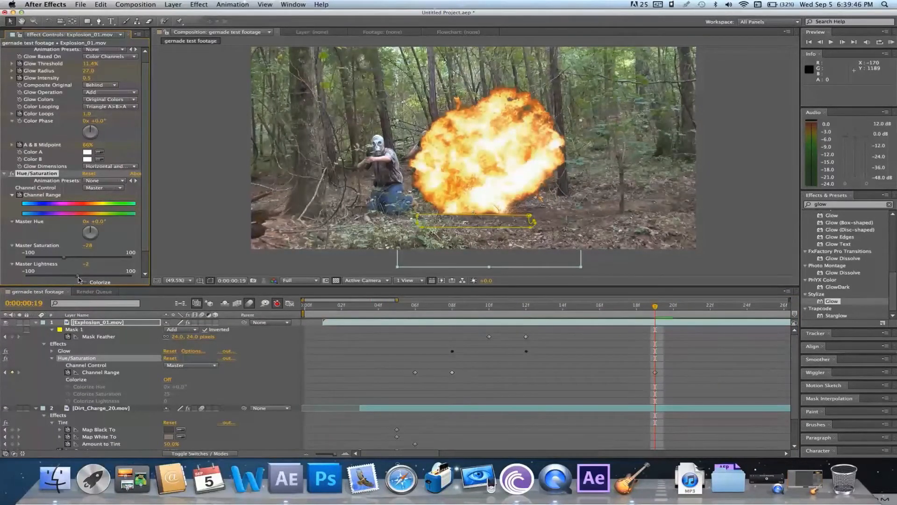
pyautogui.press('space')
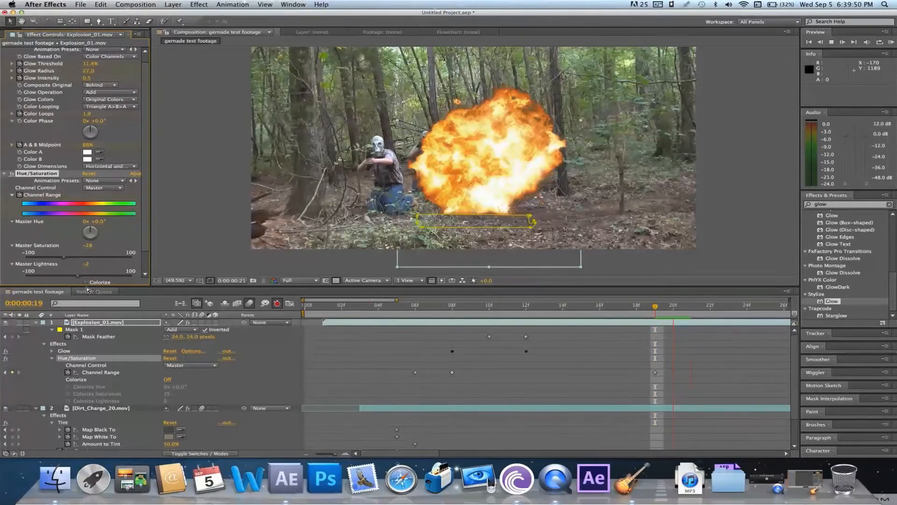
pyautogui.click(436, 308)
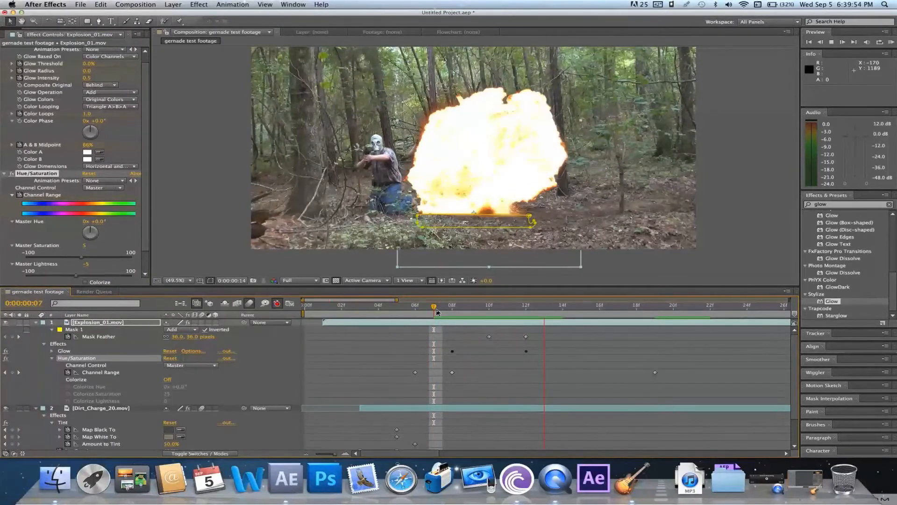
pyautogui.press('space')
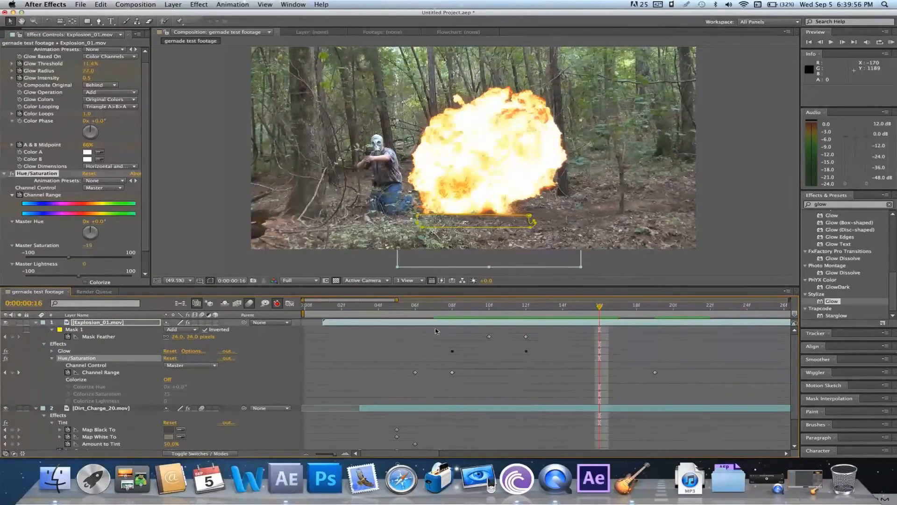
# Apply Gaussian Blur to Explosion_01 and keyframe its Blurriness at 3 at frame 16
pyautogui.click(436, 322)
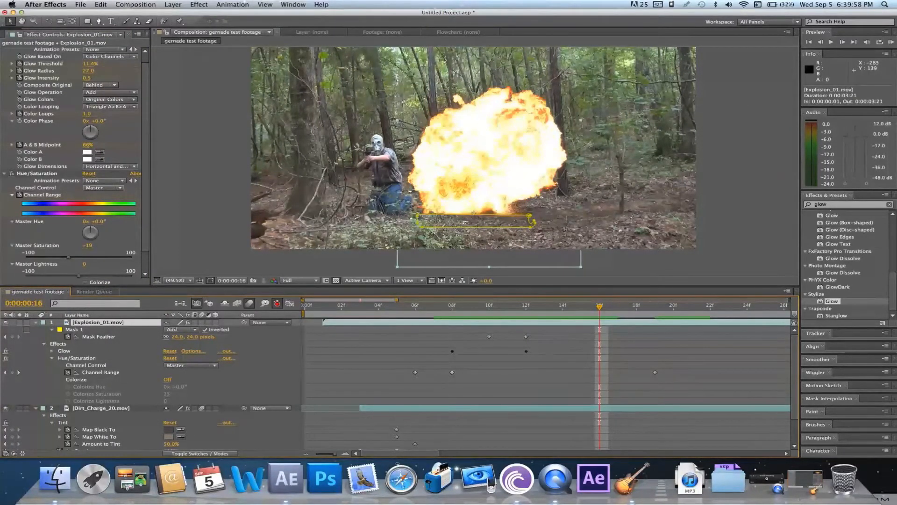
pyautogui.click(199, 4)
pyautogui.moveTo(235, 62)
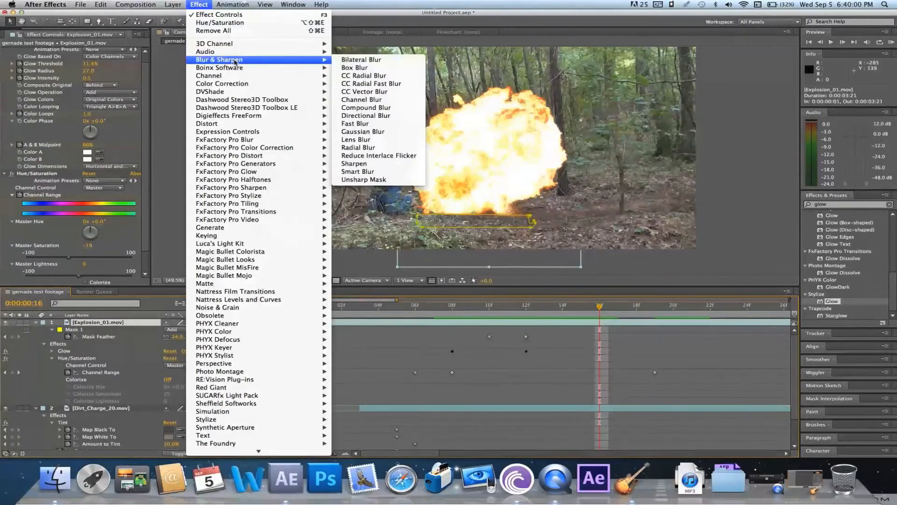
pyautogui.click(387, 137)
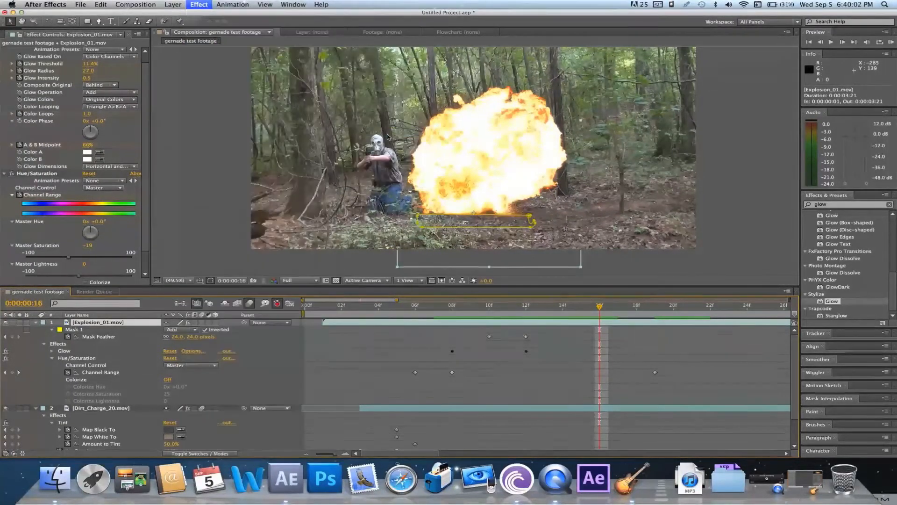
pyautogui.click(86, 274)
pyautogui.write('3')
pyautogui.press('Return')
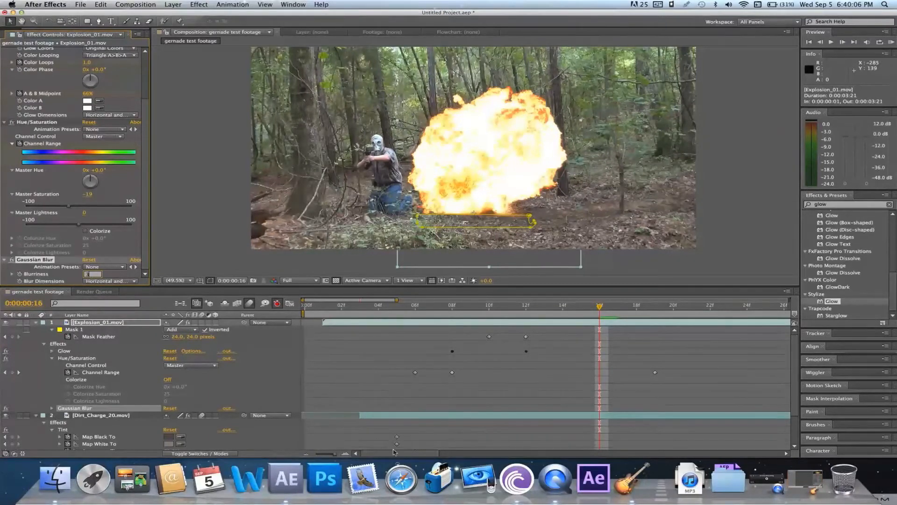
pyautogui.click(382, 371)
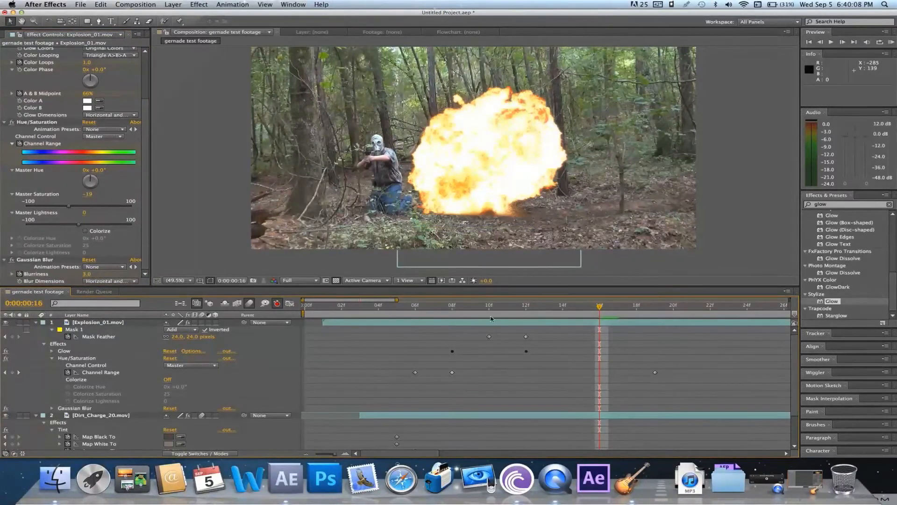
# At frame 6, set the Gaussian Blur's Blurriness to 0 and play back the blur animation
pyautogui.moveTo(513, 310); pyautogui.dragTo(413, 308)
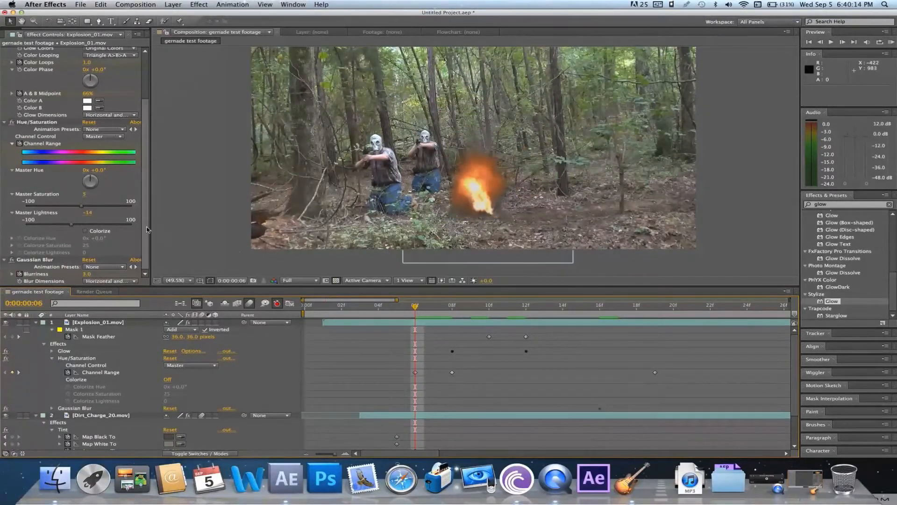
pyautogui.click(90, 274)
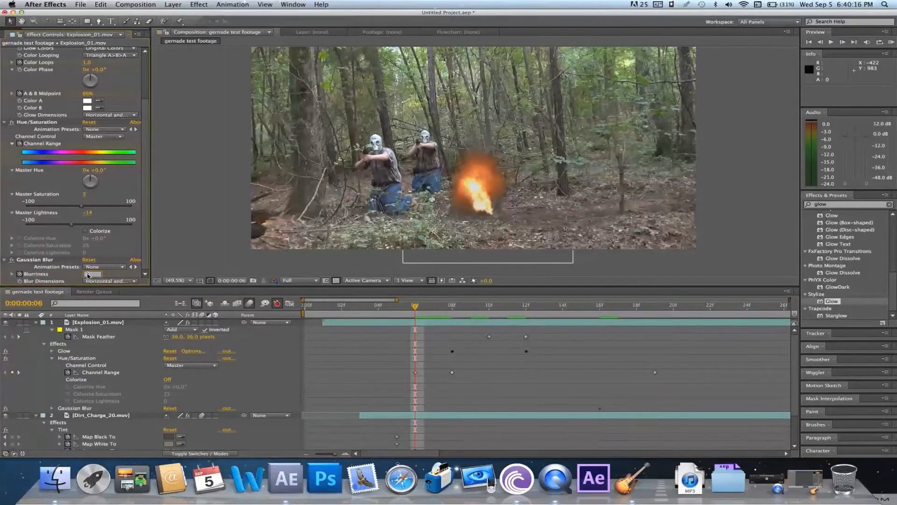
pyautogui.write('0')
pyautogui.press('Return')
pyautogui.press('space')
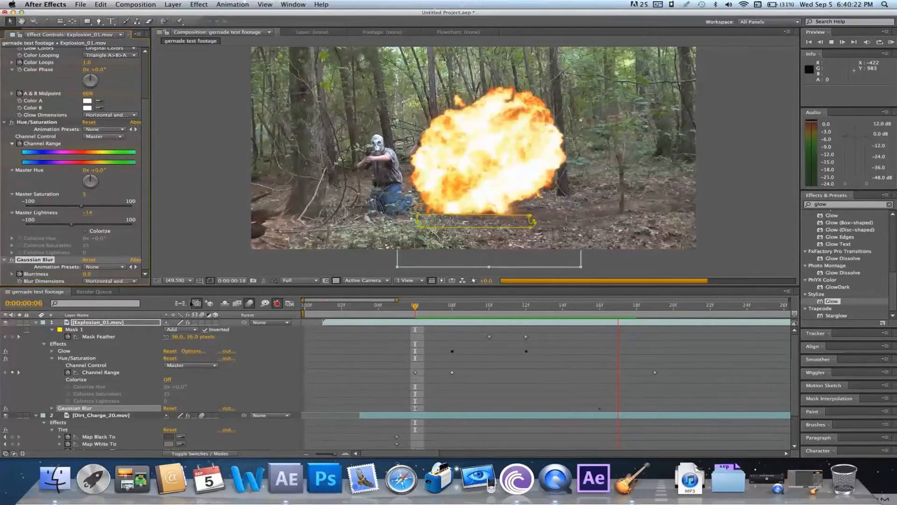
pyautogui.press('space')
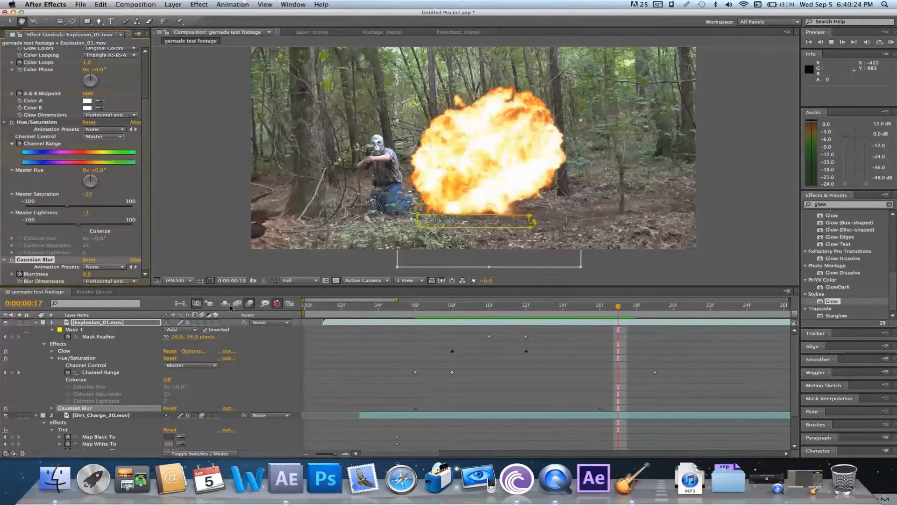
# At frame 22, set the Gaussian Blur's Blurriness to 1
pyautogui.press('pagedown')
pyautogui.click(704, 306)
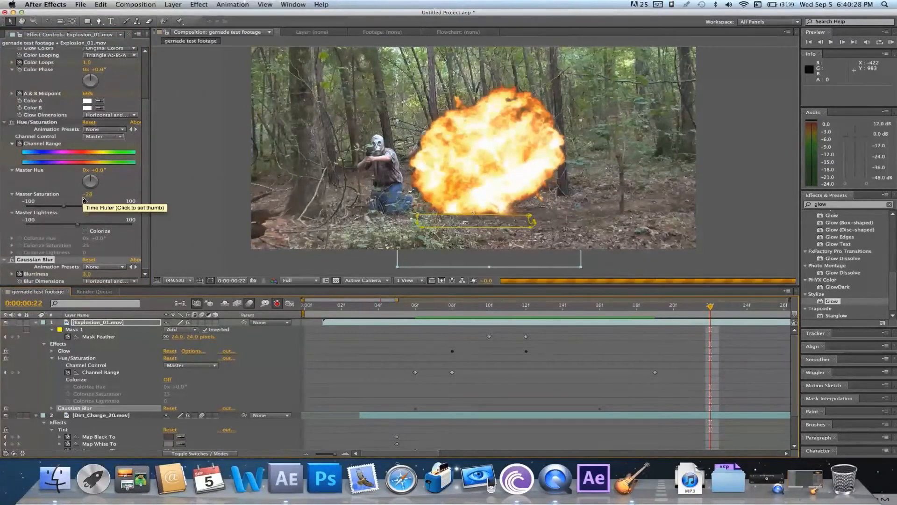
pyautogui.click(87, 274)
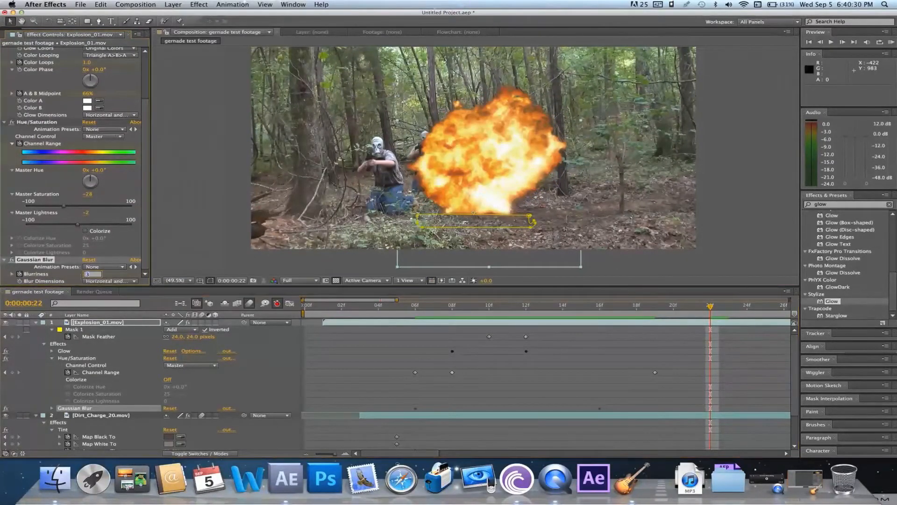
pyautogui.write('1')
pyautogui.press('Return')
pyautogui.click(544, 376)
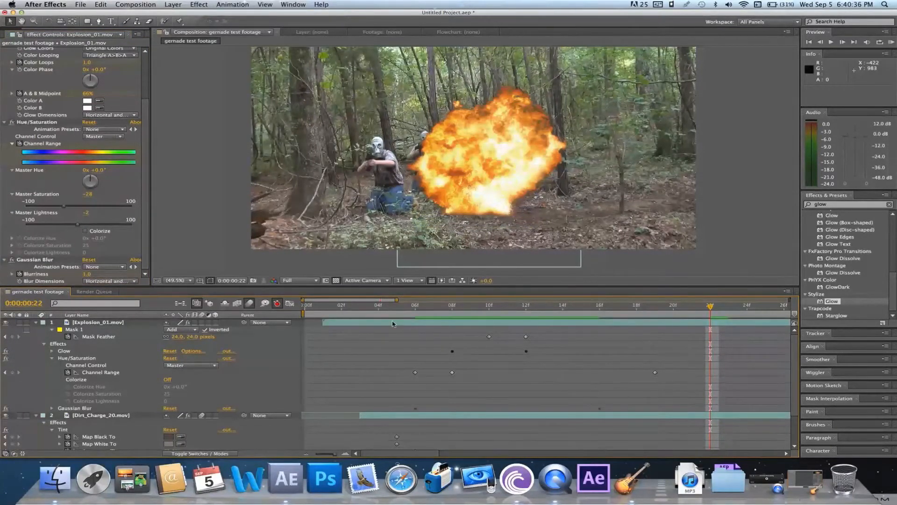
# Apply Easy Ease to all three Blurriness keyframes of Explosion_01's Gaussian Blur
pyautogui.click(52, 408)
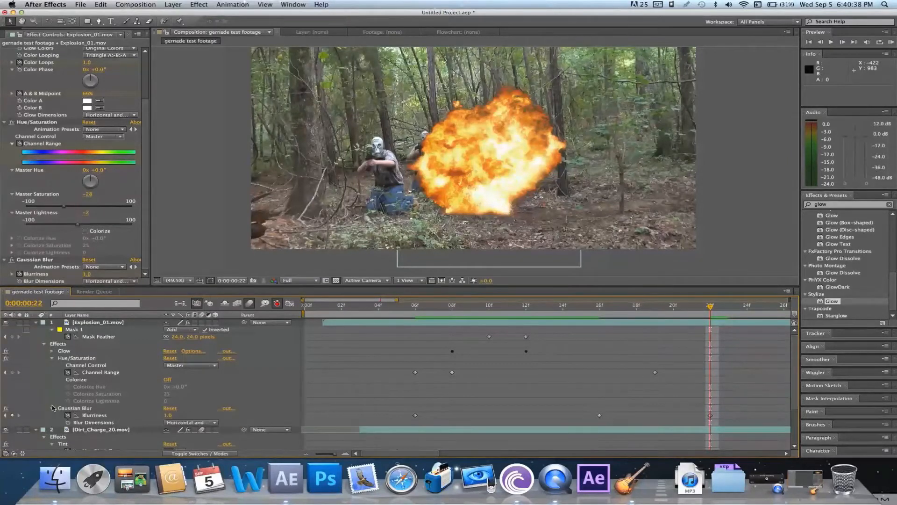
pyautogui.moveTo(733, 424); pyautogui.dragTo(392, 408)
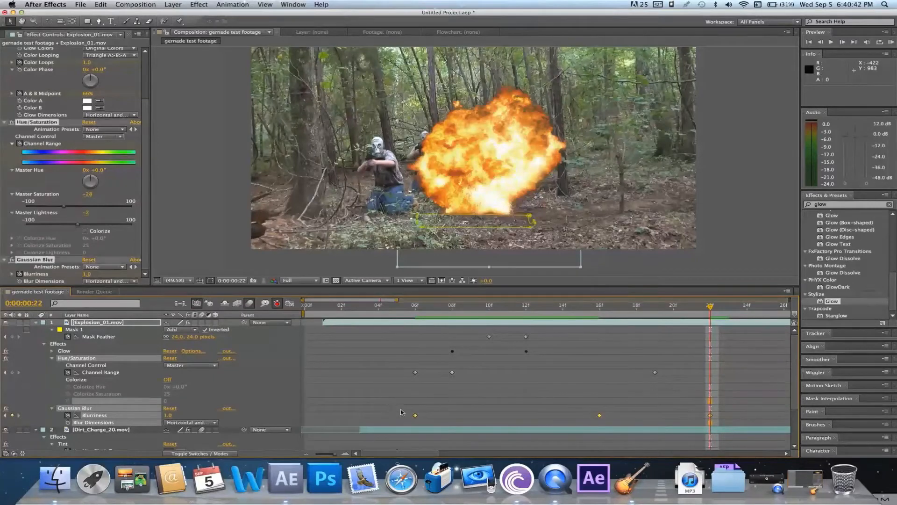
pyautogui.rightClick(415, 416)
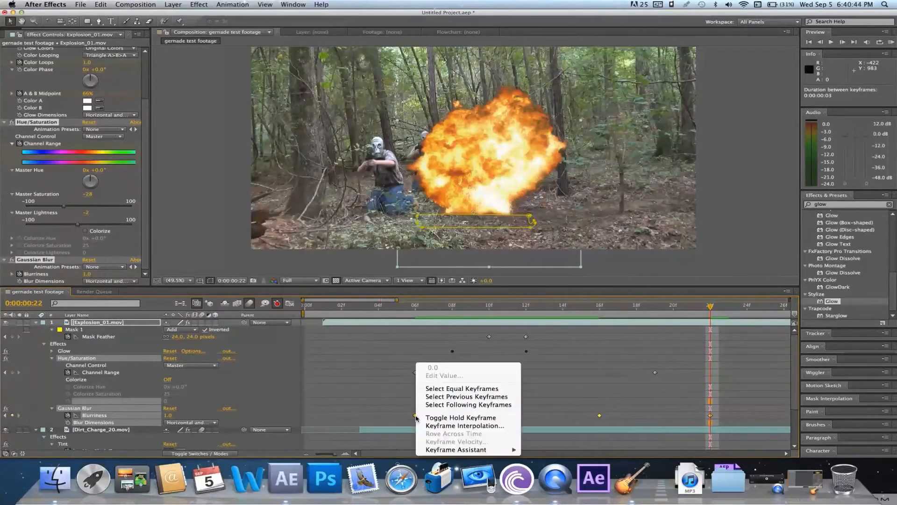
pyautogui.moveTo(485, 450)
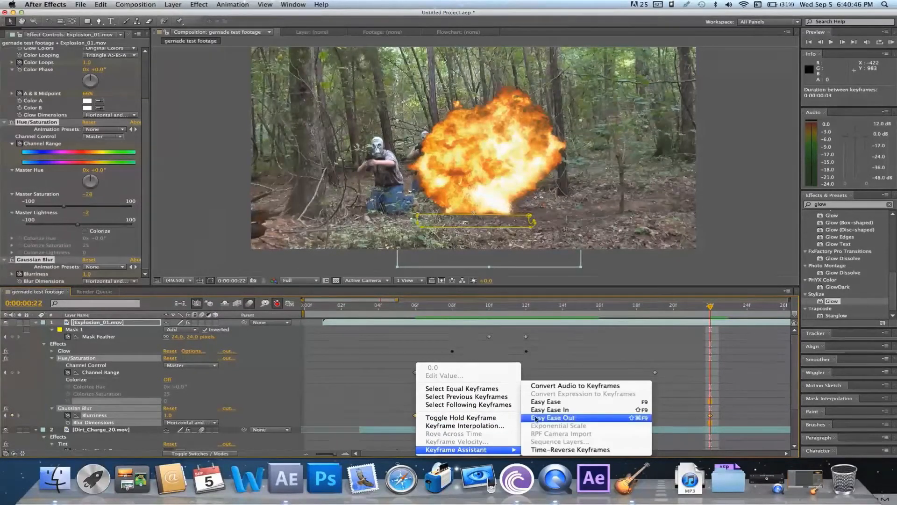
pyautogui.click(559, 402)
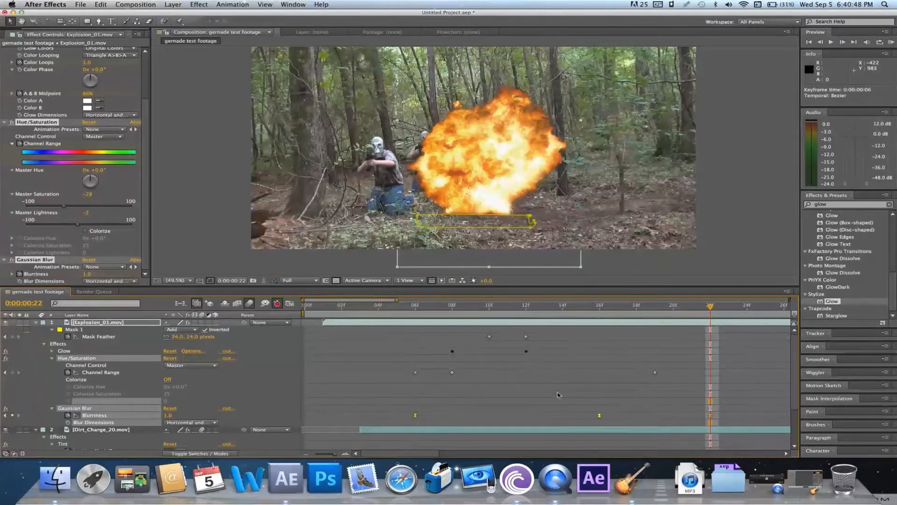
# Play back the eased blur, restarting the preview from frame 8
pyautogui.click(582, 308)
pyautogui.press('space')
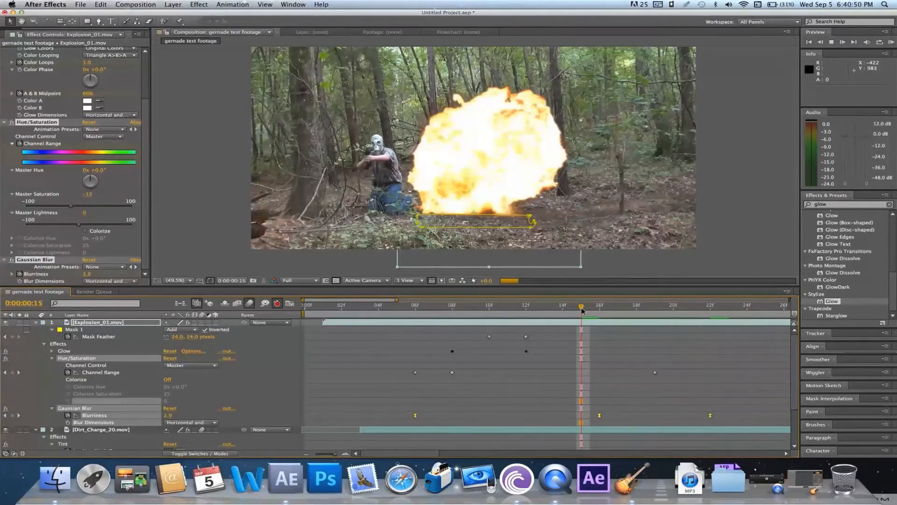
pyautogui.click(452, 309)
pyautogui.press('space')
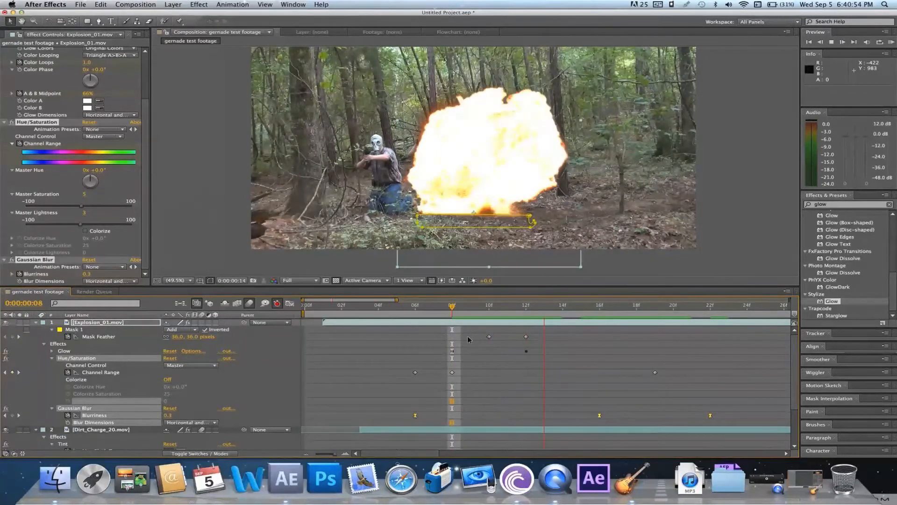
pyautogui.press('space')
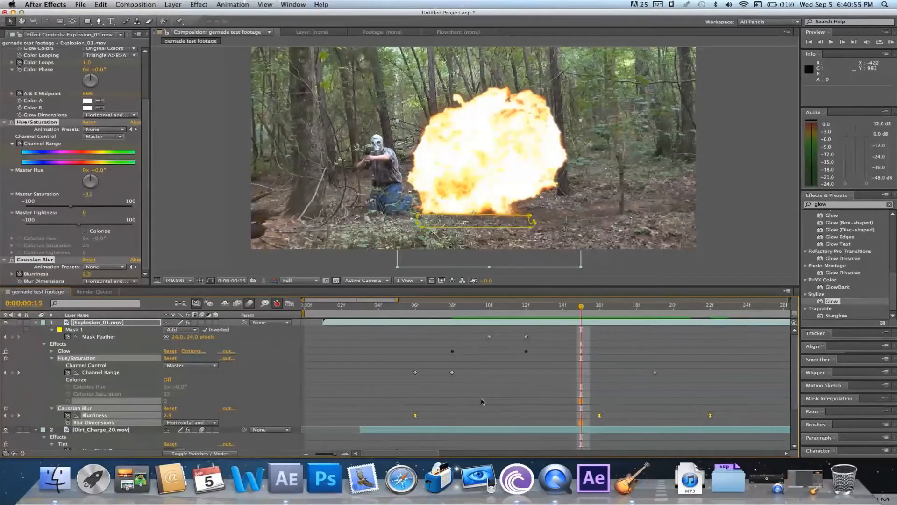
# Enable motion blur on the Explosion_01 layer and play back from frame 9
pyautogui.click(202, 322)
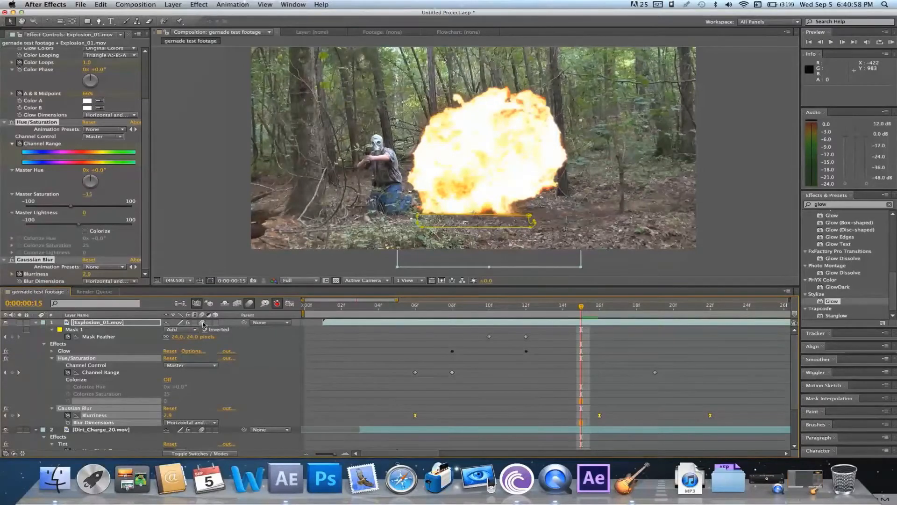
pyautogui.click(471, 309)
pyautogui.press('space')
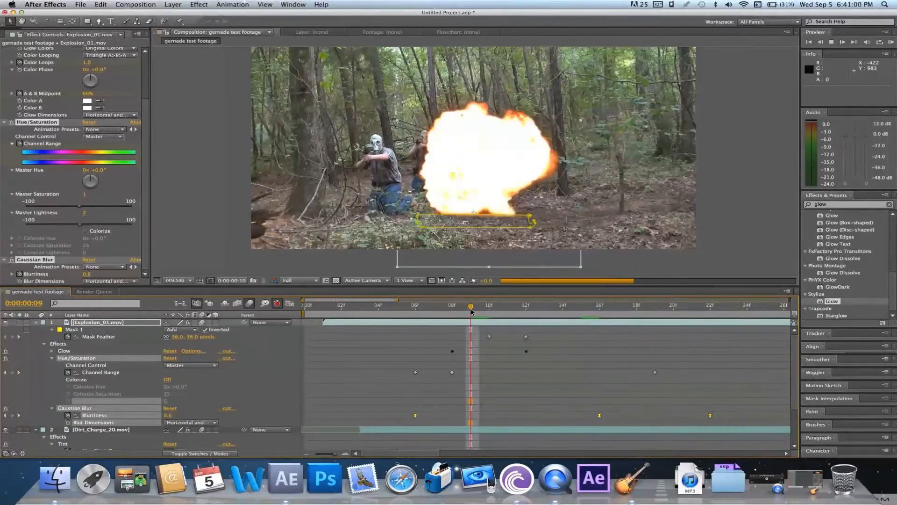
# Stop the preview at frame 11 and collapse the open properties of the Explosion_01 and Dirt_Charge_20 layers
pyautogui.press('space')
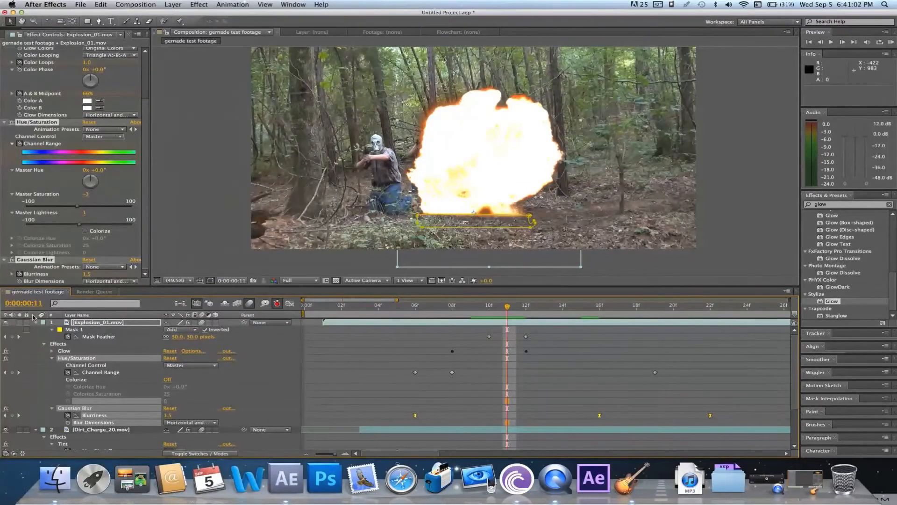
pyautogui.click(35, 322)
pyautogui.click(37, 330)
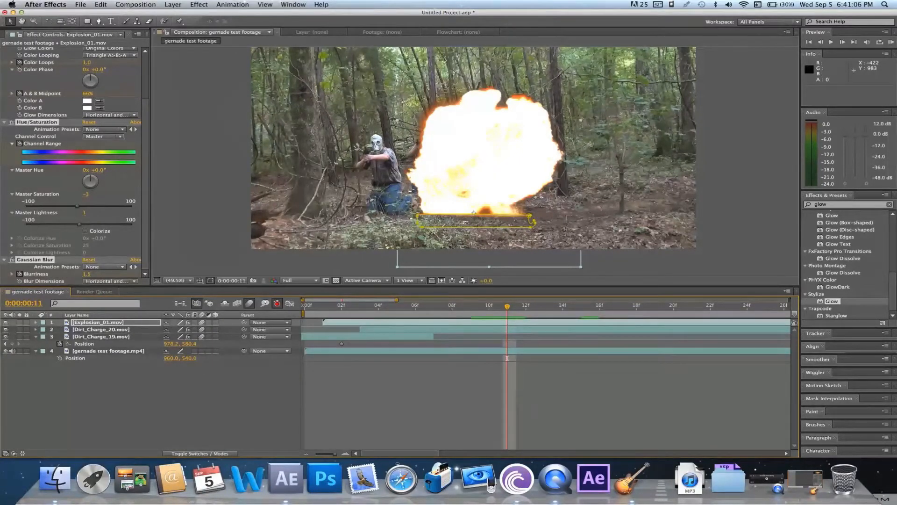
# Create a new solid layer above Explosion_01 with the medium orange color FFC776, keeping the default name and size
pyautogui.click(173, 4)
pyautogui.moveTo(185, 15)
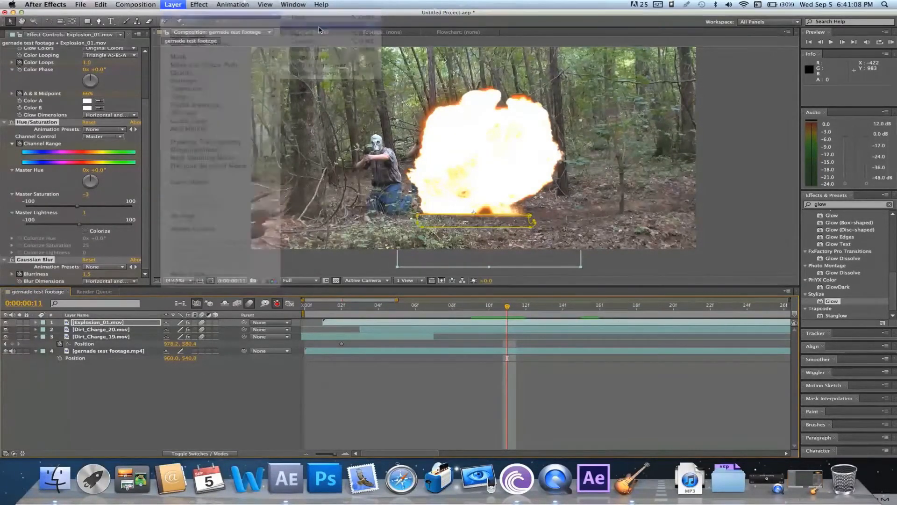
pyautogui.click(319, 27)
pyautogui.click(435, 331)
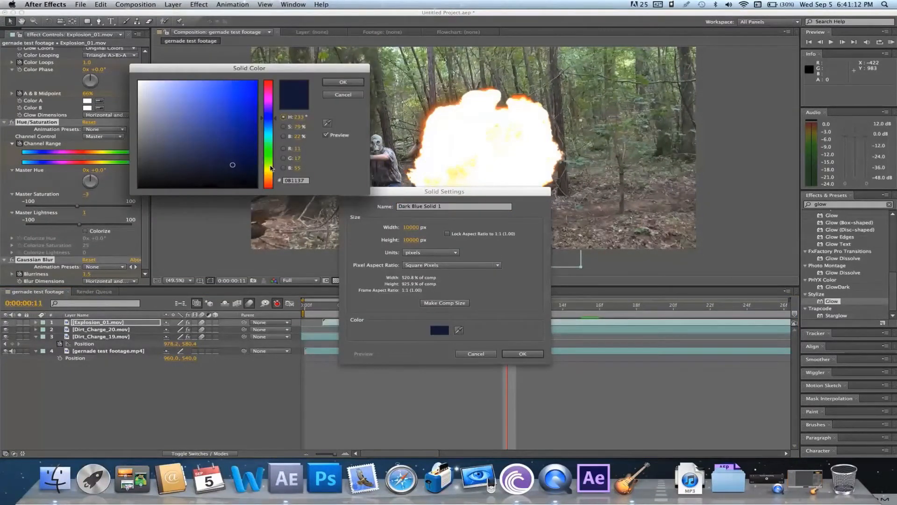
pyautogui.moveTo(271, 171); pyautogui.dragTo(272, 178)
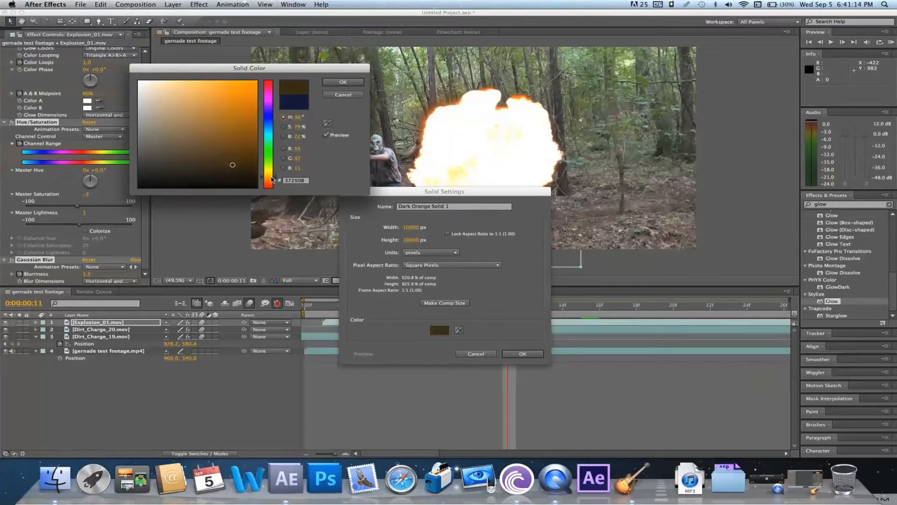
pyautogui.moveTo(205, 117); pyautogui.dragTo(200, 77)
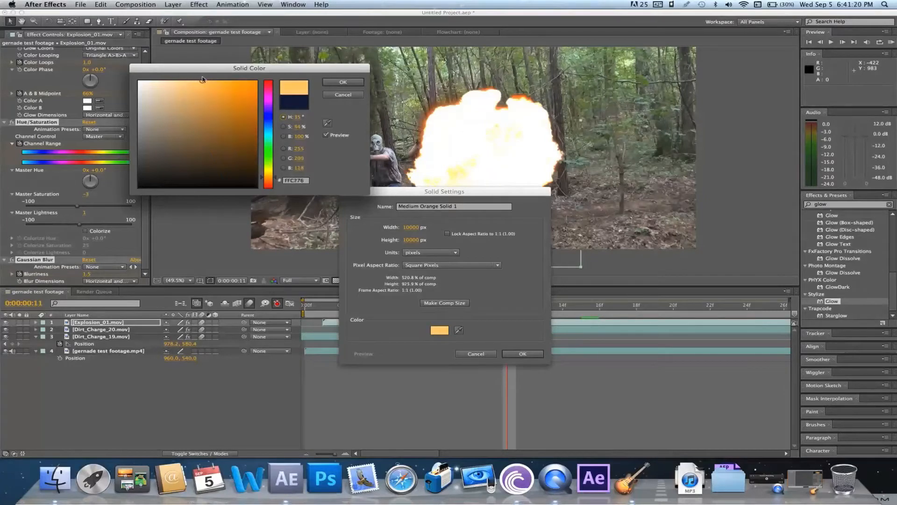
pyautogui.click(343, 83)
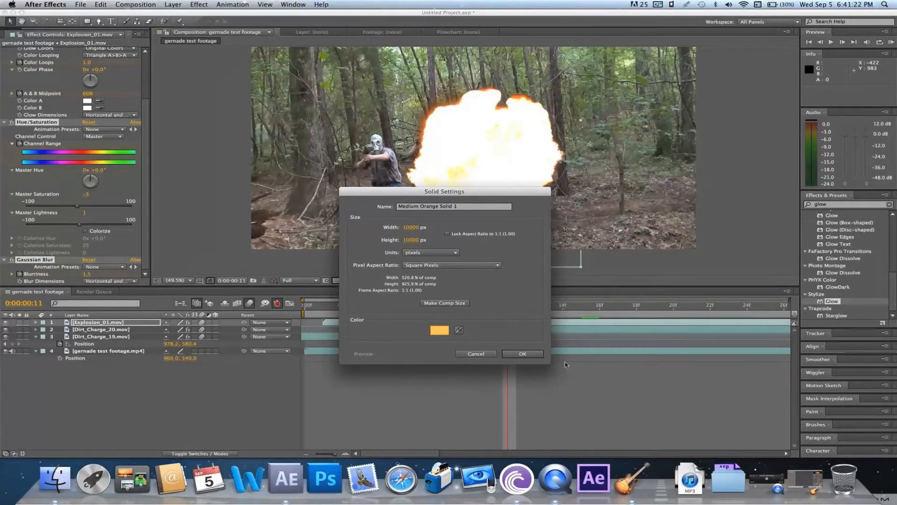
pyautogui.click(529, 354)
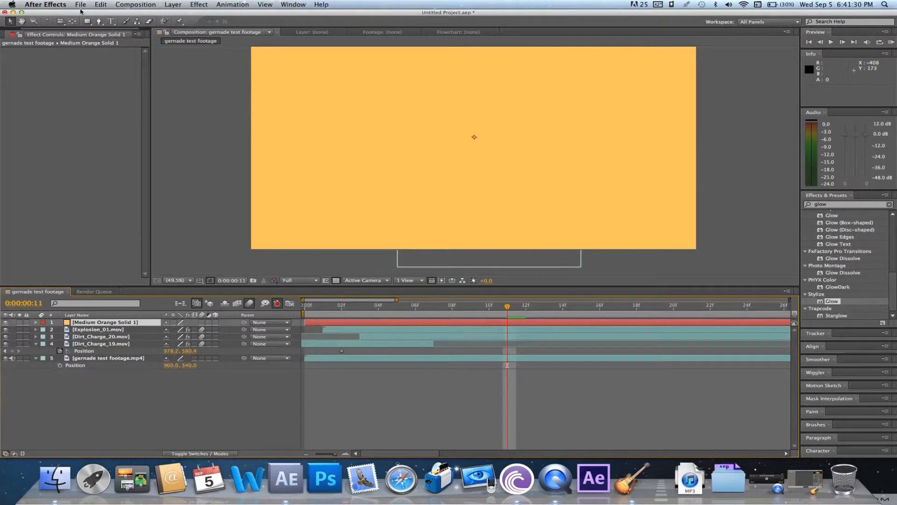
# Draw an elliptical mask on the orange solid and move the solid so the ellipse covers the explosion fireball
pyautogui.moveTo(86, 21); pyautogui.dragTo(108, 41)
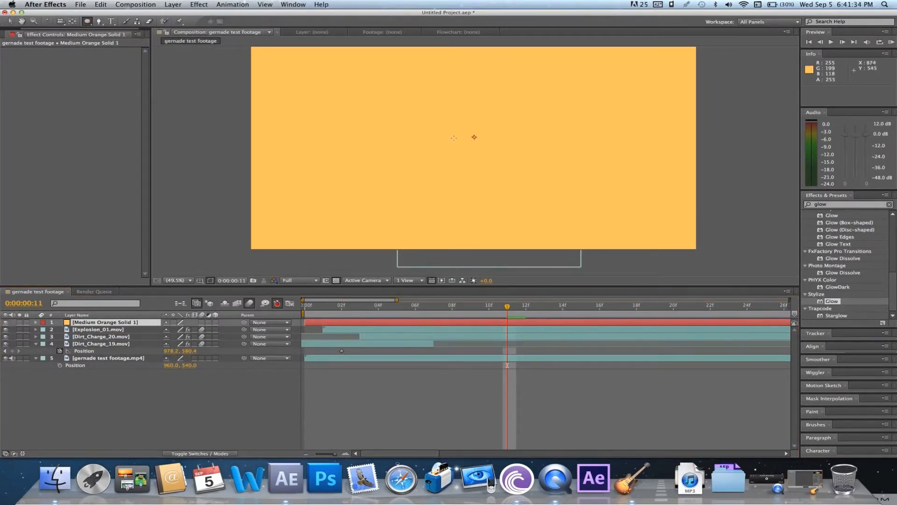
pyautogui.moveTo(429, 94); pyautogui.dragTo(592, 229)
pyautogui.click(10, 21)
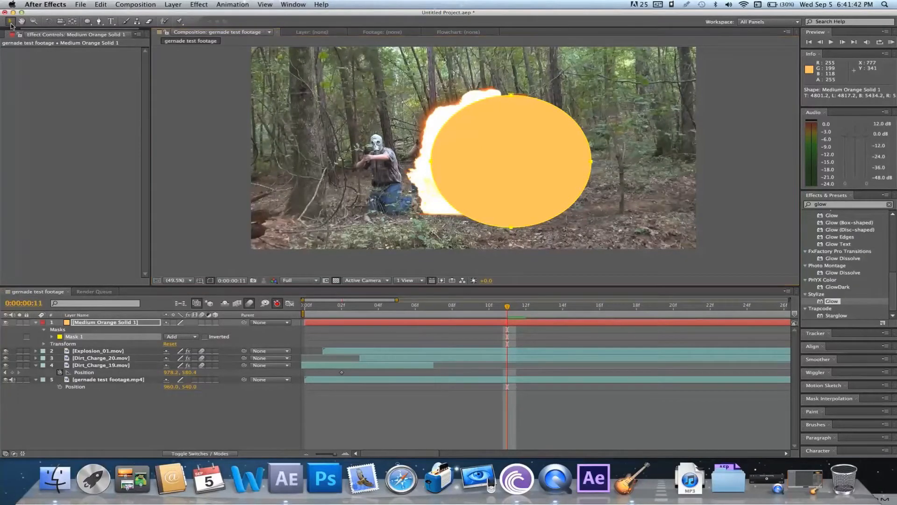
pyautogui.moveTo(512, 159); pyautogui.dragTo(482, 146)
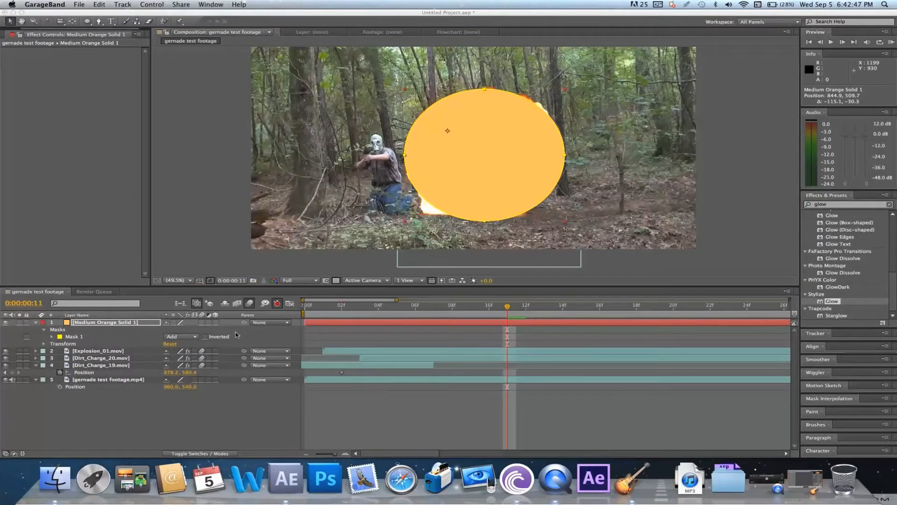
# At frame 11, keyframe the orange solid's Mask Feather at 165 pixels
pyautogui.click(135, 322)
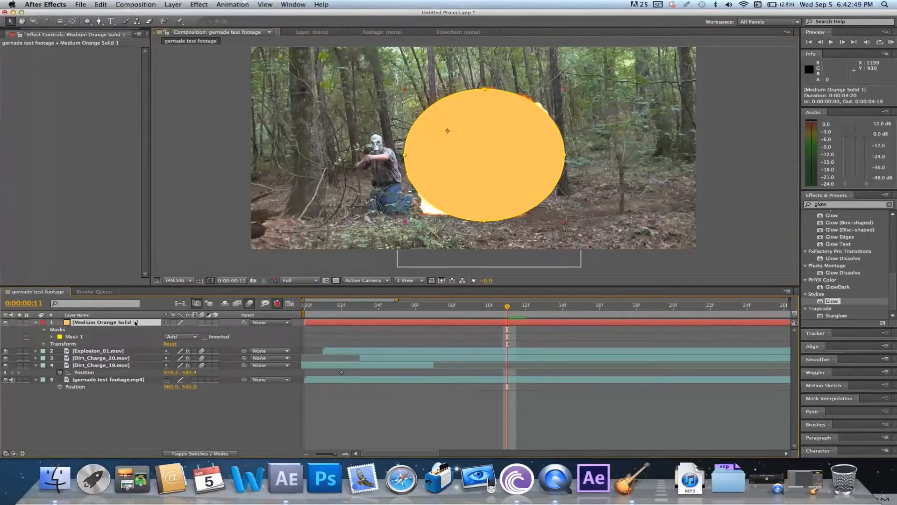
pyautogui.press('f')
pyautogui.moveTo(177, 336); pyautogui.dragTo(246, 330)
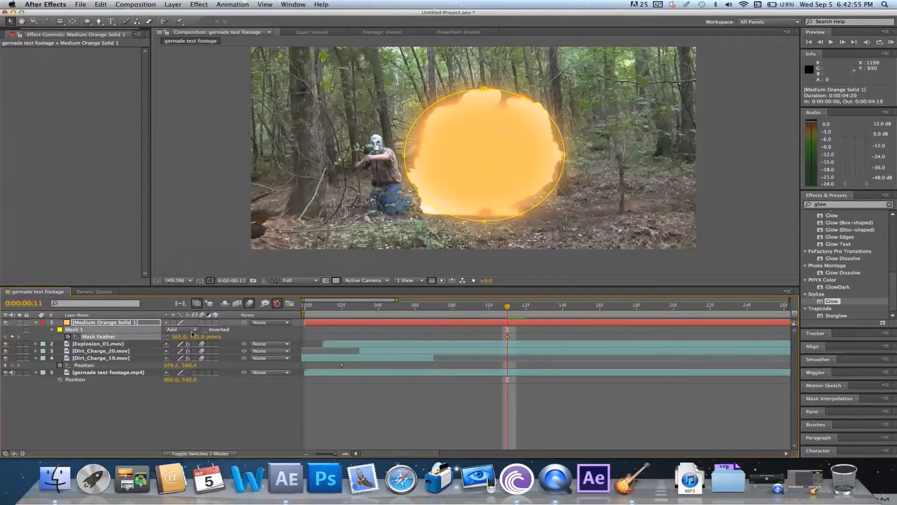
# Try the Screen and Add blending modes on the orange solid and settle on Screen
pyautogui.click(194, 453)
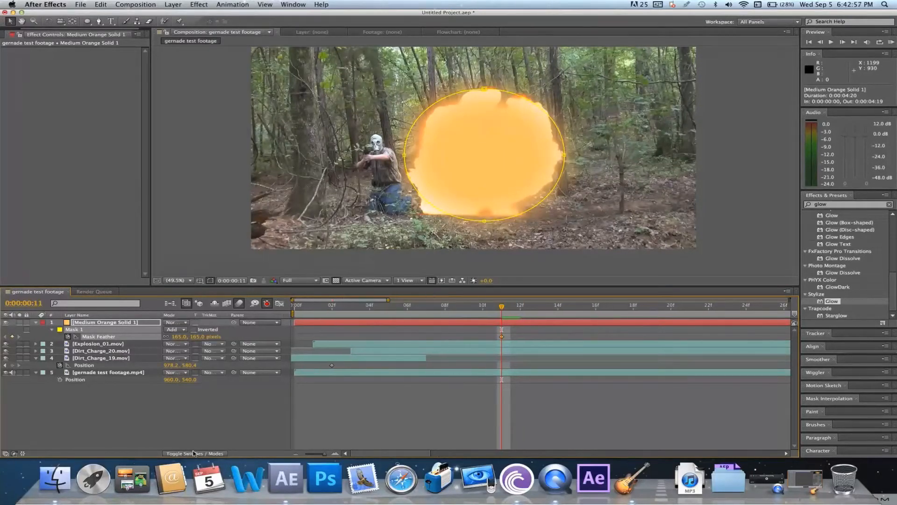
pyautogui.click(176, 322)
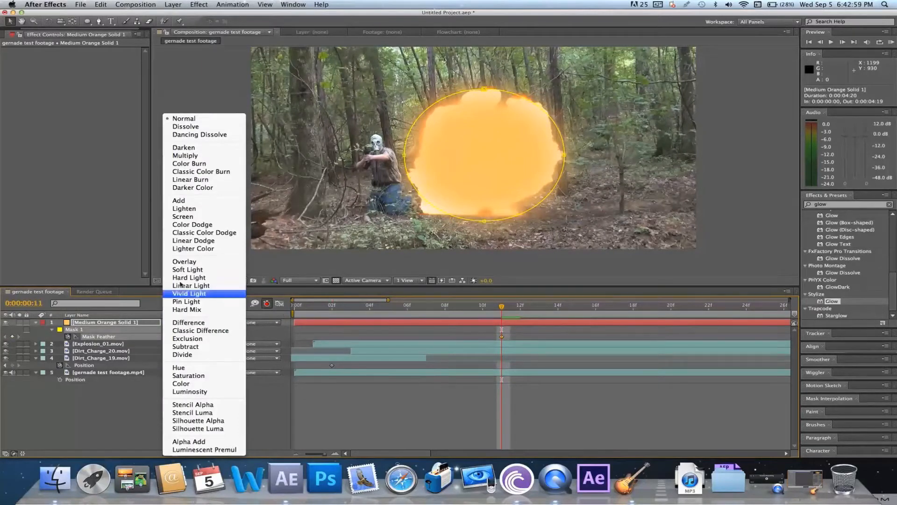
pyautogui.click(182, 218)
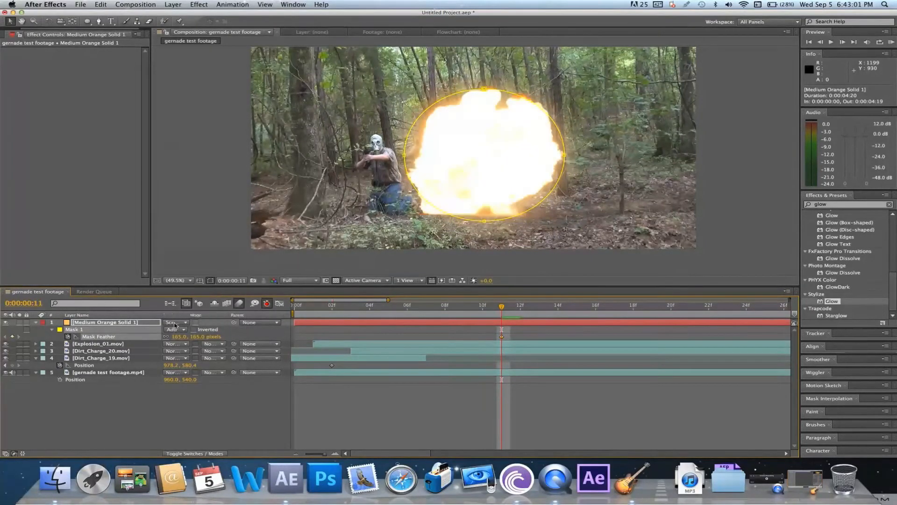
pyautogui.click(184, 322)
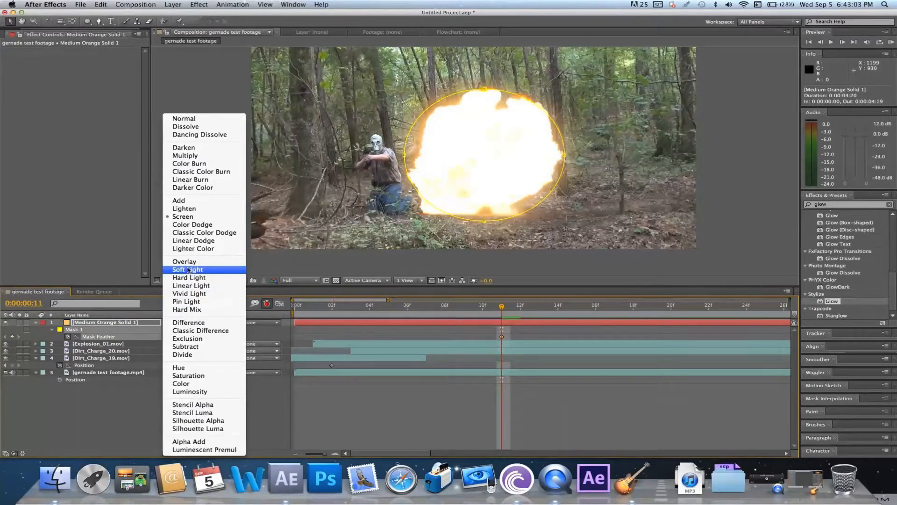
pyautogui.click(182, 200)
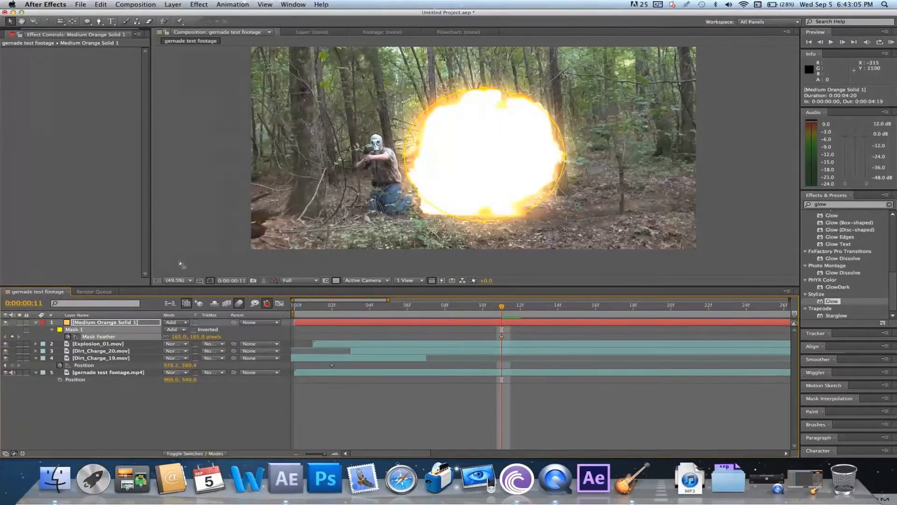
pyautogui.click(182, 322)
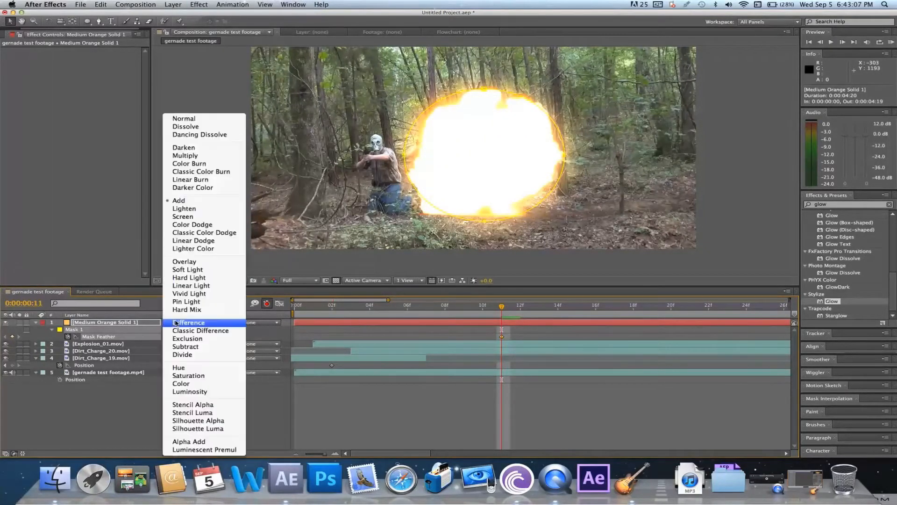
# Play back the orange glow over the explosion from frame 6
pyautogui.click(413, 313)
pyautogui.click(446, 333)
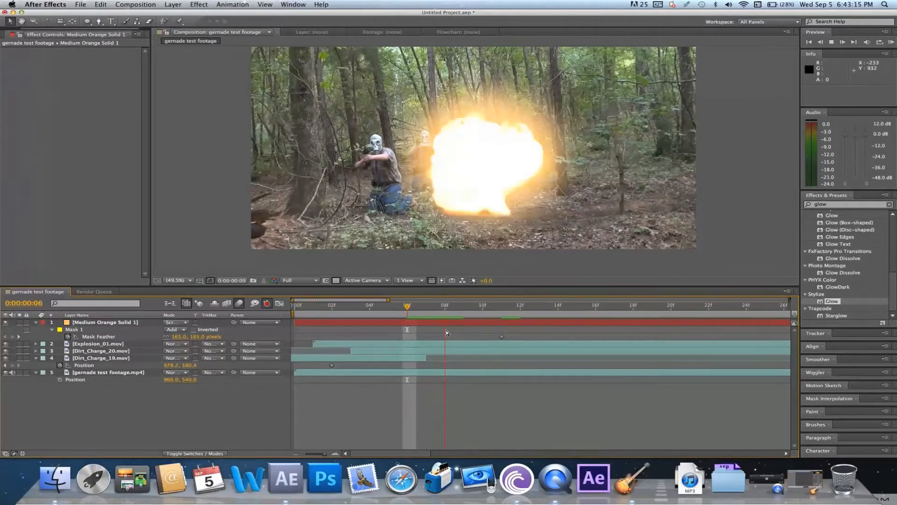
pyautogui.press('space')
# At frame 11, keyframe the orange solid's Scale at 123% and recenter it over the fireball at position 790.4, 473.4
pyautogui.click(455, 323)
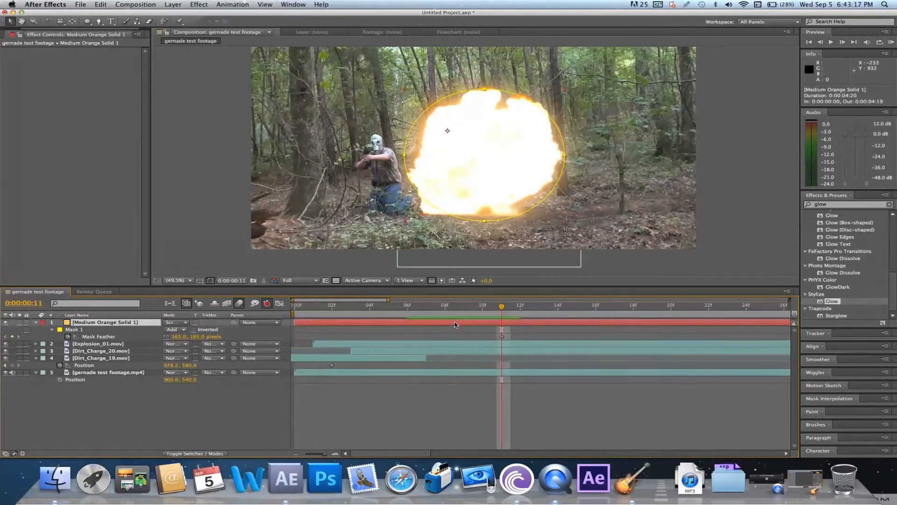
pyautogui.press('s')
pyautogui.press('s')
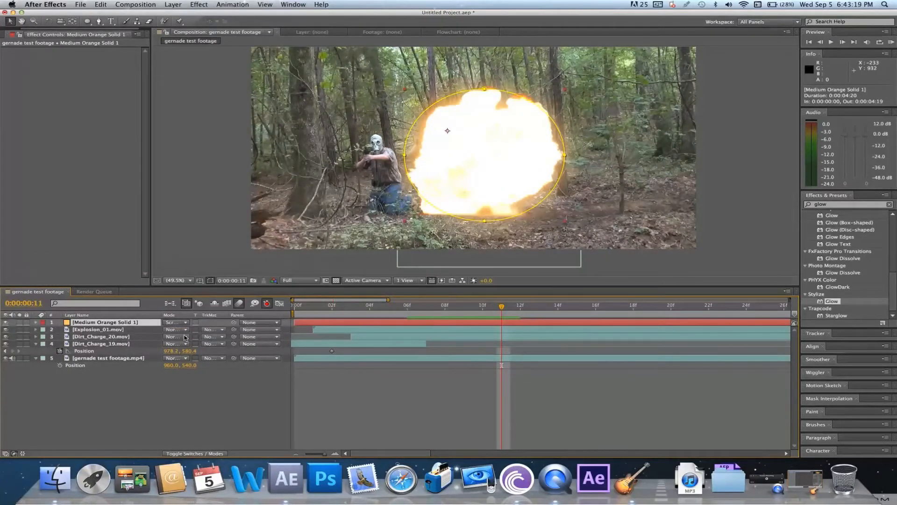
pyautogui.press('s')
pyautogui.moveTo(175, 331); pyautogui.dragTo(186, 331)
pyautogui.click(448, 171)
pyautogui.moveTo(447, 171); pyautogui.dragTo(436, 161)
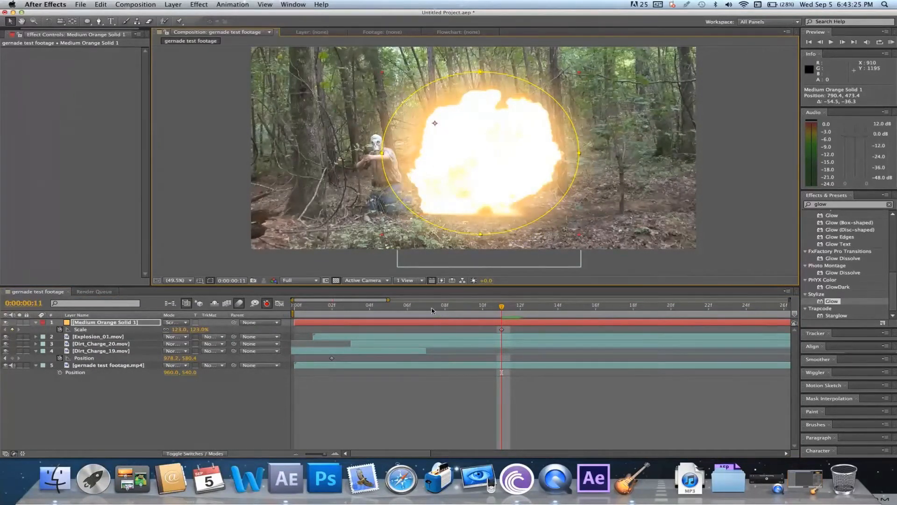
# At frame 6, set the orange solid's Scale to 28% and move it down onto the small flame near the ground
pyautogui.click(408, 308)
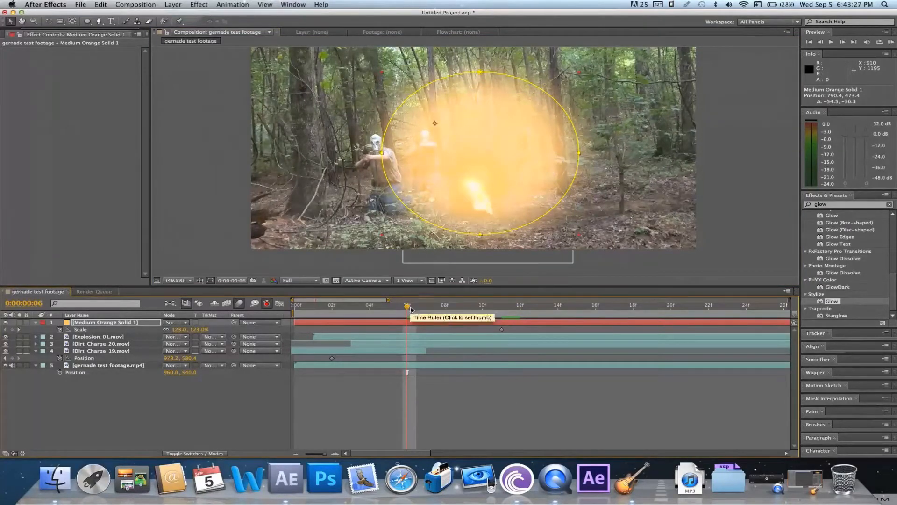
pyautogui.moveTo(182, 330); pyautogui.dragTo(138, 333)
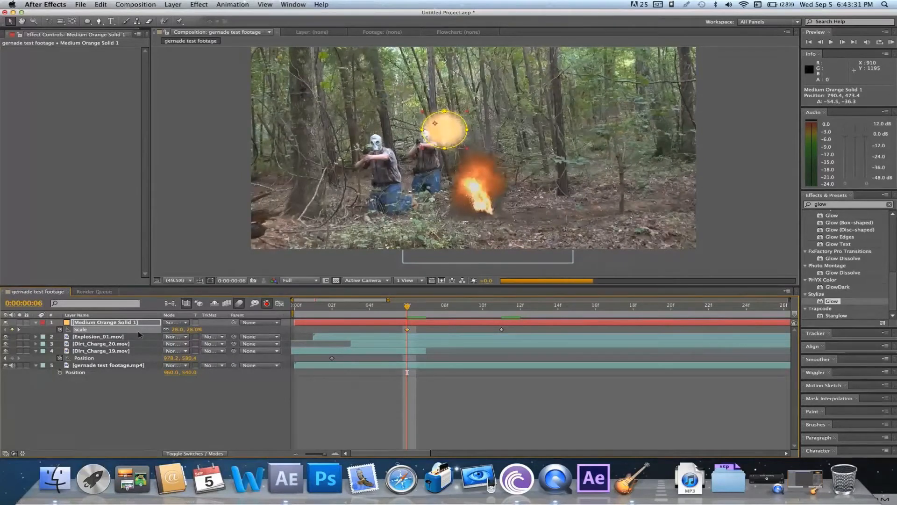
pyautogui.moveTo(451, 122); pyautogui.dragTo(481, 189)
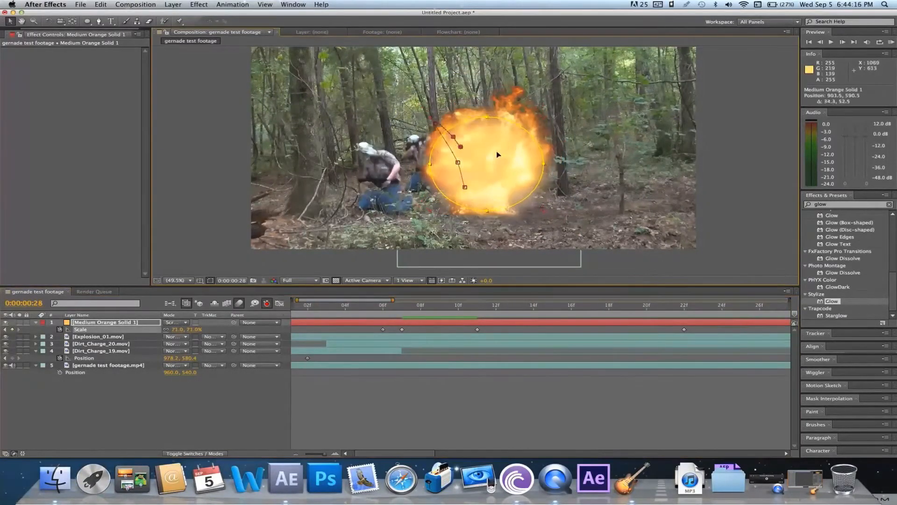
# At frame 6, enable Opacity keyframing on the orange solid and set its Opacity to 0%
pyautogui.moveTo(316, 455); pyautogui.dragTo(310, 455)
pyautogui.click(486, 307)
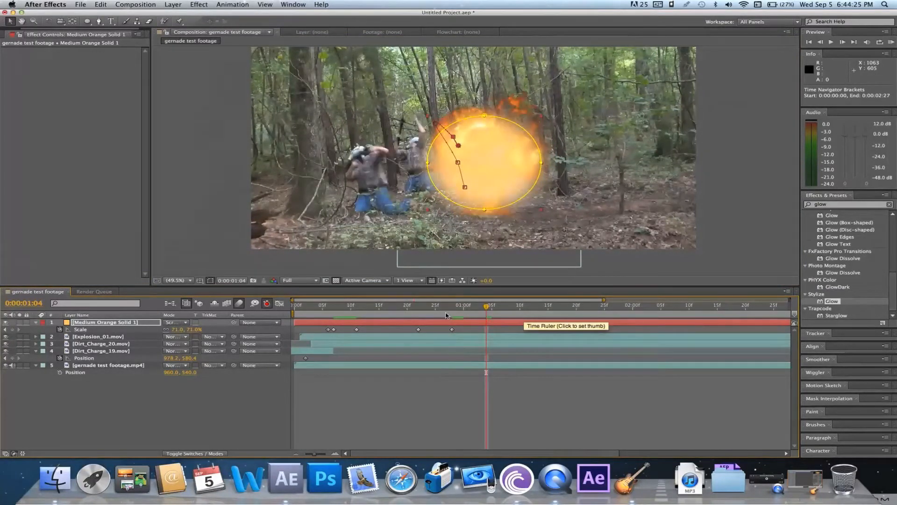
pyautogui.click(328, 309)
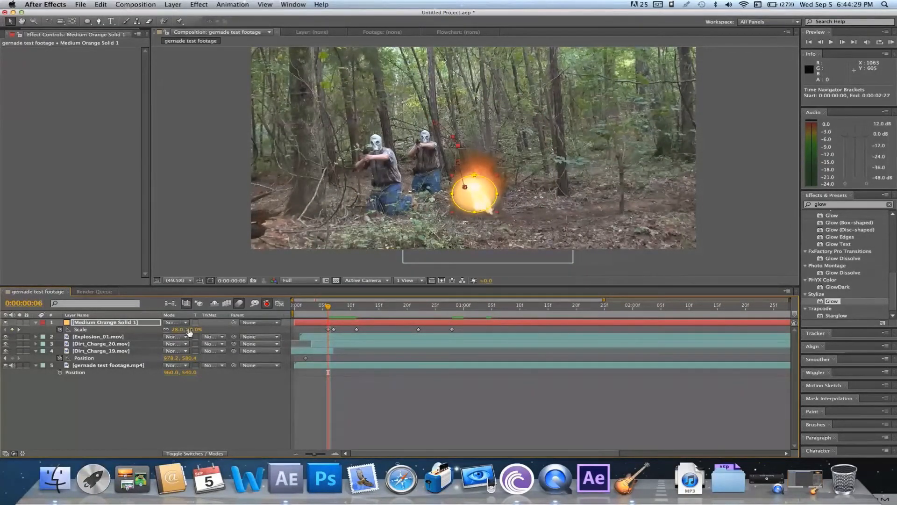
pyautogui.click(127, 326)
pyautogui.press('t')
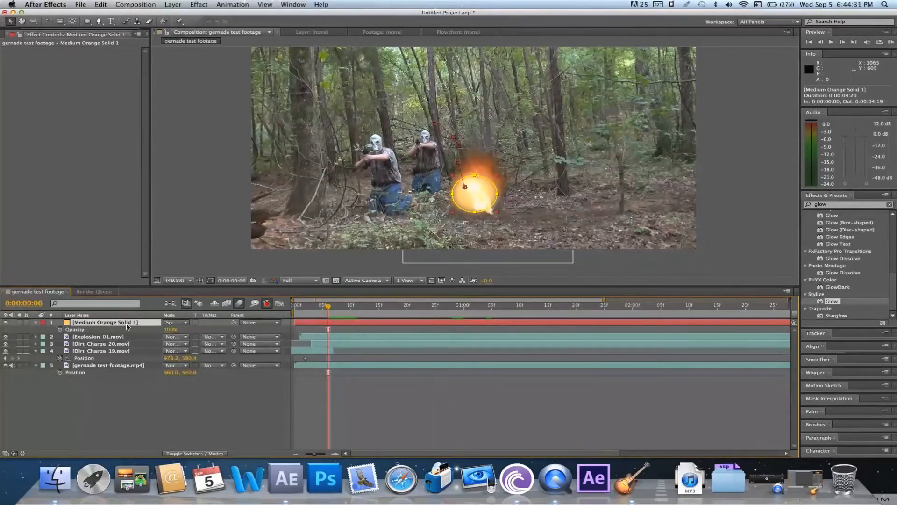
pyautogui.click(60, 330)
pyautogui.moveTo(170, 329); pyautogui.dragTo(75, 334)
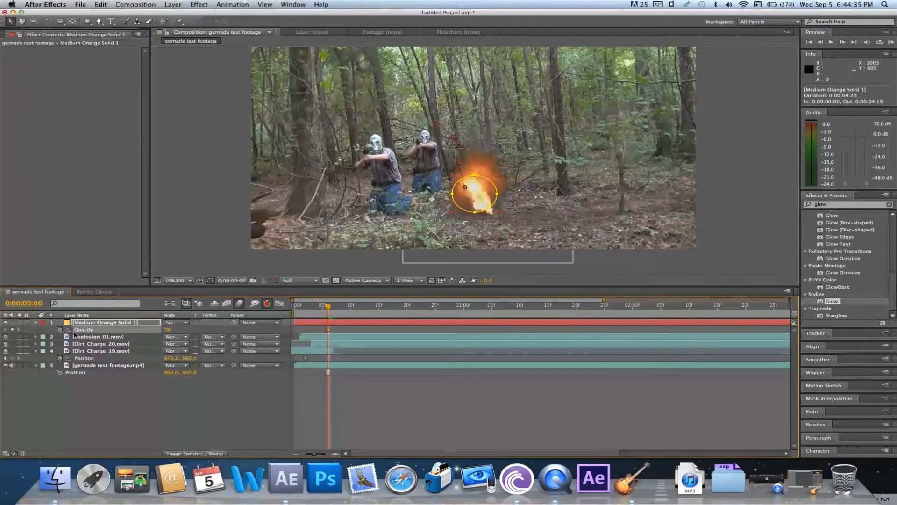
# Keyframe the orange solid's Opacity at 100% on frame 20, and move that keyframe earlier to frame 14
pyautogui.click(446, 312)
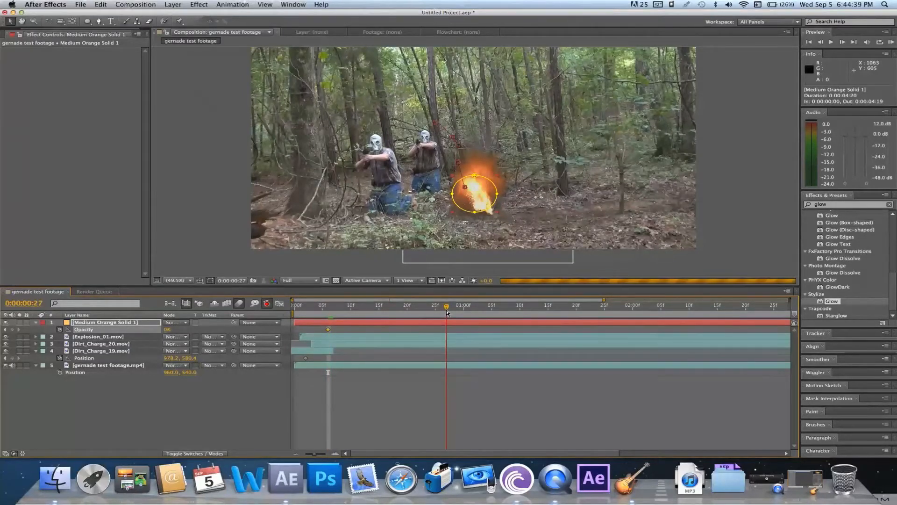
pyautogui.click(406, 313)
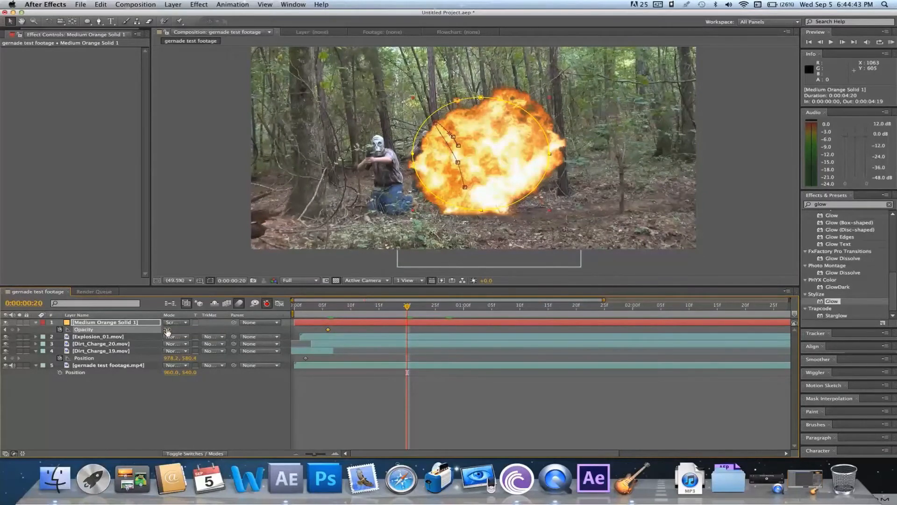
pyautogui.moveTo(167, 329); pyautogui.dragTo(175, 329)
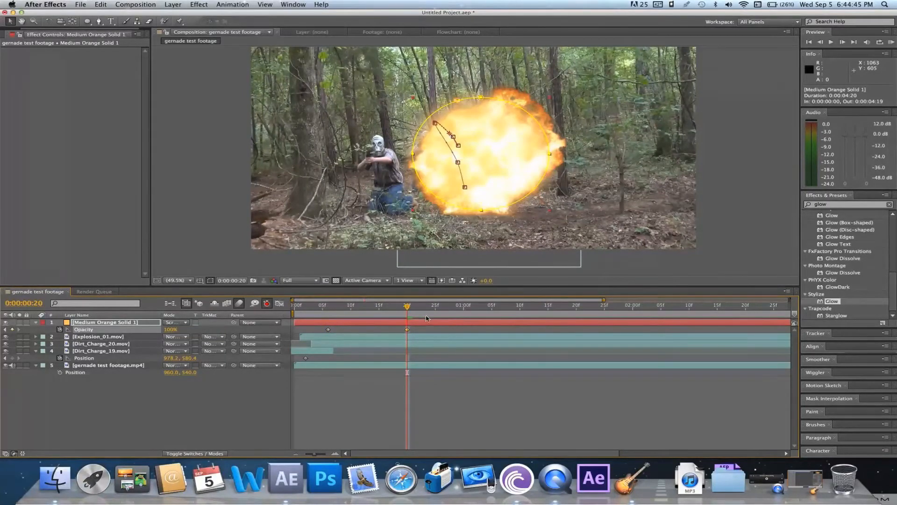
pyautogui.click(368, 308)
pyautogui.moveTo(369, 309); pyautogui.dragTo(373, 329)
pyautogui.click(369, 309)
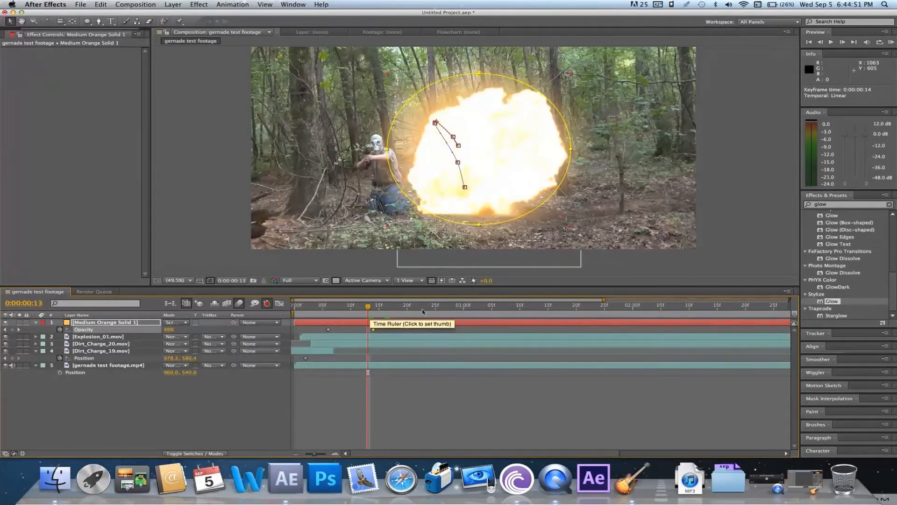
# At 0:00:01:08, keyframe the orange solid's Opacity at 0% so the glow fades out
pyautogui.click(509, 310)
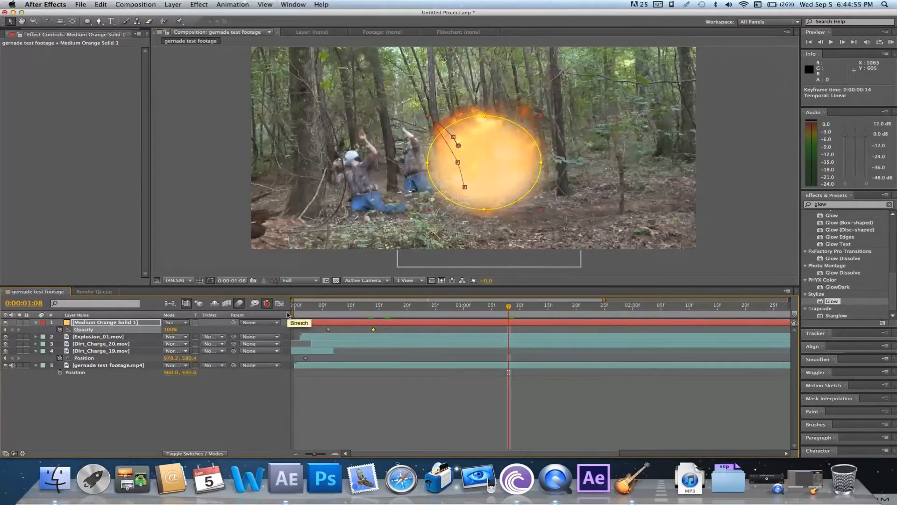
pyautogui.moveTo(169, 329); pyautogui.dragTo(105, 327)
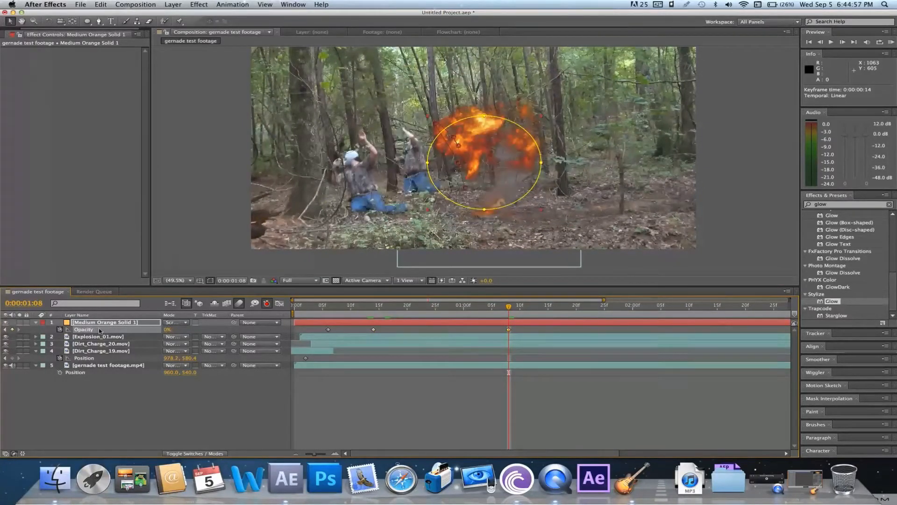
# Time-stretch the Explosion_01.mov layer with a stretch factor of 60, holding its in-point, and preview the result
pyautogui.click(335, 312)
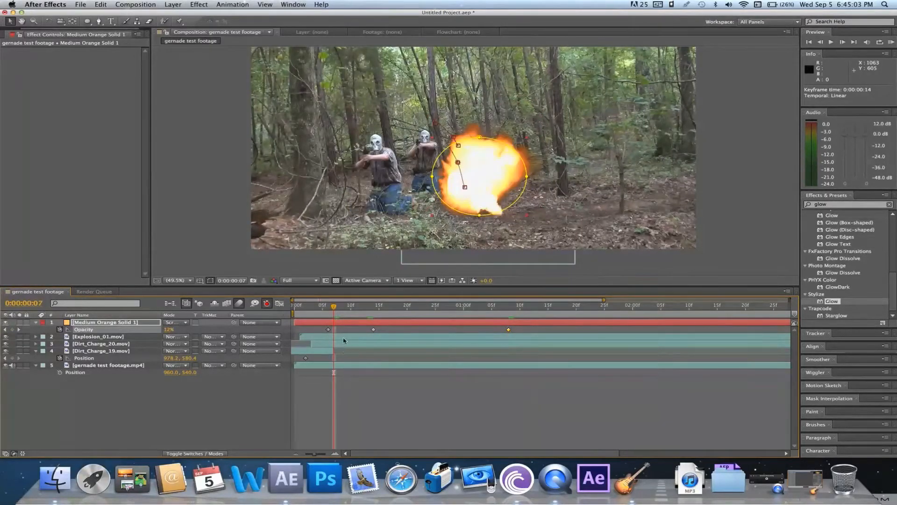
pyautogui.click(343, 339)
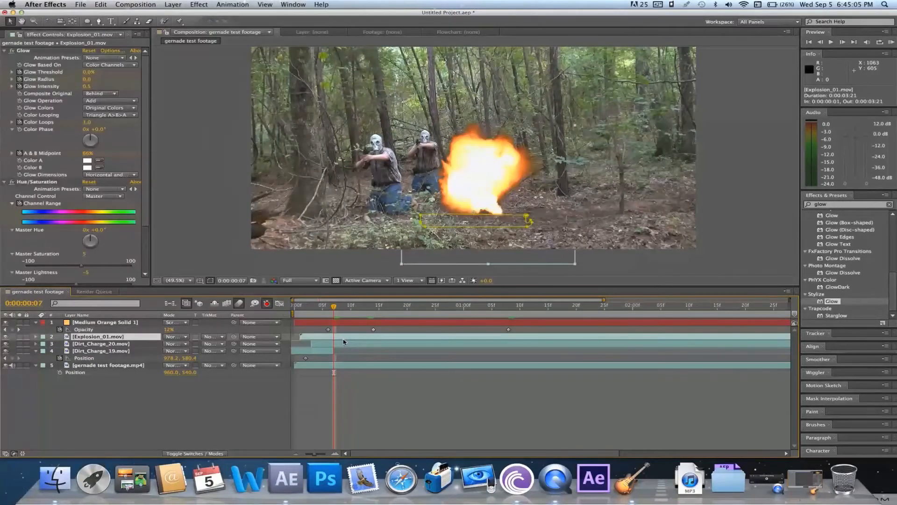
pyautogui.rightClick(344, 342)
pyautogui.moveTo(400, 250)
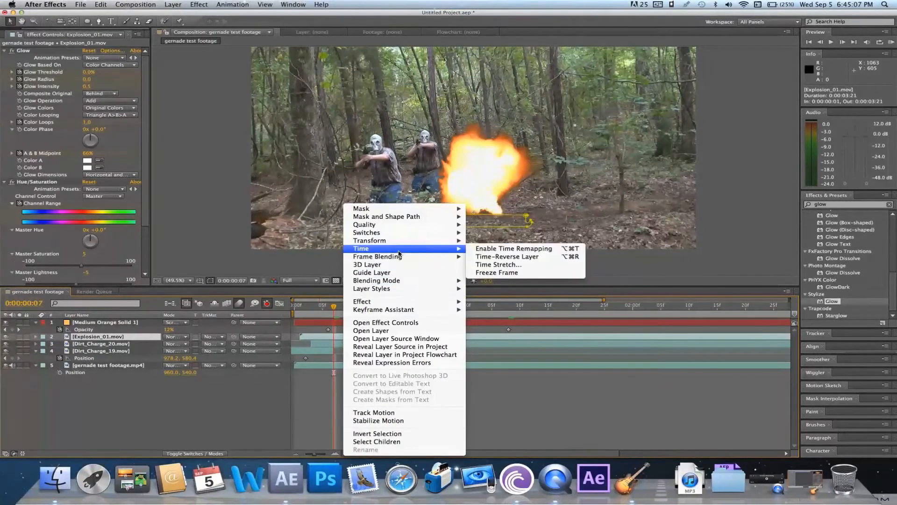
pyautogui.click(496, 264)
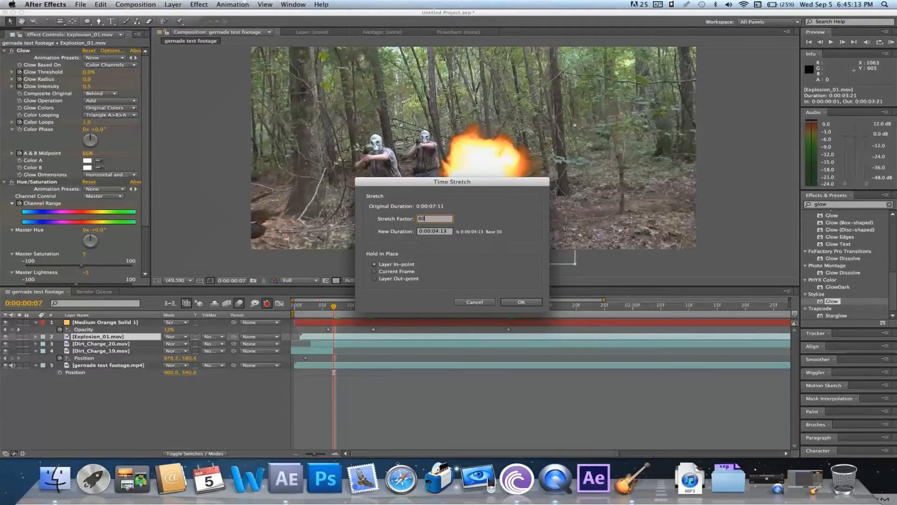
pyautogui.press('Return')
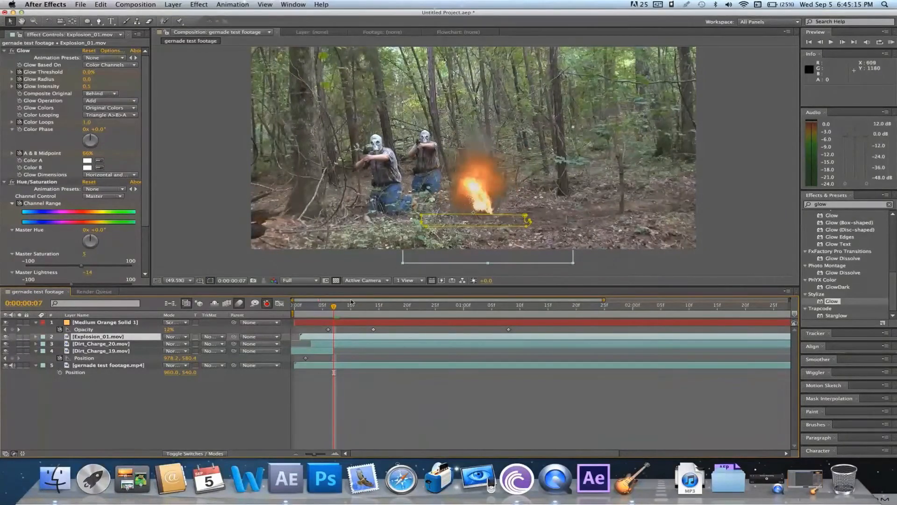
pyautogui.press('KP_0')
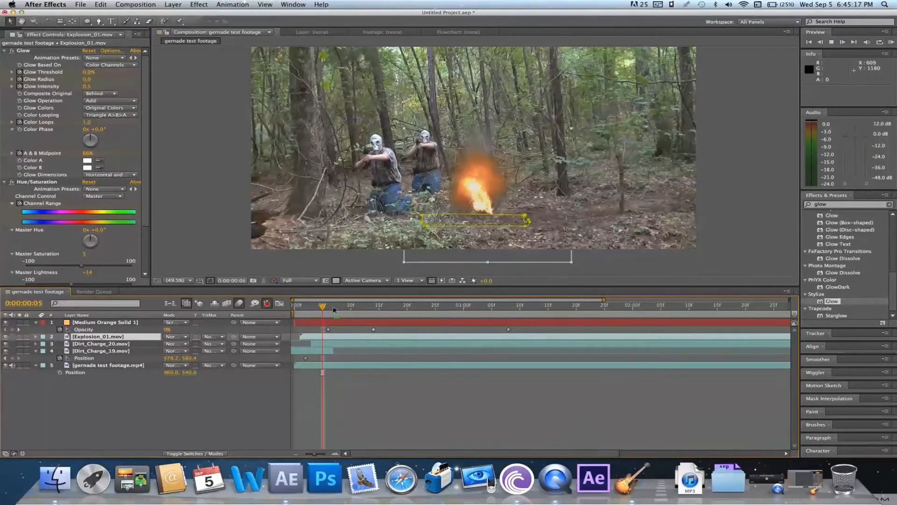
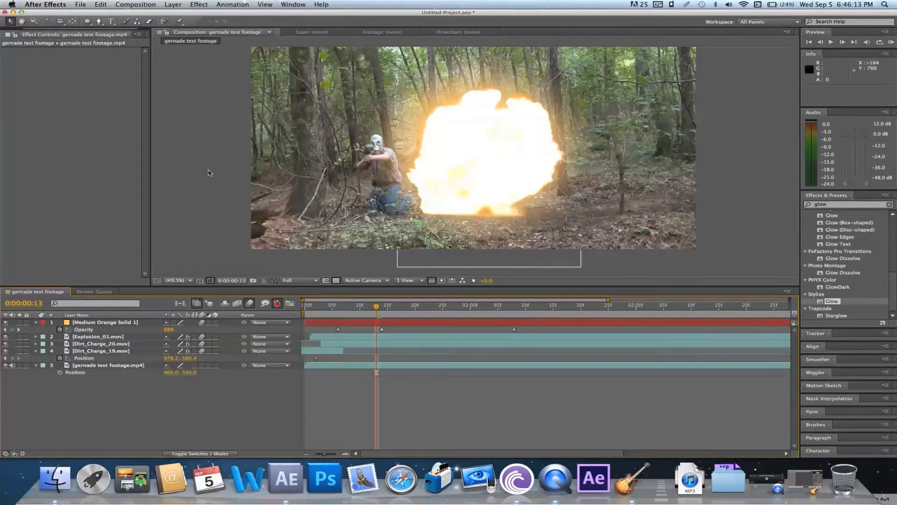
# Create a new white solid layer (FFFFFF), sized 10000 × 10000 px with square pixels
pyautogui.click(172, 5)
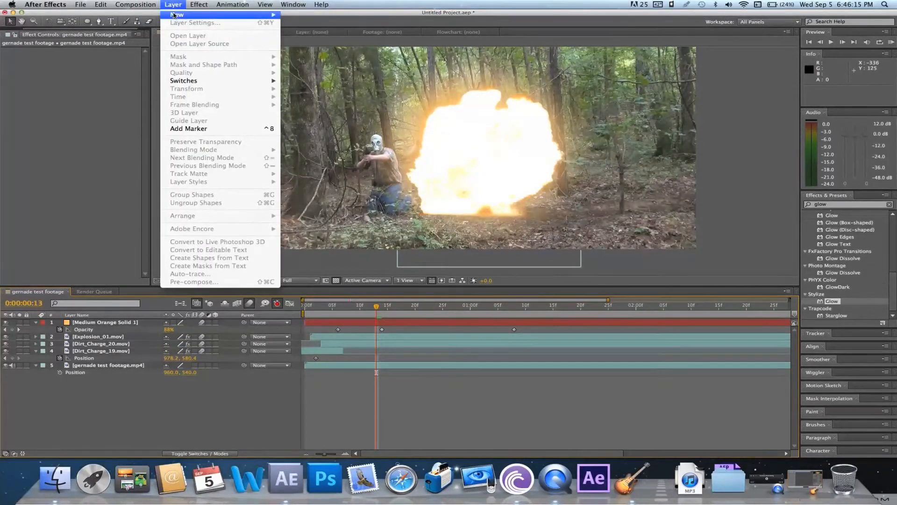
pyautogui.moveTo(175, 15)
pyautogui.click(300, 25)
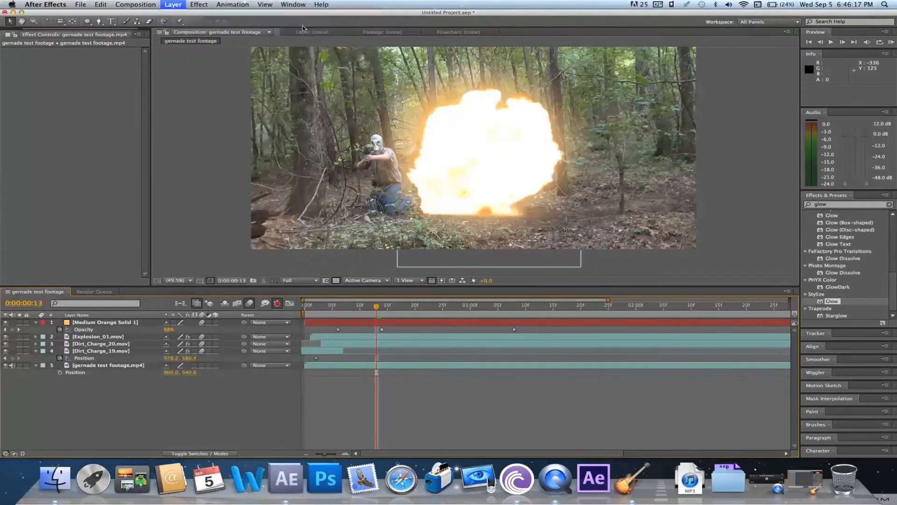
pyautogui.click(431, 327)
pyautogui.click(139, 81)
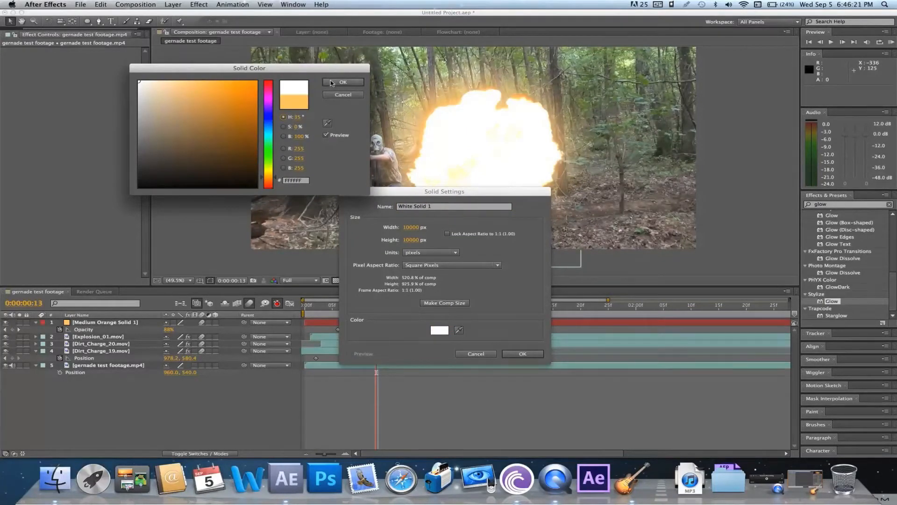
pyautogui.click(332, 84)
pyautogui.click(522, 354)
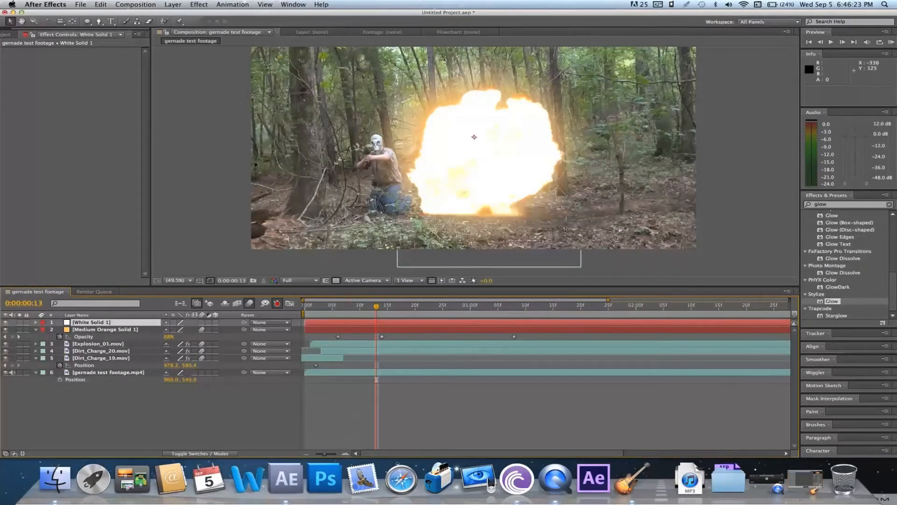
# Draw a roughly circular ellipse mask on the white solid and move the layer over the fireball, to about 1052.9, 679.3
pyautogui.click(88, 24)
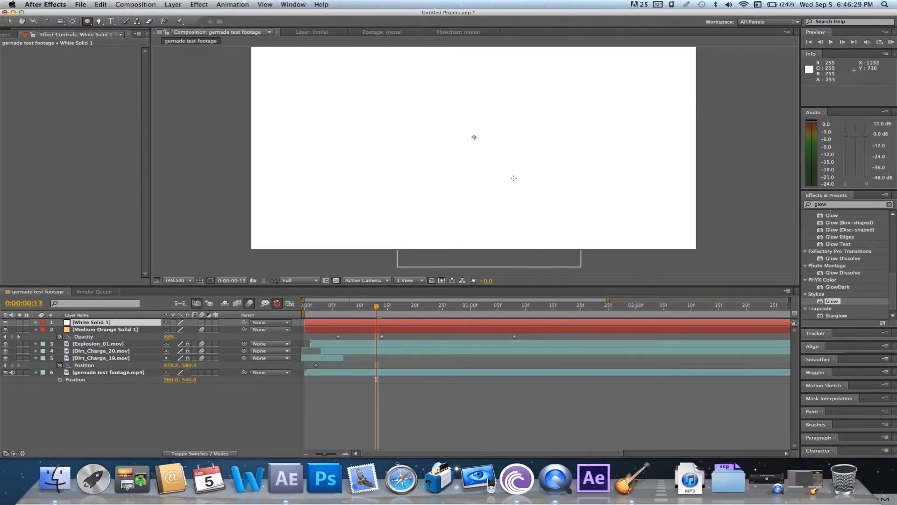
pyautogui.moveTo(538, 192); pyautogui.dragTo(391, 59)
pyautogui.moveTo(390, 139); pyautogui.dragTo(383, 145)
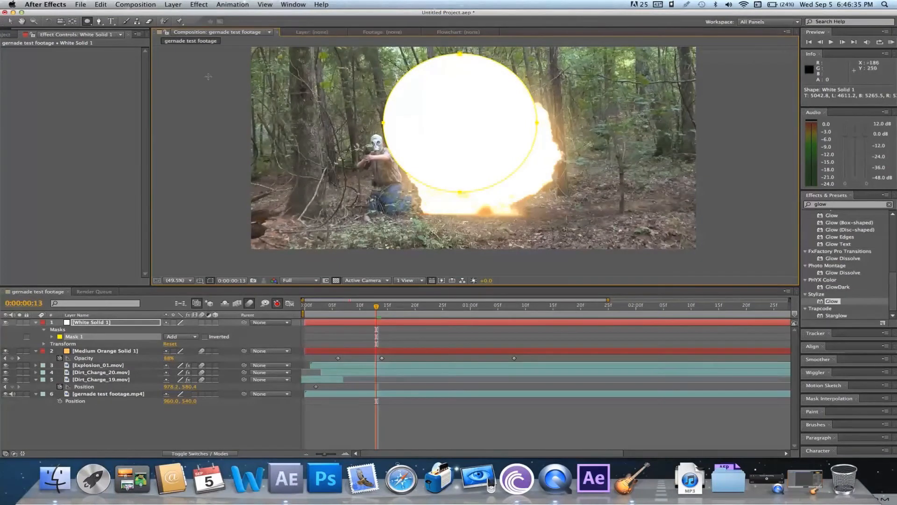
pyautogui.click(9, 21)
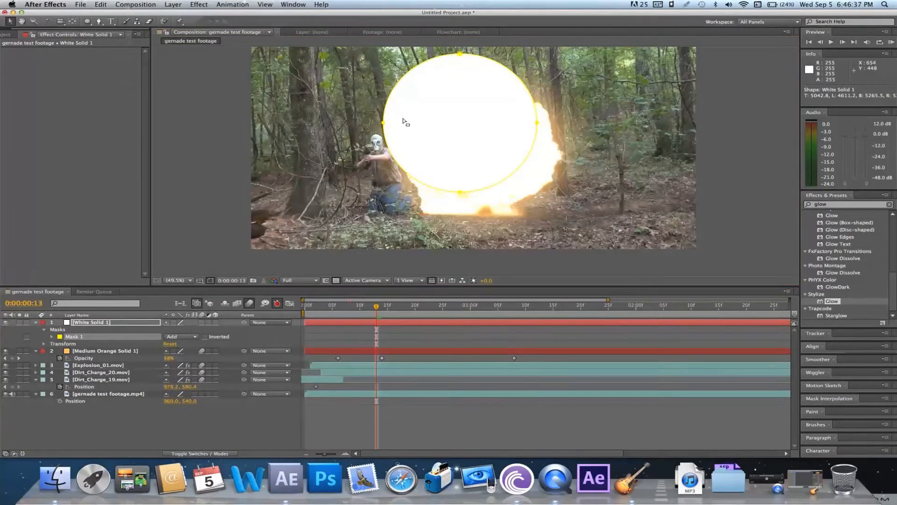
pyautogui.moveTo(456, 125); pyautogui.dragTo(471, 148)
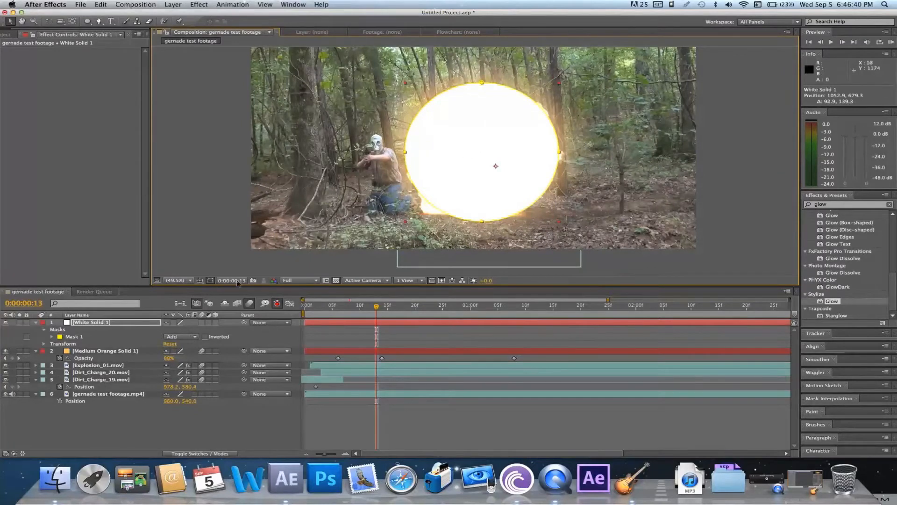
# Make the white solid a 3D layer, shift it about 57 px along Z, and centre its anchor point within the circular mask using Pan Behind
pyautogui.click(215, 323)
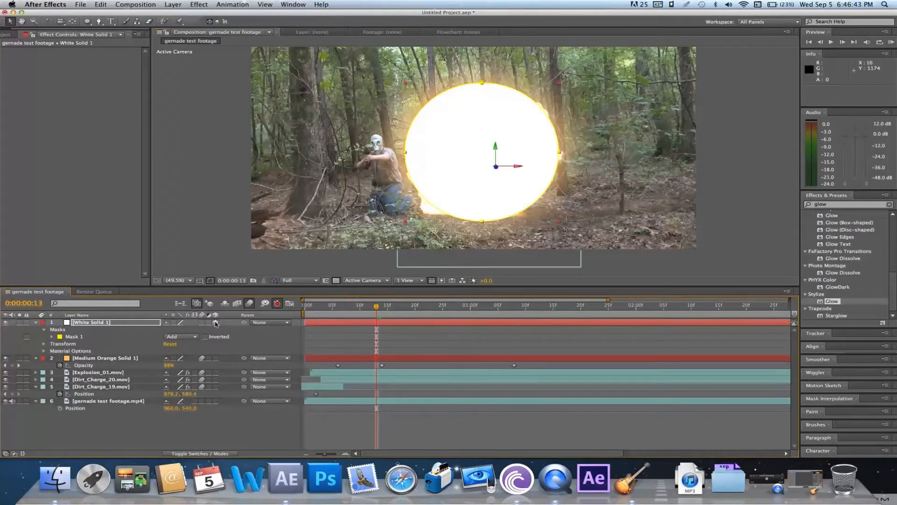
pyautogui.click(48, 21)
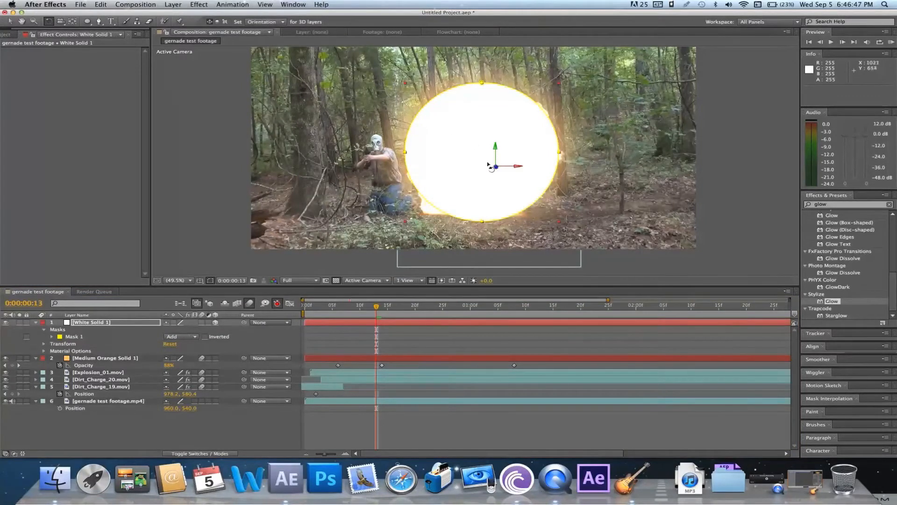
pyautogui.click(10, 21)
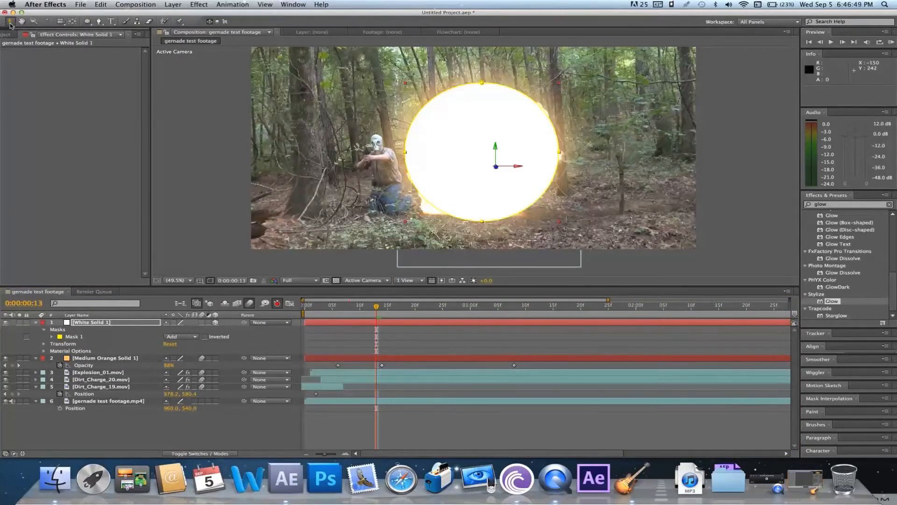
pyautogui.moveTo(496, 167); pyautogui.dragTo(484, 164)
pyautogui.press('y')
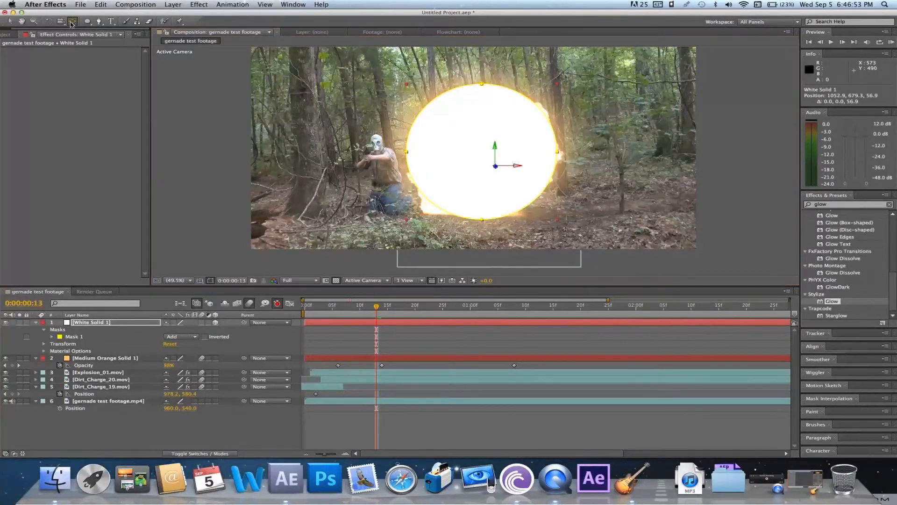
pyautogui.moveTo(498, 171); pyautogui.dragTo(483, 158)
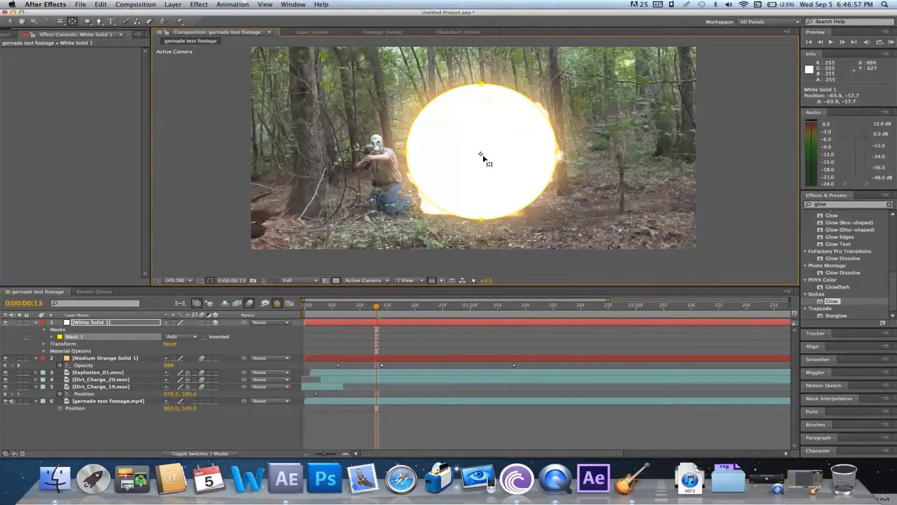
# Try to tilt the white disc flat with the Rotation tool, undoing the unwanted rotations
pyautogui.click(49, 21)
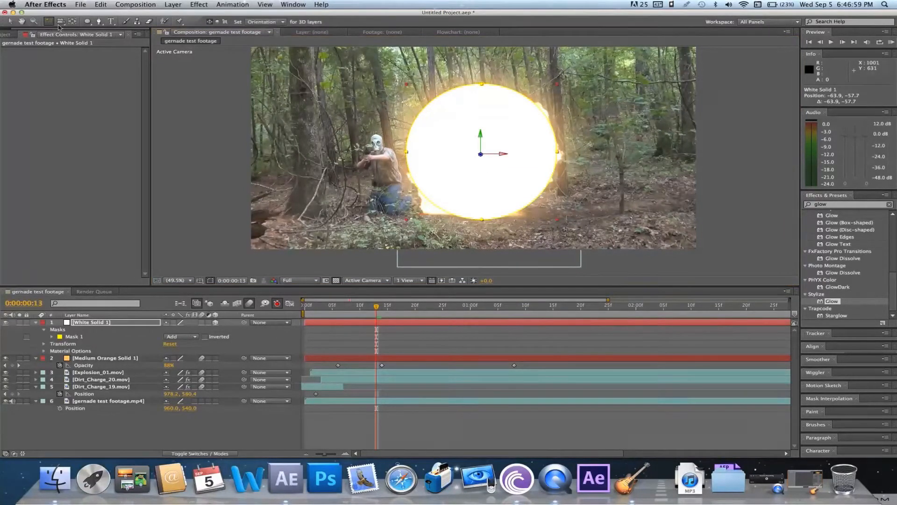
pyautogui.moveTo(486, 163); pyautogui.dragTo(483, 136)
pyautogui.click(101, 4)
pyautogui.click(112, 12)
pyautogui.moveTo(479, 133); pyautogui.dragTo(480, 136)
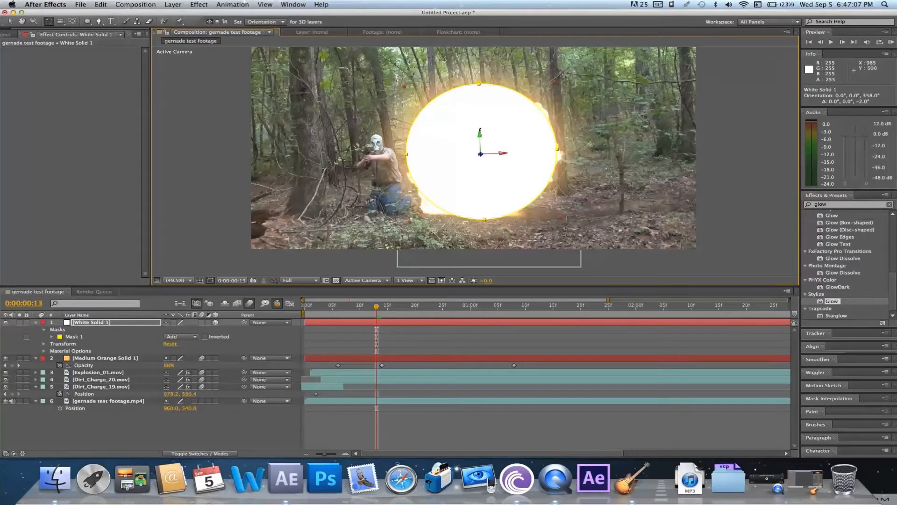
pyautogui.moveTo(480, 129); pyautogui.dragTo(479, 122)
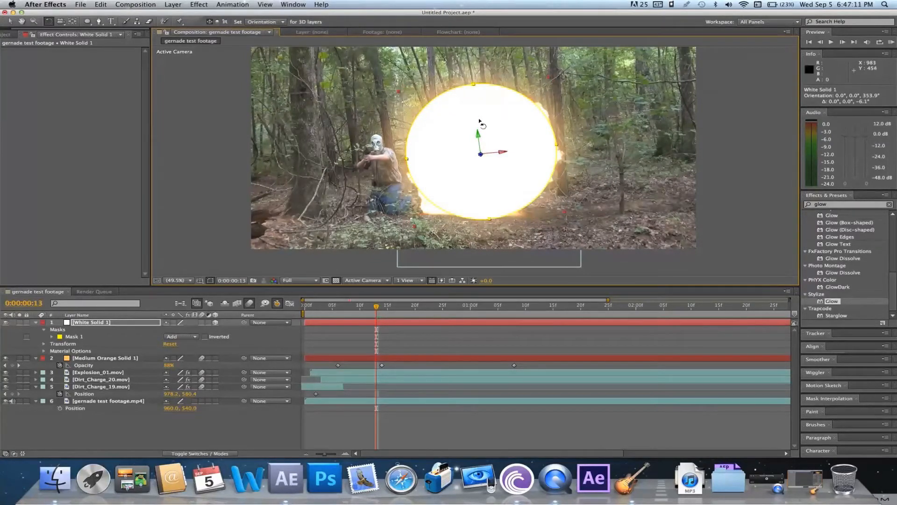
pyautogui.moveTo(502, 151); pyautogui.dragTo(498, 128)
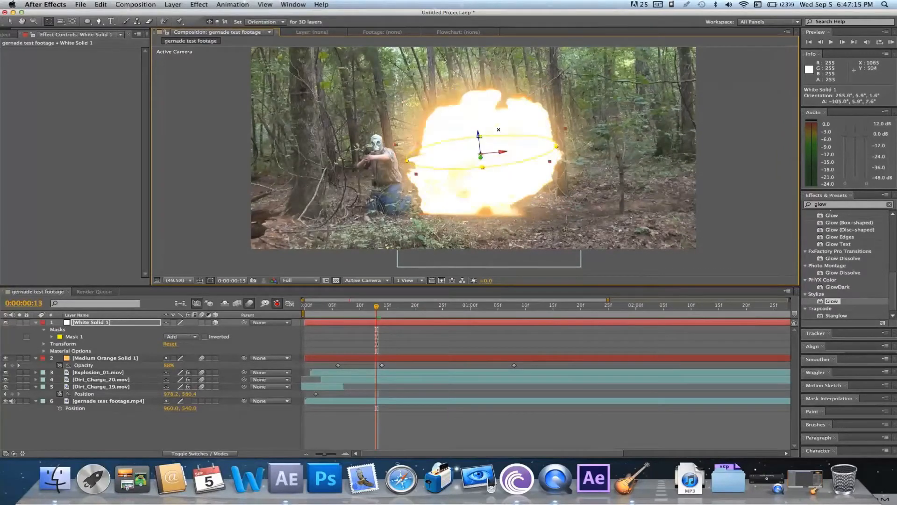
pyautogui.click(99, 4)
pyautogui.click(122, 15)
pyautogui.click(100, 4)
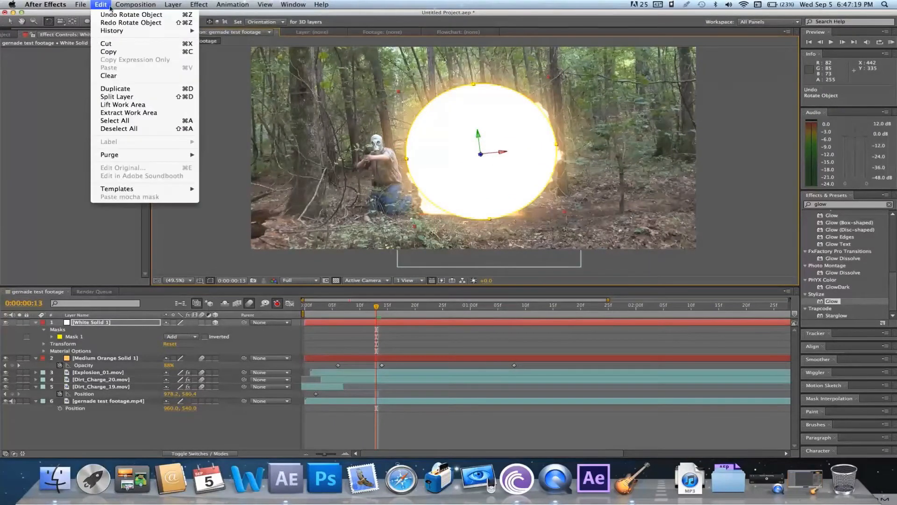
pyautogui.click(122, 15)
# Tilt the white disc nearly flat with the Rotation tool and lower it to the ground at the explosion's base, orientation about 268.1°, 1.4°, 14.1°
pyautogui.moveTo(500, 150)
pyautogui.mouseDown()
pyautogui.moveTo(503, 136)
pyautogui.moveTo(504, 146)
pyautogui.moveTo(487, 142)
pyautogui.mouseUp()
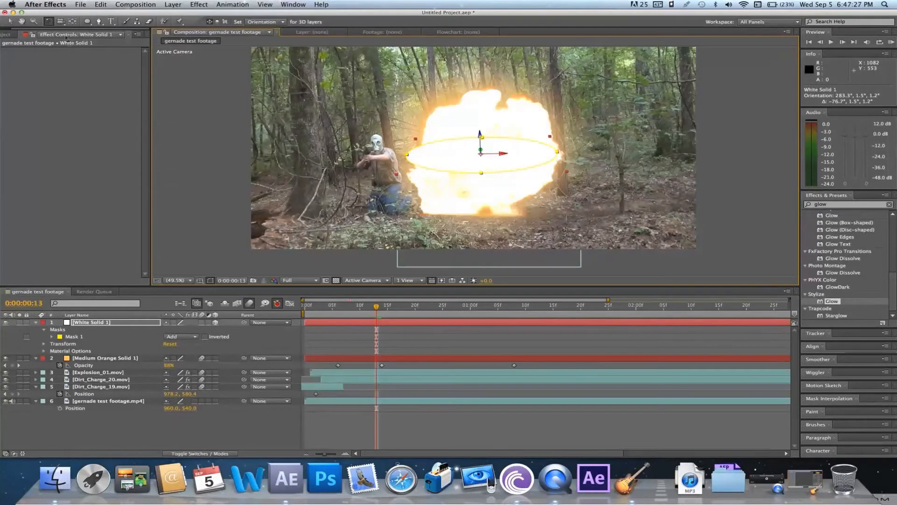
pyautogui.click(9, 21)
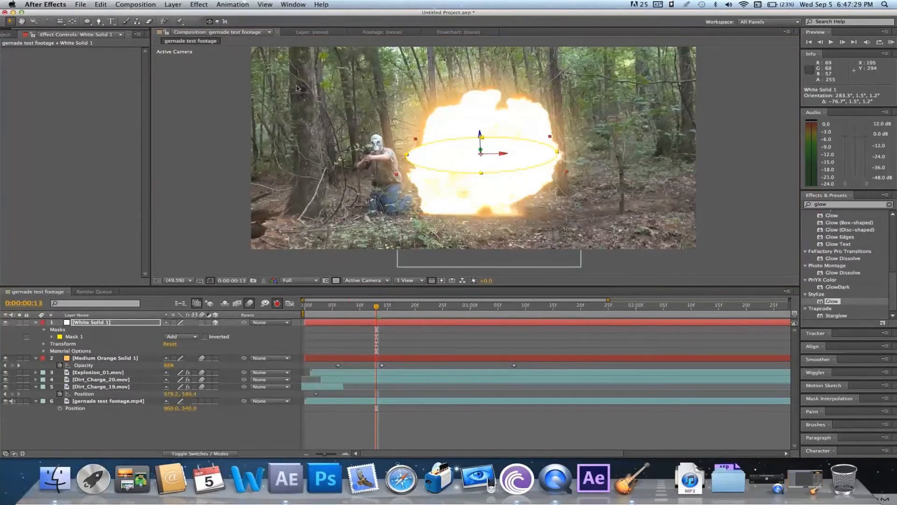
pyautogui.click(479, 135)
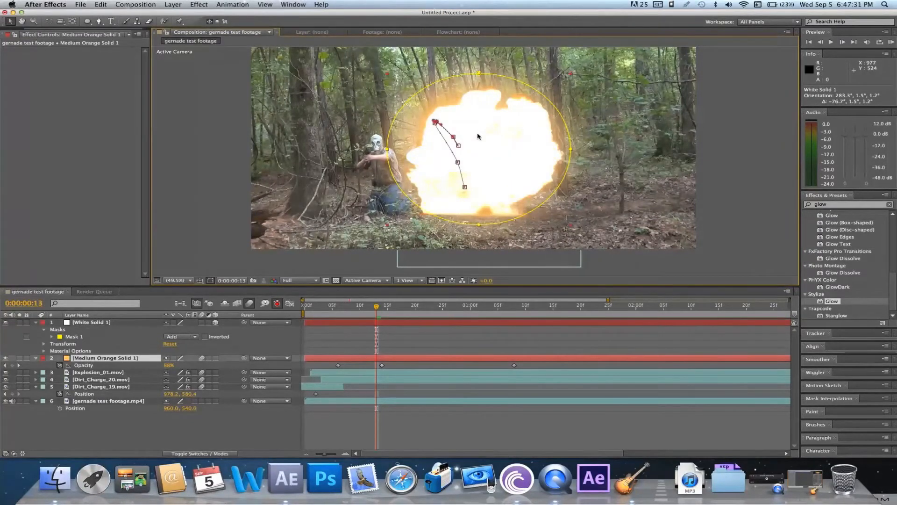
pyautogui.click(419, 324)
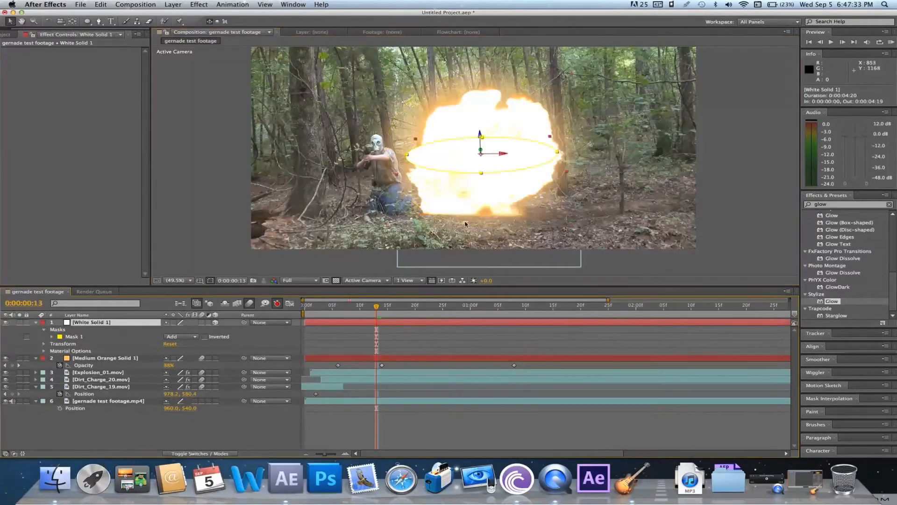
pyautogui.moveTo(480, 135); pyautogui.dragTo(533, 219)
pyautogui.click(49, 22)
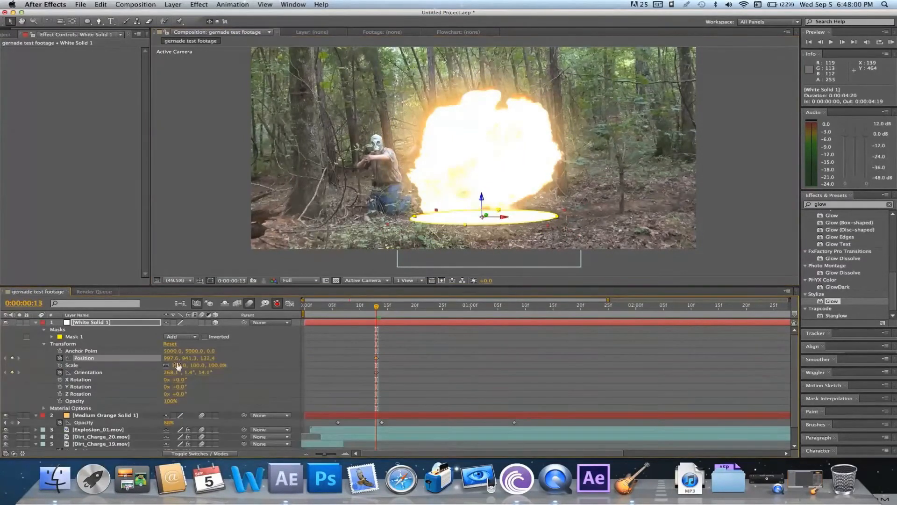
# Reset the white solid's transform, then lay it flat at the explosion's base with X Rotation -92° and Position 960, 812, 0
pyautogui.click(170, 343)
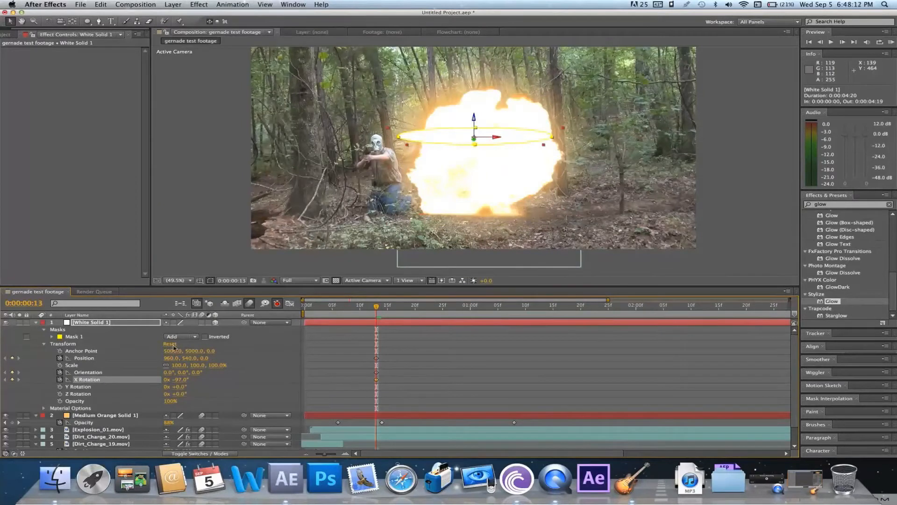
pyautogui.moveTo(177, 380); pyautogui.dragTo(180, 385)
pyautogui.moveTo(182, 380); pyautogui.dragTo(180, 380)
pyautogui.click(467, 403)
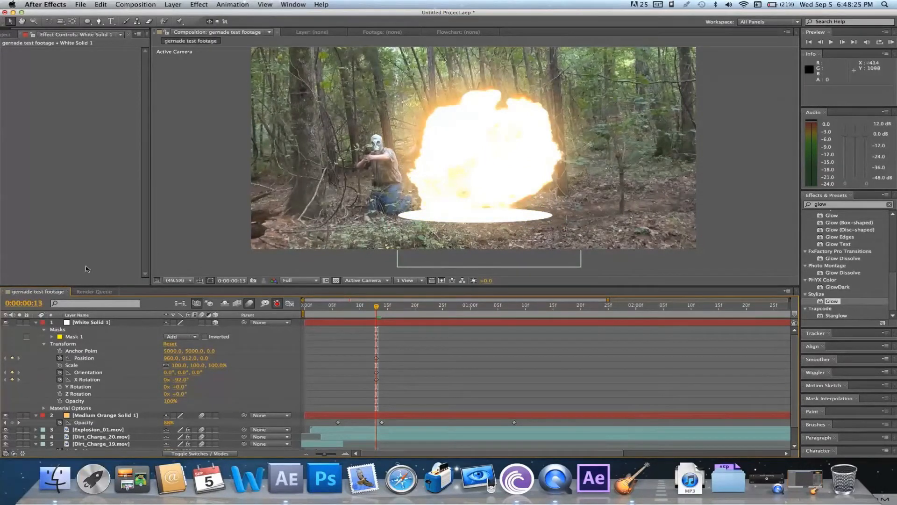
pyautogui.click(35, 322)
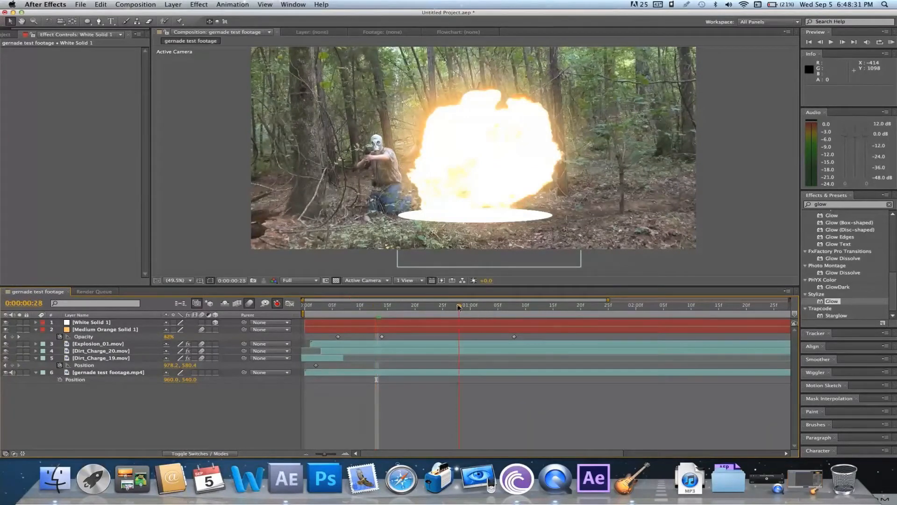
# Scrub between frames 8 and 28 to examine how the explosion grows relative to the white disc
pyautogui.click(458, 307)
pyautogui.click(430, 311)
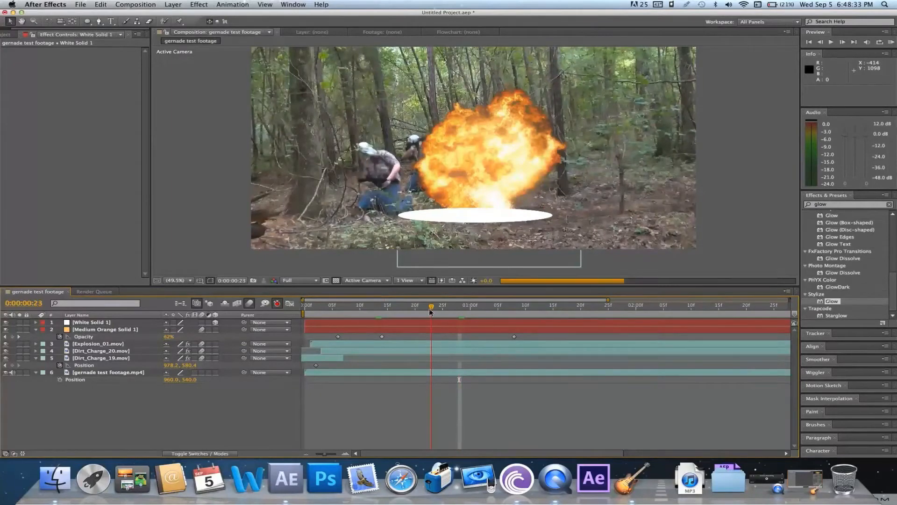
pyautogui.click(393, 308)
pyautogui.click(416, 307)
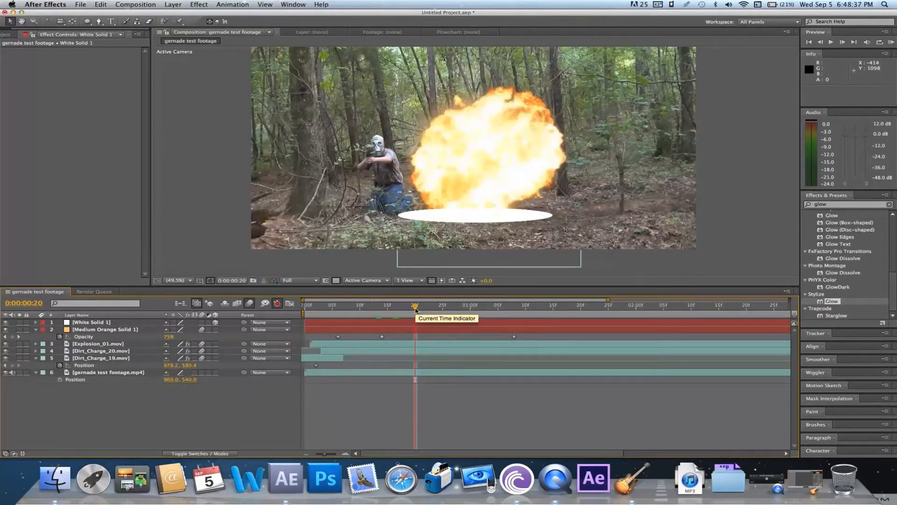
pyautogui.click(388, 309)
pyautogui.click(371, 309)
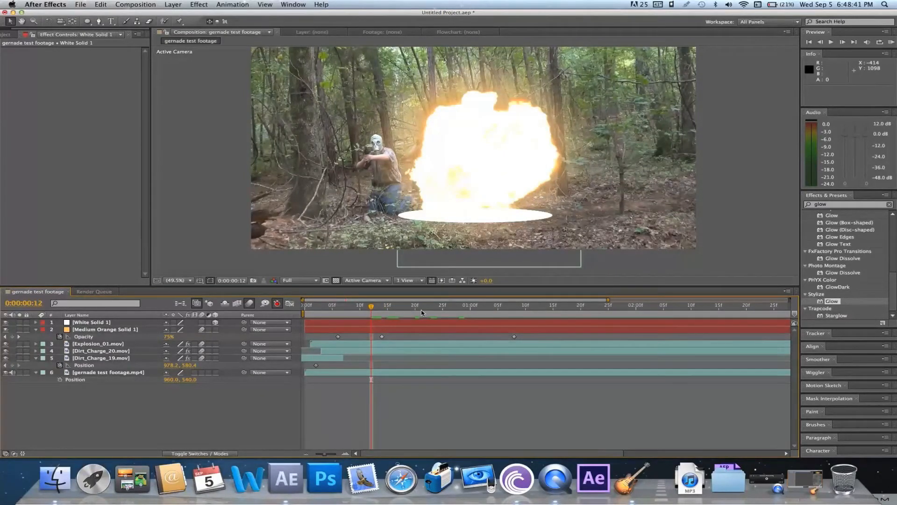
pyautogui.click(347, 312)
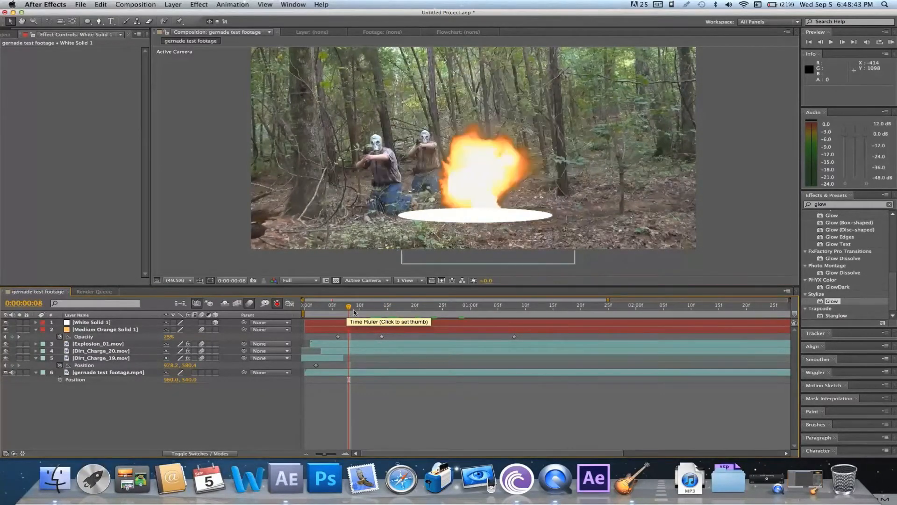
pyautogui.click(369, 311)
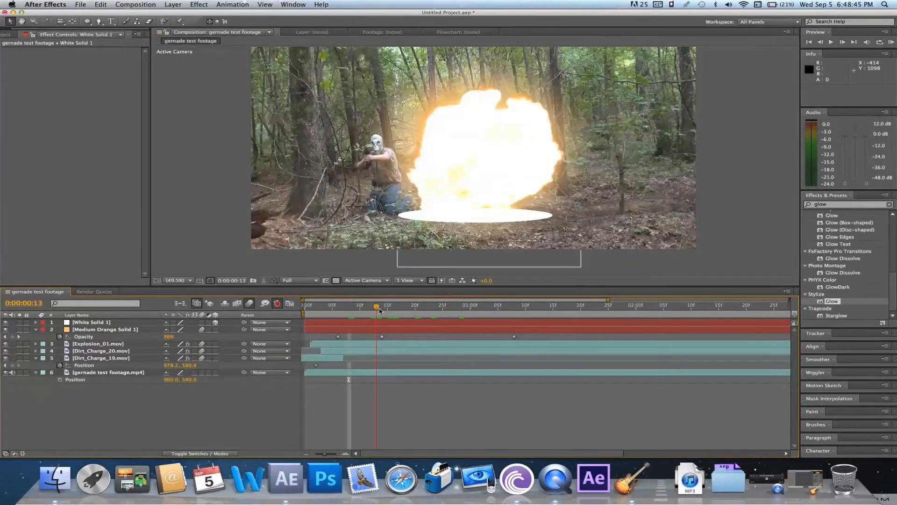
pyautogui.click(355, 312)
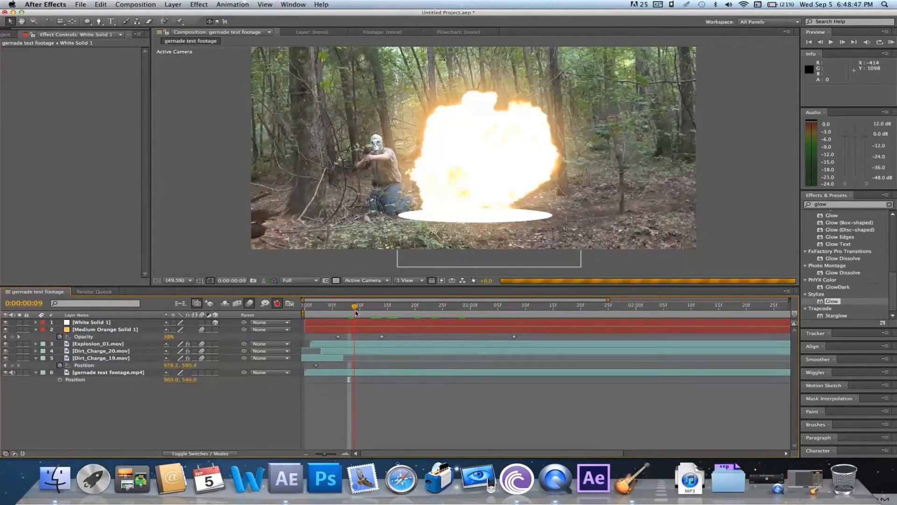
# At frame 12, keyframe the white solid's Scale at 360%
pyautogui.moveTo(356, 312); pyautogui.dragTo(371, 311)
pyautogui.click(363, 326)
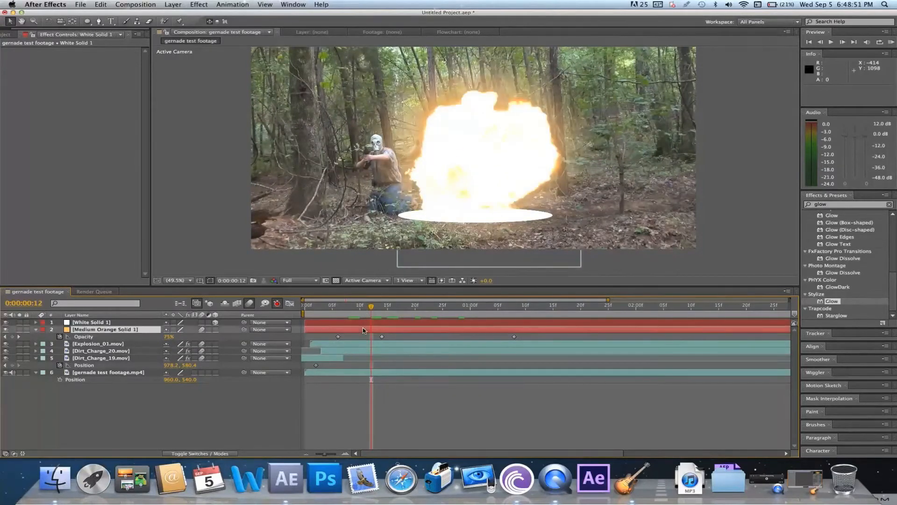
pyautogui.click(362, 323)
pyautogui.press('s')
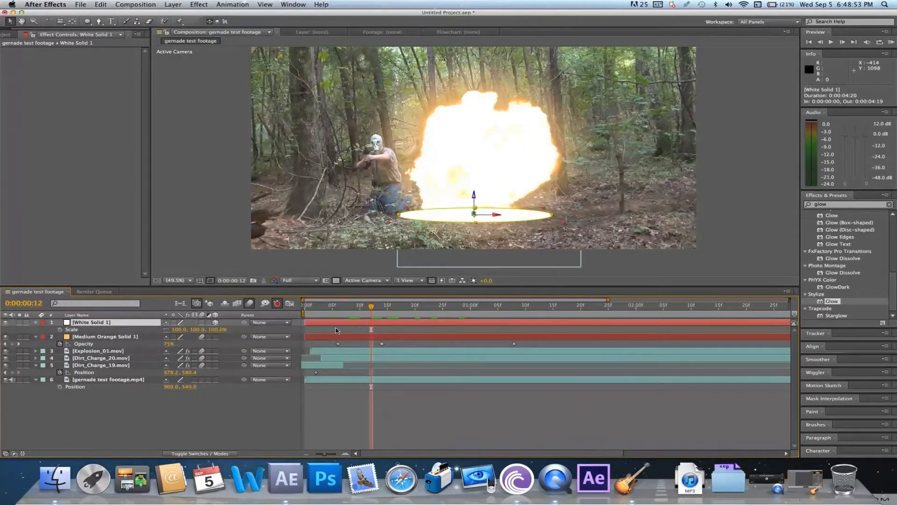
pyautogui.moveTo(177, 329); pyautogui.dragTo(299, 330)
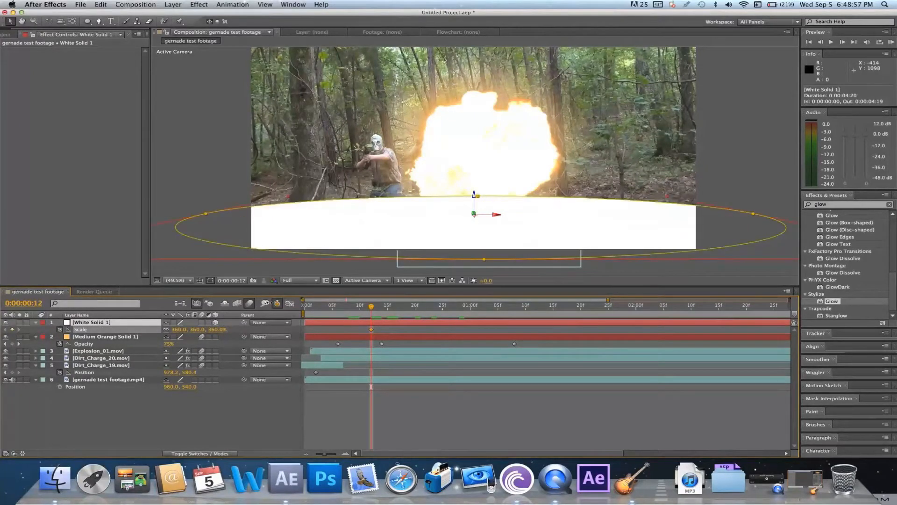
# At frame 2, keyframe the white solid's Scale at 0%
pyautogui.click(317, 306)
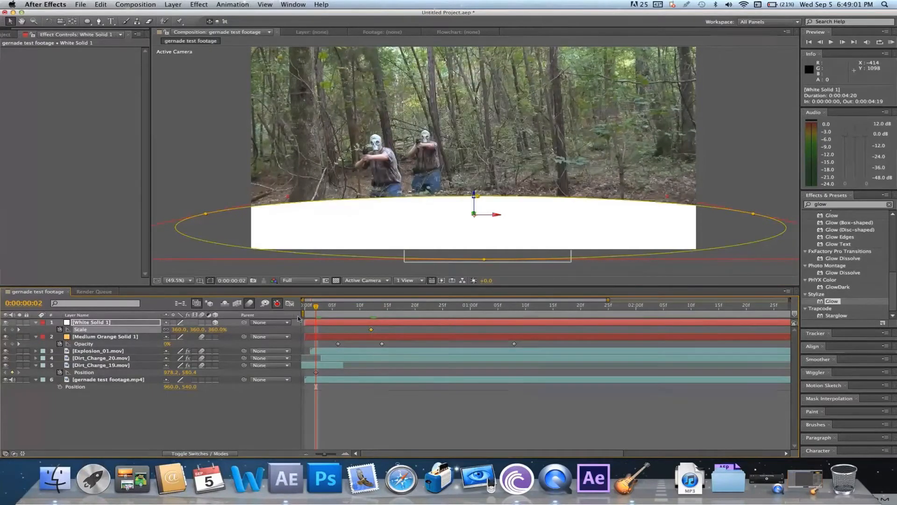
pyautogui.click(178, 330)
pyautogui.write('0')
pyautogui.press('Return')
# Play the animation from frame 5 to frame 13 to check how the white disc expands with the explosion
pyautogui.press('pagedown')
pyautogui.press('pagedown')
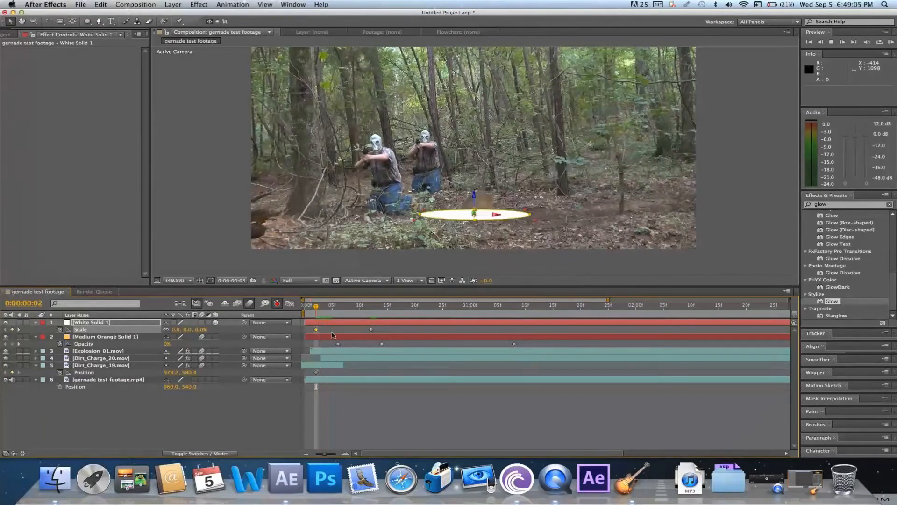
pyautogui.moveTo(510, 215); pyautogui.dragTo(512, 215)
pyautogui.press('pagedown')
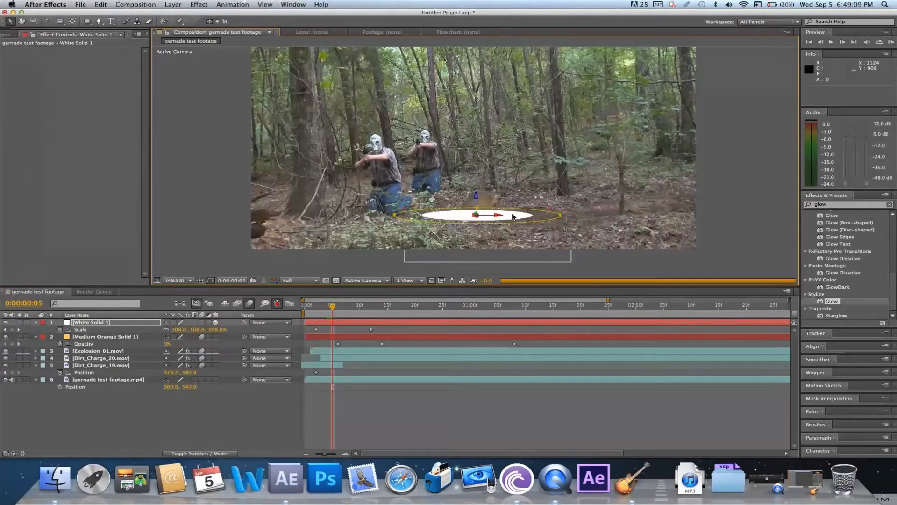
pyautogui.press('space')
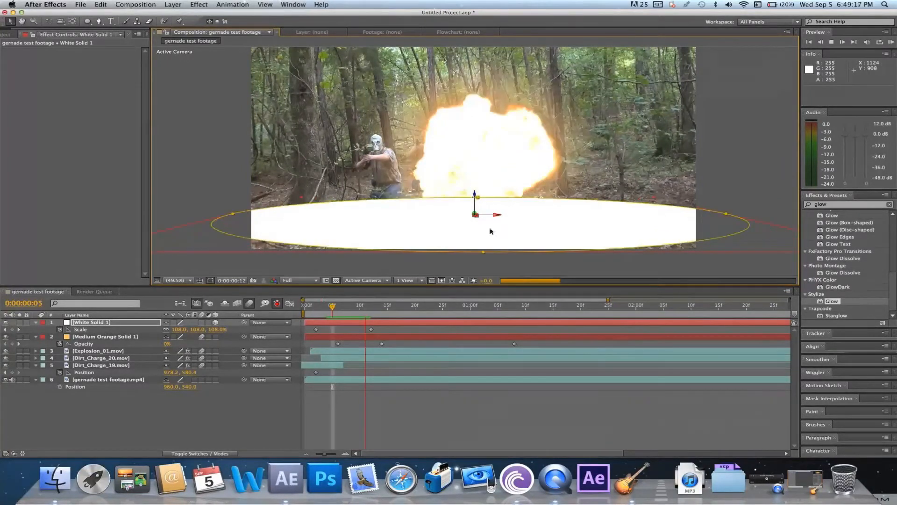
pyautogui.press('space')
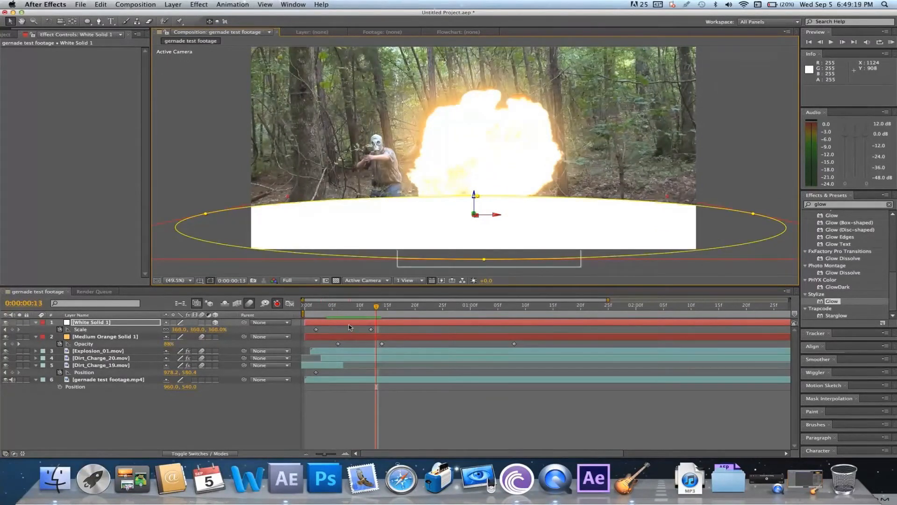
# Feather the white disc's mask by 45 pixels and set the layer's blending mode to Screen
pyautogui.press('f')
pyautogui.moveTo(175, 337); pyautogui.dragTo(197, 337)
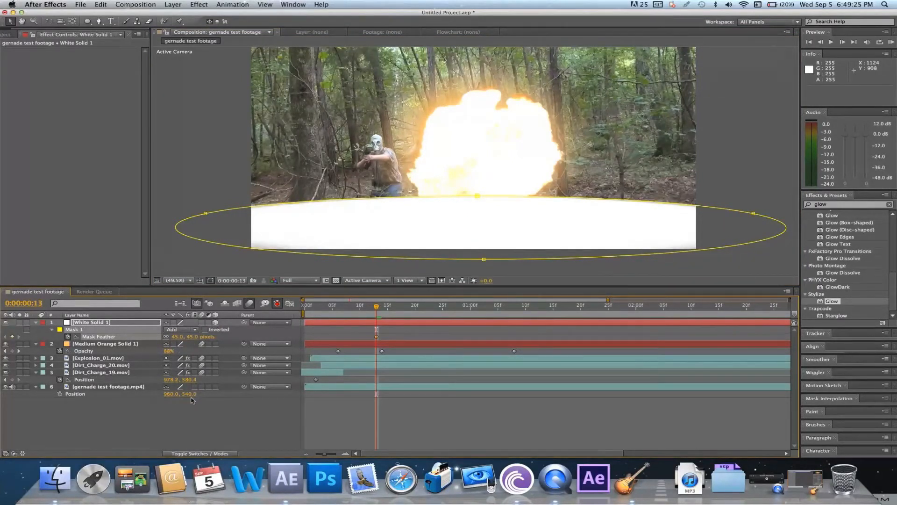
pyautogui.click(208, 452)
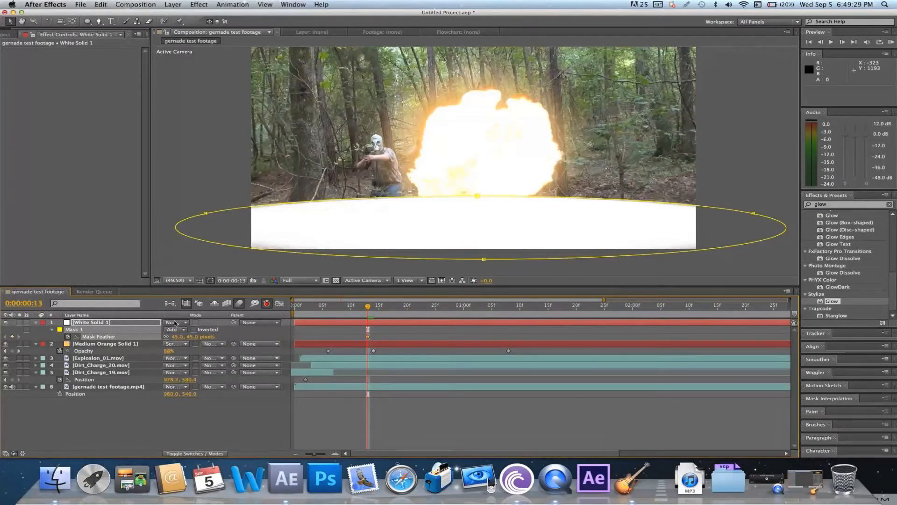
pyautogui.click(178, 323)
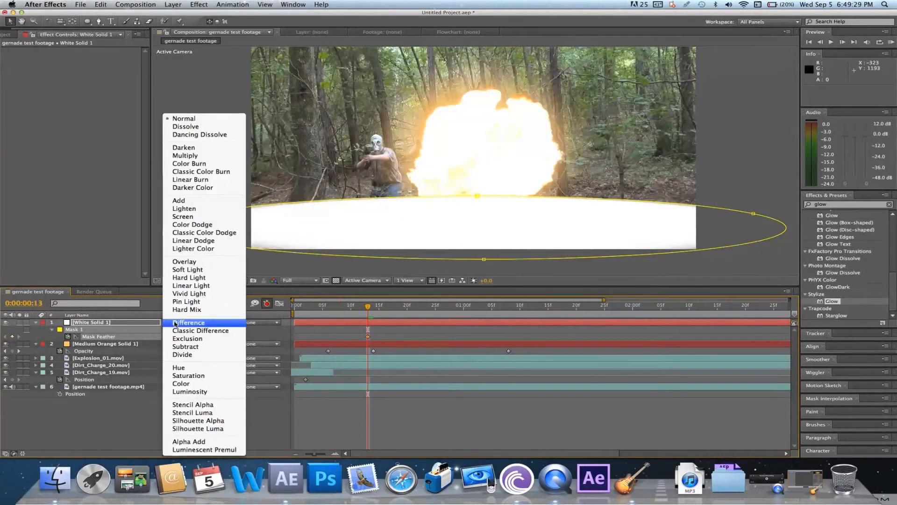
pyautogui.click(195, 217)
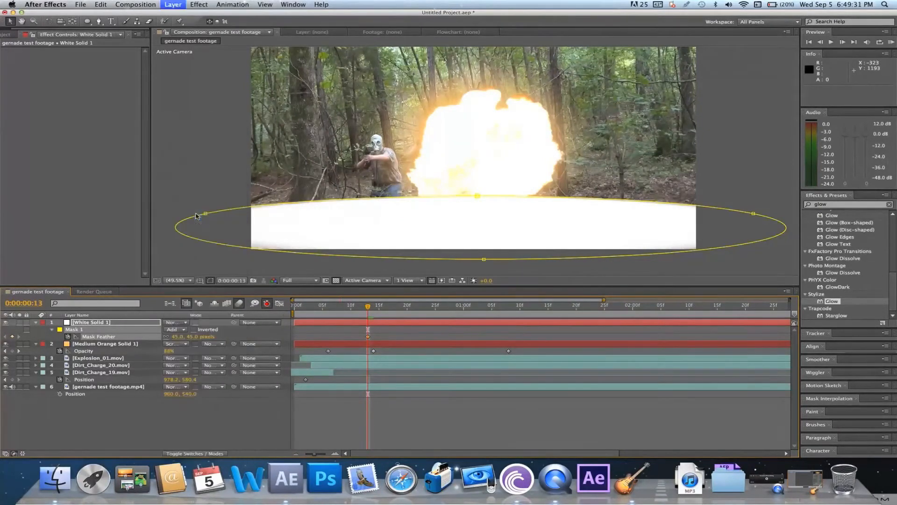
# Lower the white disc layer's Opacity to 12% at frame 13
pyautogui.click(138, 326)
pyautogui.press('t')
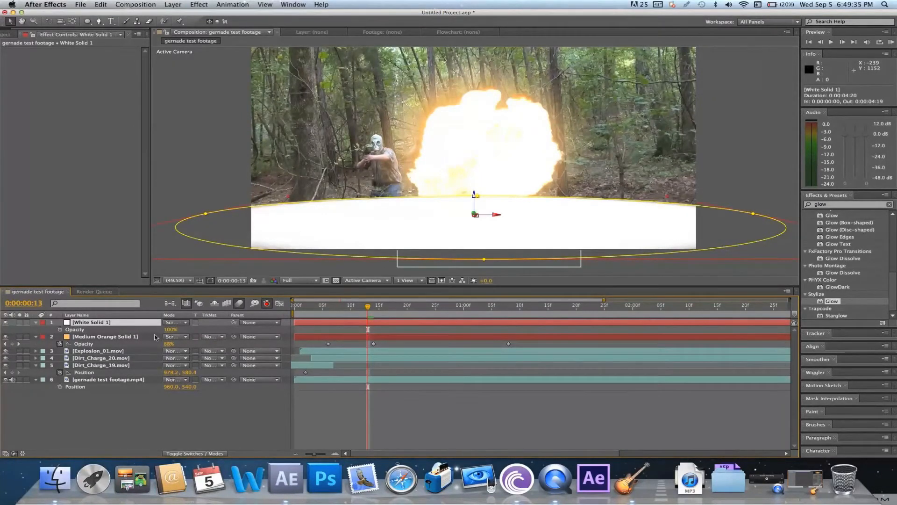
pyautogui.click(168, 328)
pyautogui.click(454, 332)
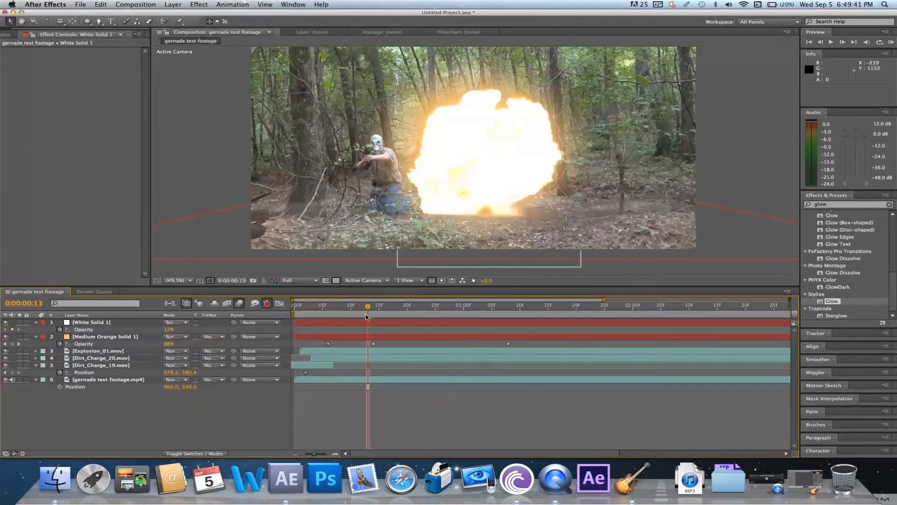
# Create a second full-frame white solid above the disc layer
pyautogui.click(173, 4)
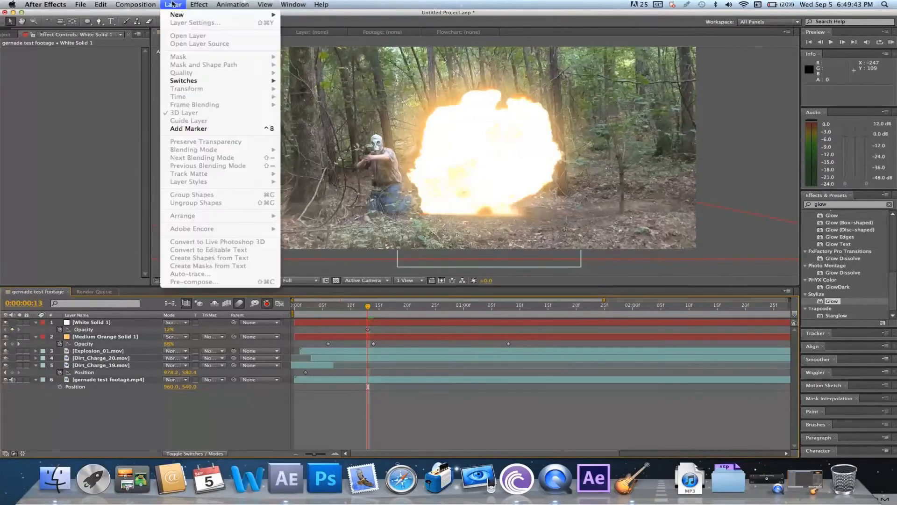
pyautogui.moveTo(177, 15)
pyautogui.click(309, 25)
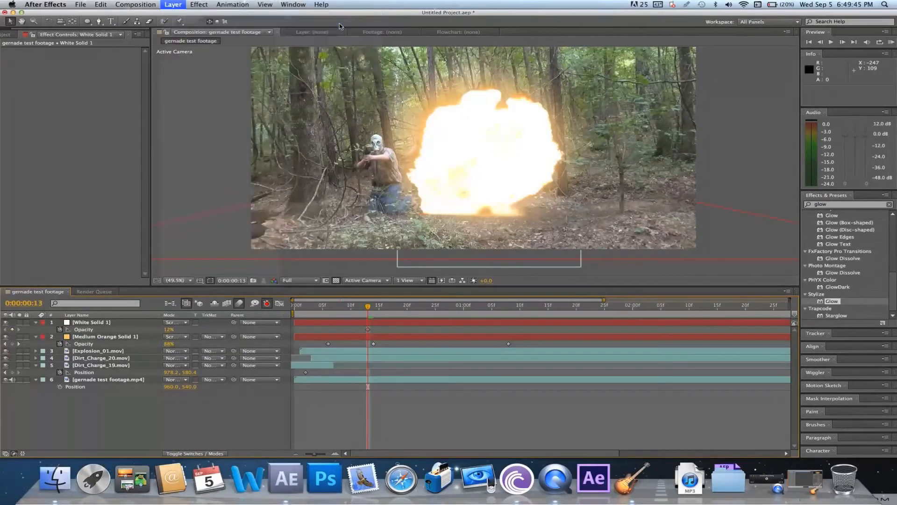
pyautogui.click(526, 356)
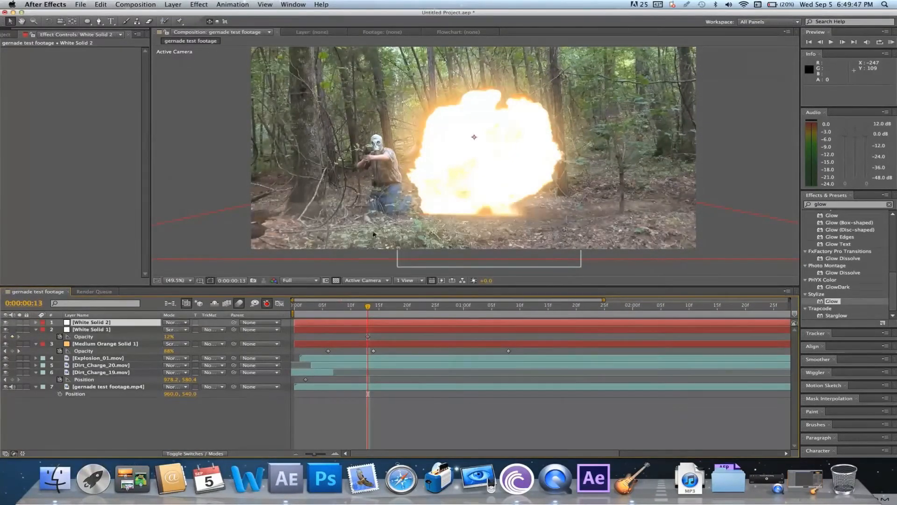
# Draw a rounded-rectangle mask on the new white solid, spanning the full width and covering about the upper 60% of the frame
pyautogui.click(88, 22)
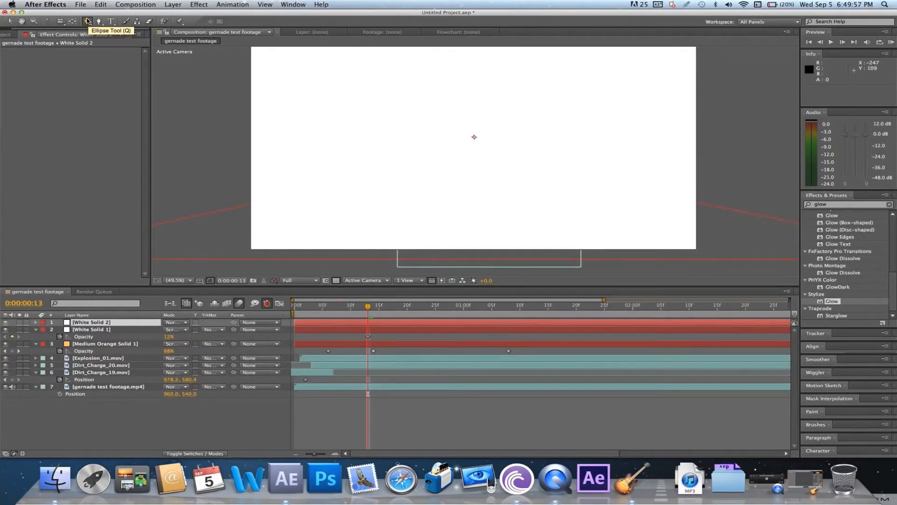
pyautogui.click(87, 22)
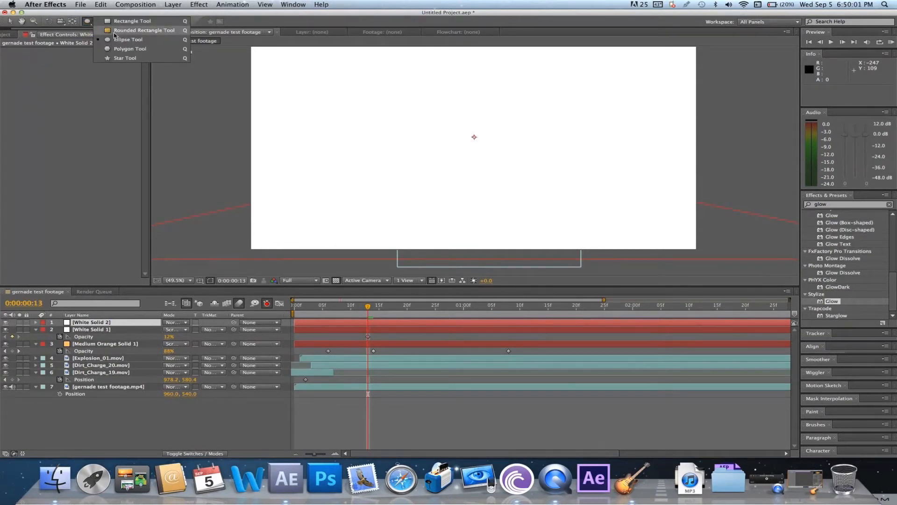
pyautogui.click(114, 33)
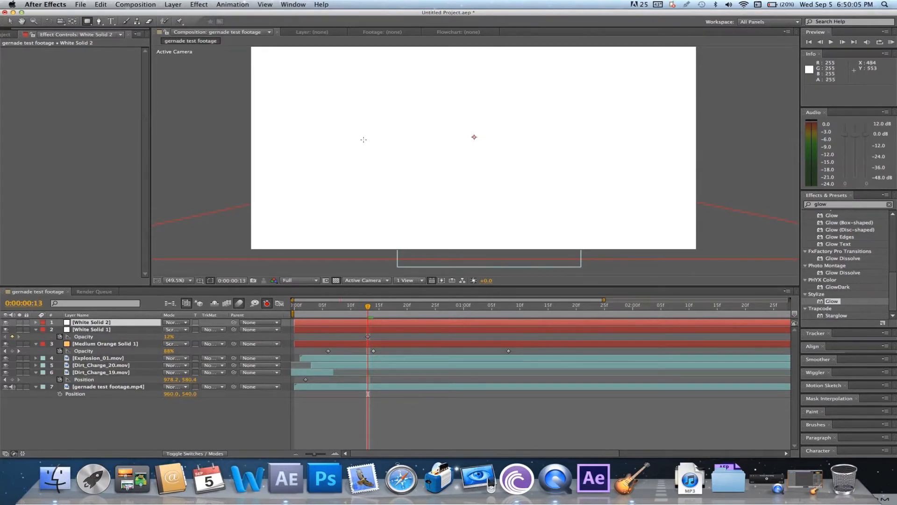
pyautogui.moveTo(260, 73)
pyautogui.mouseDown()
pyautogui.moveTo(238, 47)
pyautogui.moveTo(260, 47)
pyautogui.mouseUp()
pyautogui.moveTo(390, 78); pyautogui.dragTo(711, 165)
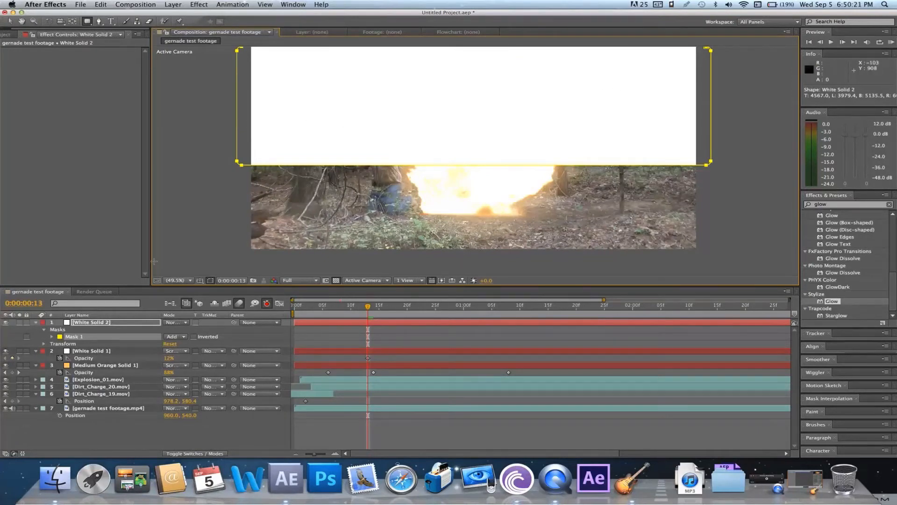
# Rename the White Solid 1 disc layer as Ground Blast Wave
pyautogui.click(107, 323)
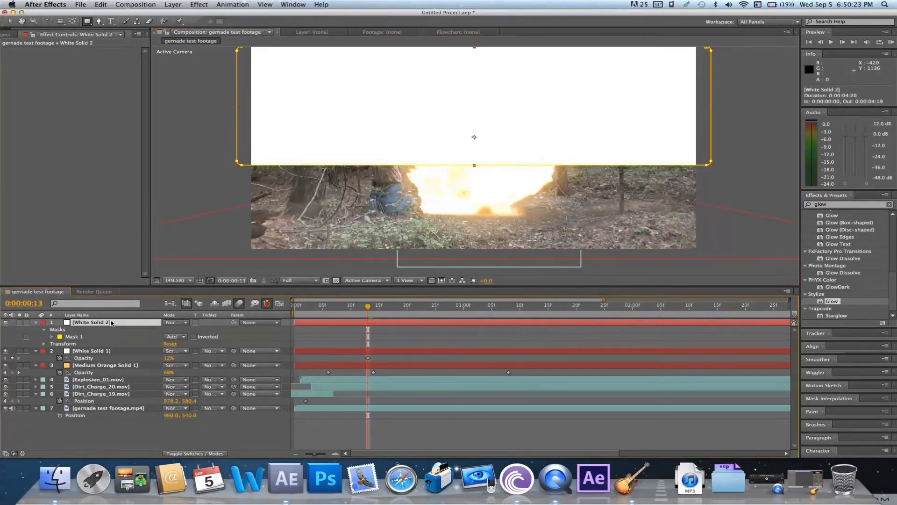
pyautogui.click(113, 352)
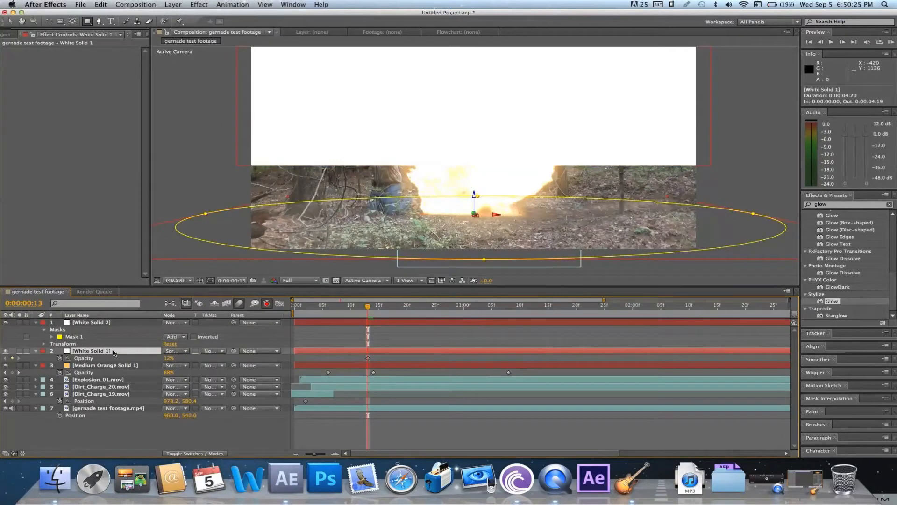
pyautogui.press('Return')
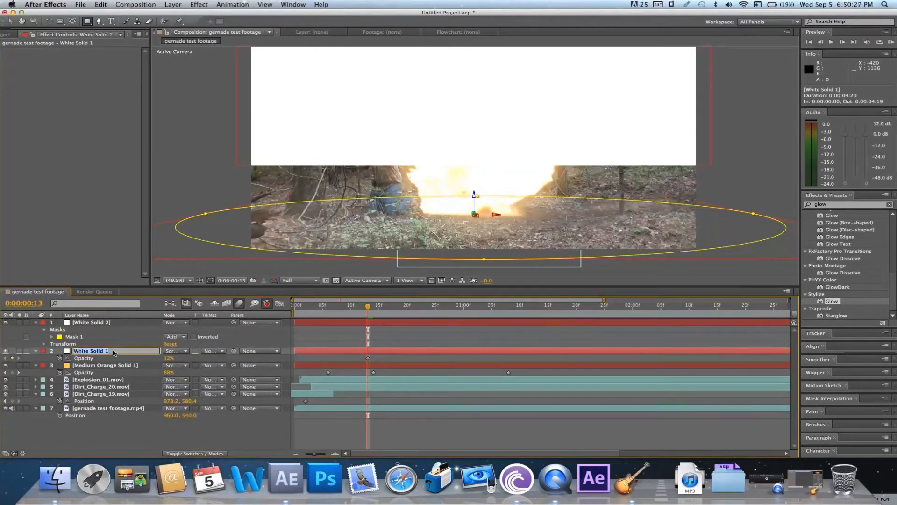
pyautogui.write('Ground Blast Wave')
pyautogui.press('Return')
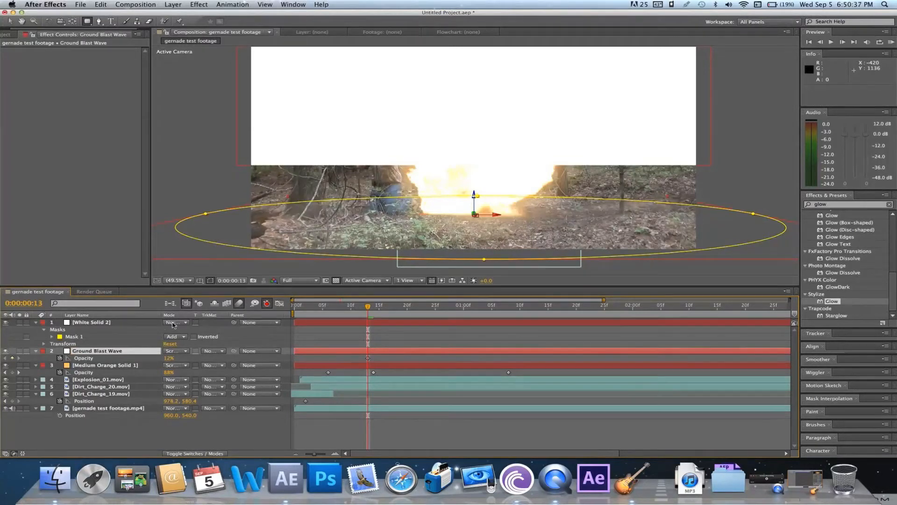
# Set the Ground Blast Wave's track matte to Alpha Inverted Matte "White Solid 2" and check the result between frames 1 and 9
pyautogui.click(218, 353)
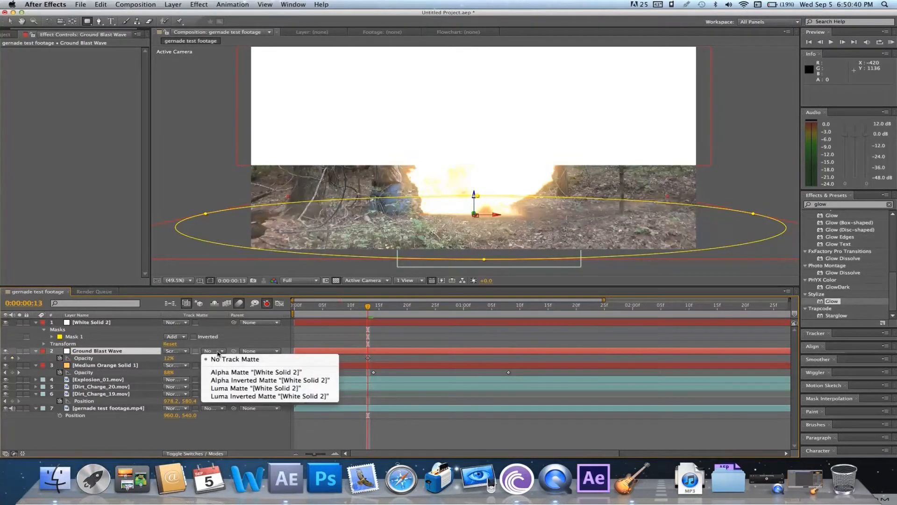
pyautogui.click(229, 382)
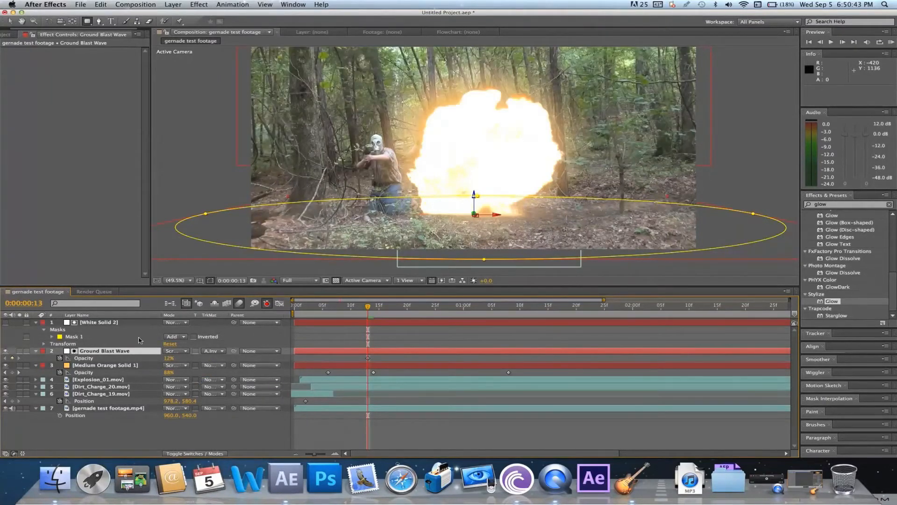
pyautogui.click(9, 21)
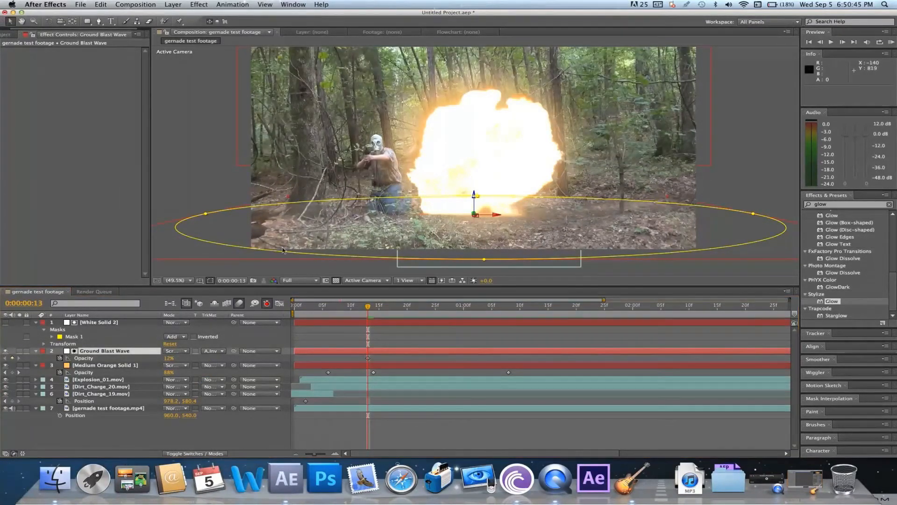
pyautogui.click(390, 344)
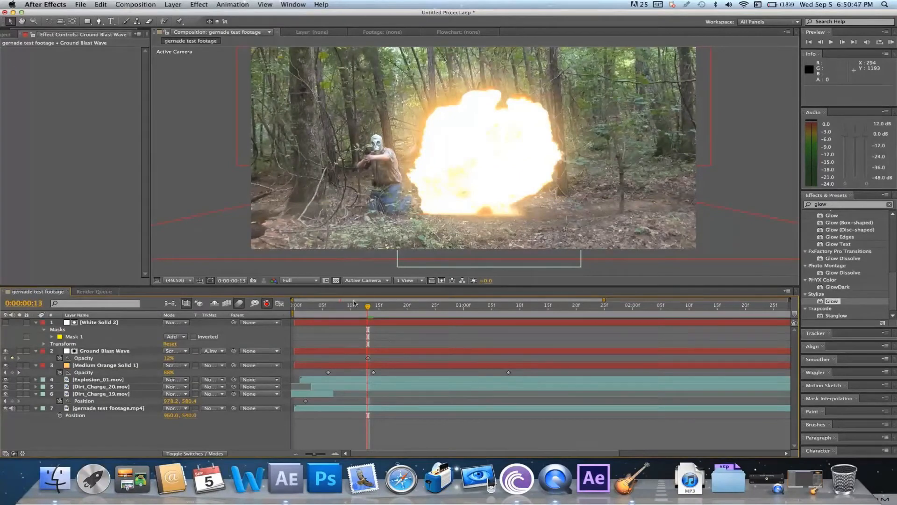
pyautogui.click(301, 313)
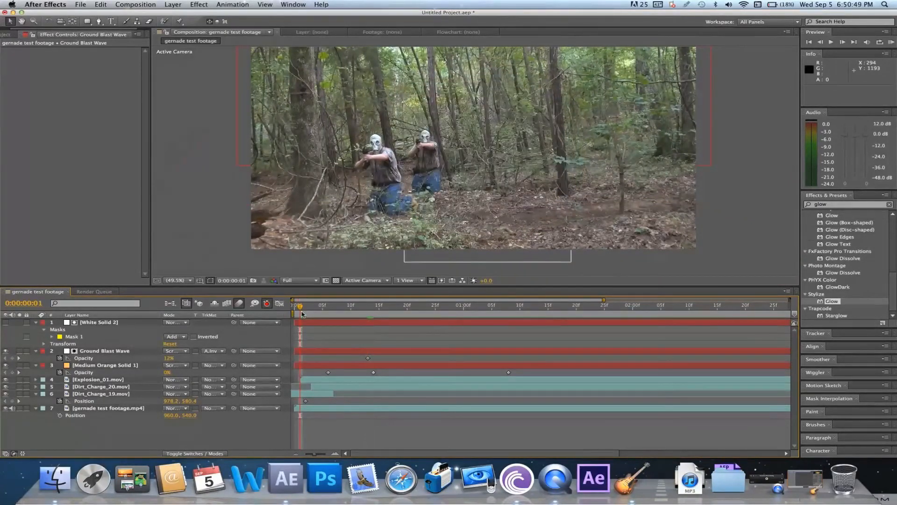
pyautogui.click(326, 314)
pyautogui.click(345, 315)
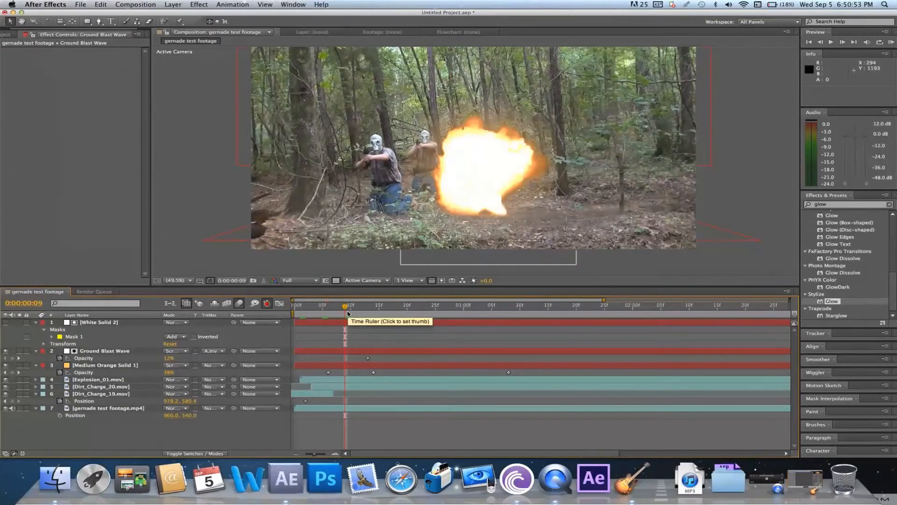
# Move White Solid 2 and Ground Blast Wave together below the explosion and dirt clips, directly above the forest footage
pyautogui.click(116, 322)
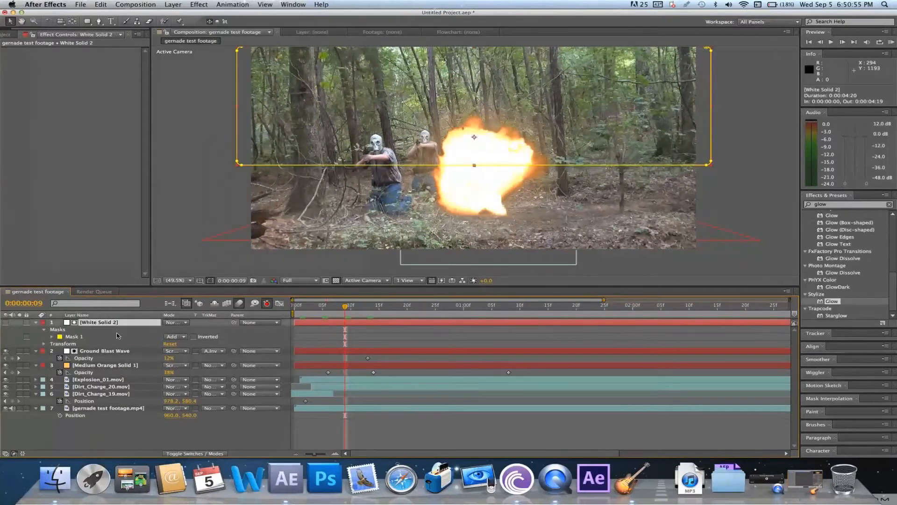
pyautogui.moveTo(117, 353); pyautogui.dragTo(132, 406)
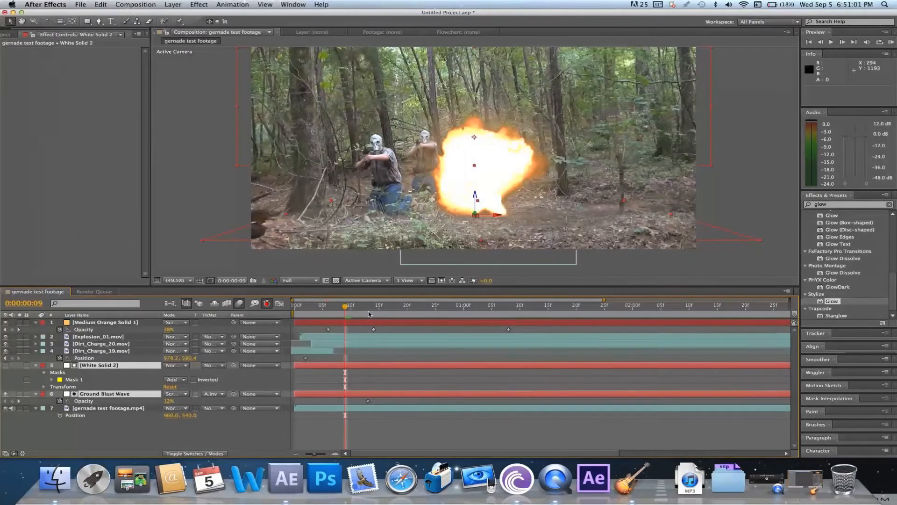
pyautogui.click(335, 376)
# Keyframe the Ground Blast Wave's Opacity to fade to 0% between frames 8 and 12
pyautogui.press('k')
pyautogui.click(379, 395)
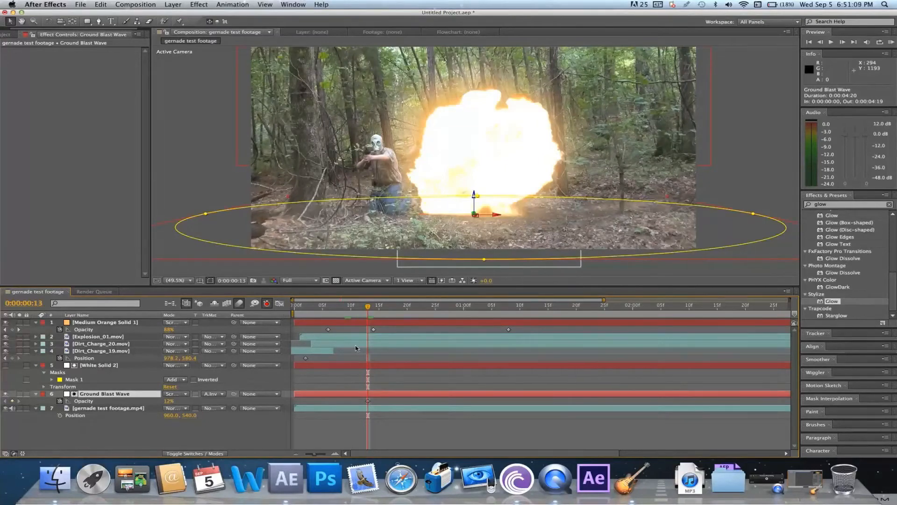
pyautogui.press('t')
pyautogui.press('t')
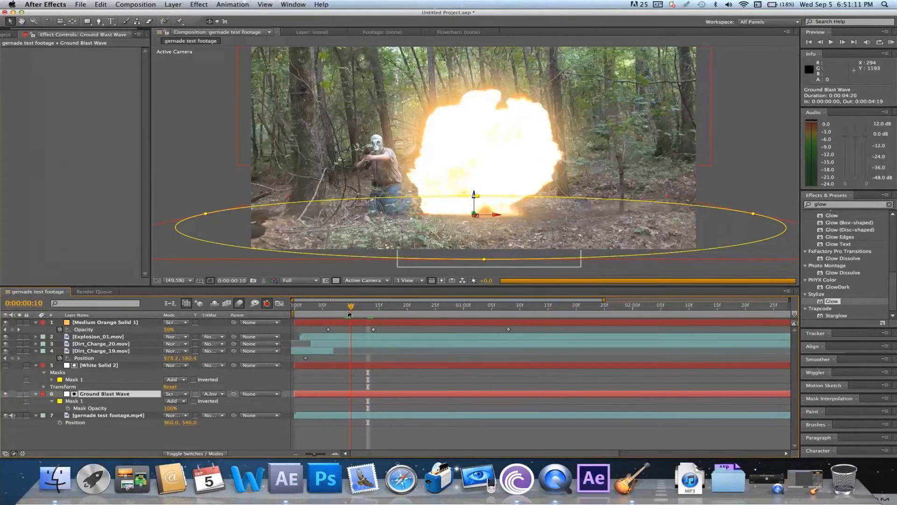
pyautogui.click(348, 313)
pyautogui.press('space')
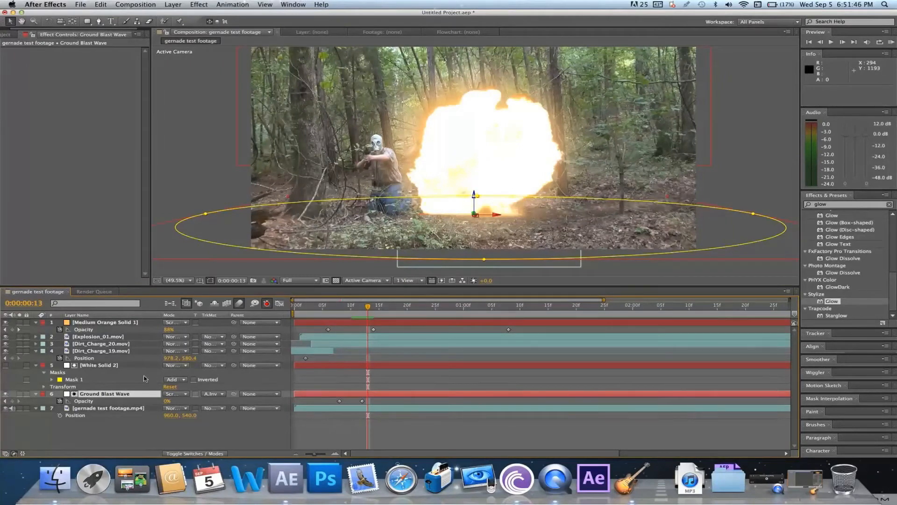
# Duplicate the White Solid 2 matte and Ground Blast Wave layers together
pyautogui.keyDown('shift'); pyautogui.click(122, 366); pyautogui.keyUp('shift')
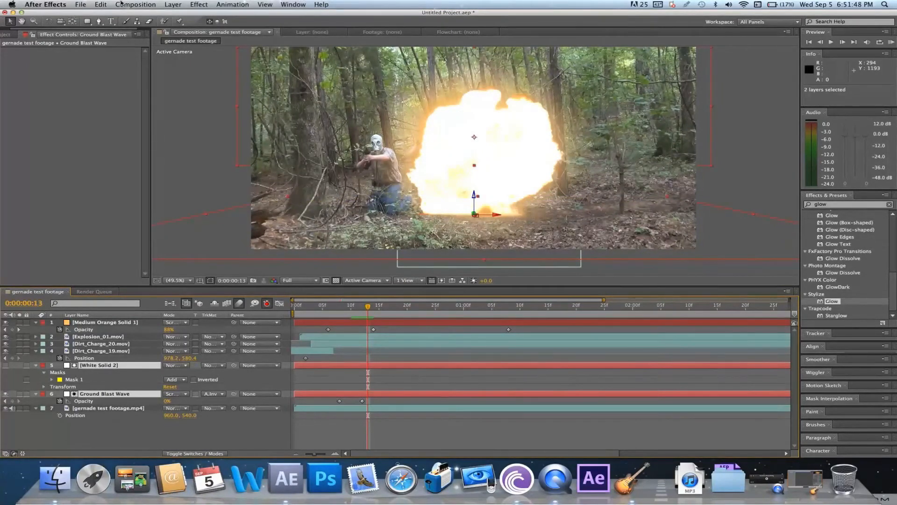
pyautogui.click(101, 5)
pyautogui.click(116, 89)
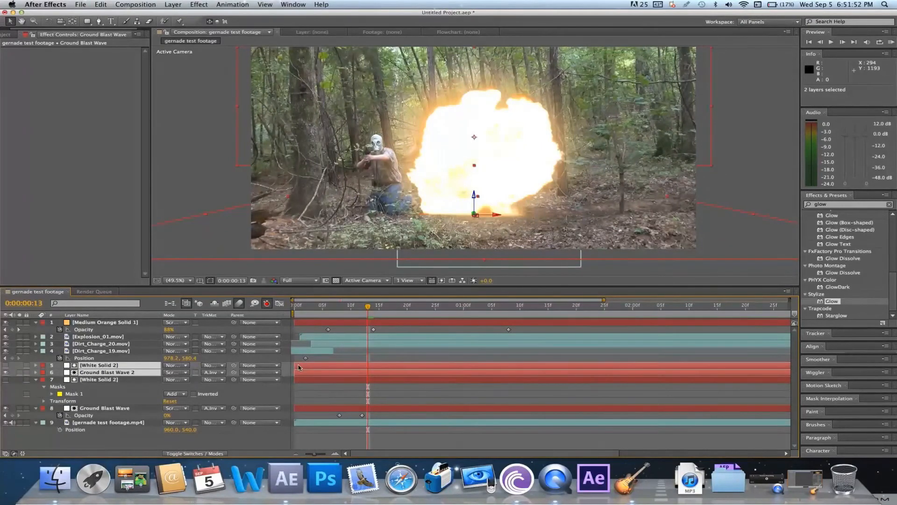
# Shift the duplicated White Solid 2 and Ground Blast Wave 2 layers to start at frame 2 and preview the timing
pyautogui.moveTo(303, 369); pyautogui.dragTo(312, 370)
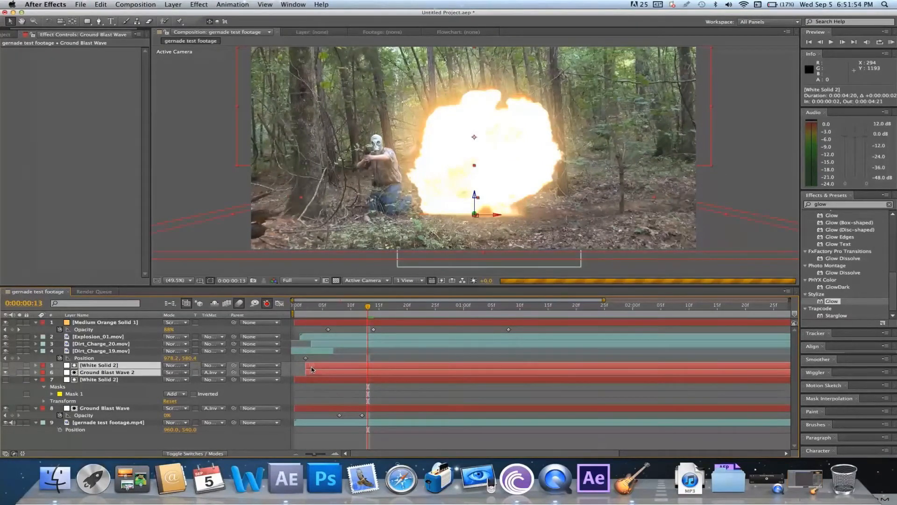
pyautogui.click(299, 306)
pyautogui.click(343, 359)
pyautogui.press('space')
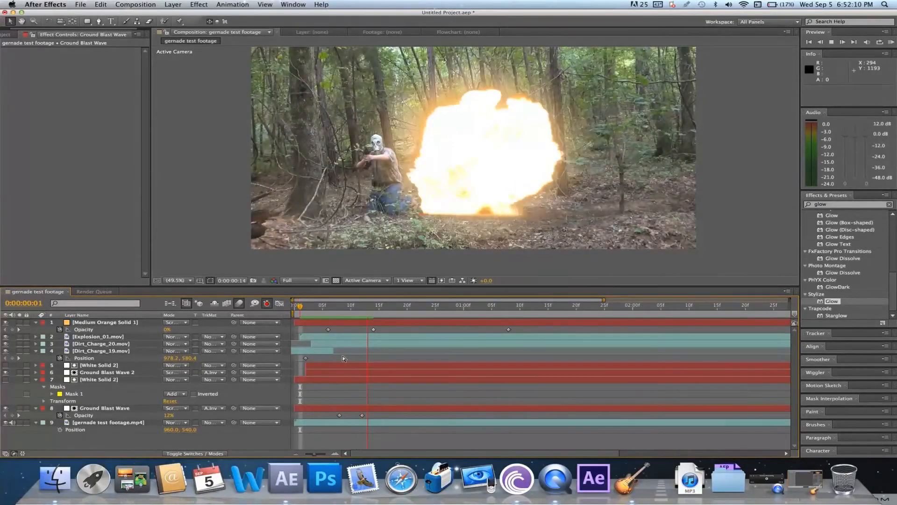
# Reveal Ground Blast Wave 2's Opacity keyframes and move the final fade-out keyframe to about frame 17
pyautogui.click(340, 372)
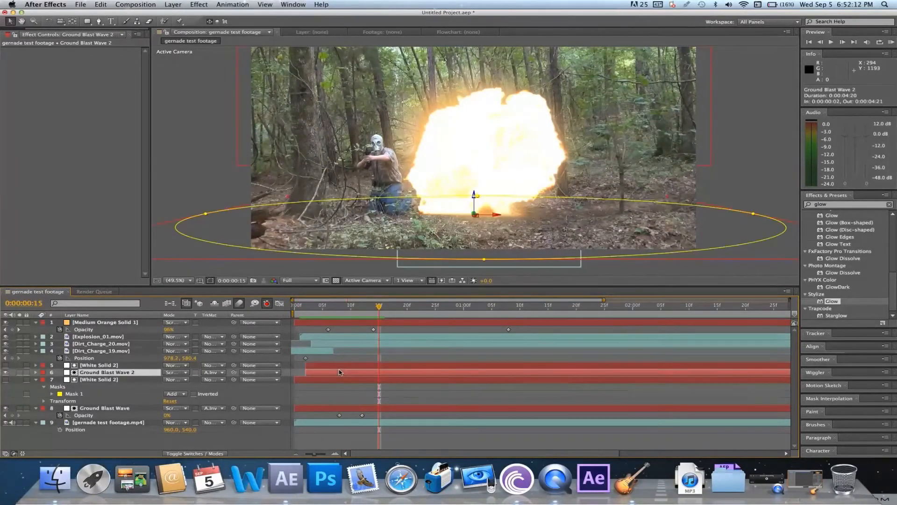
pyautogui.press('t')
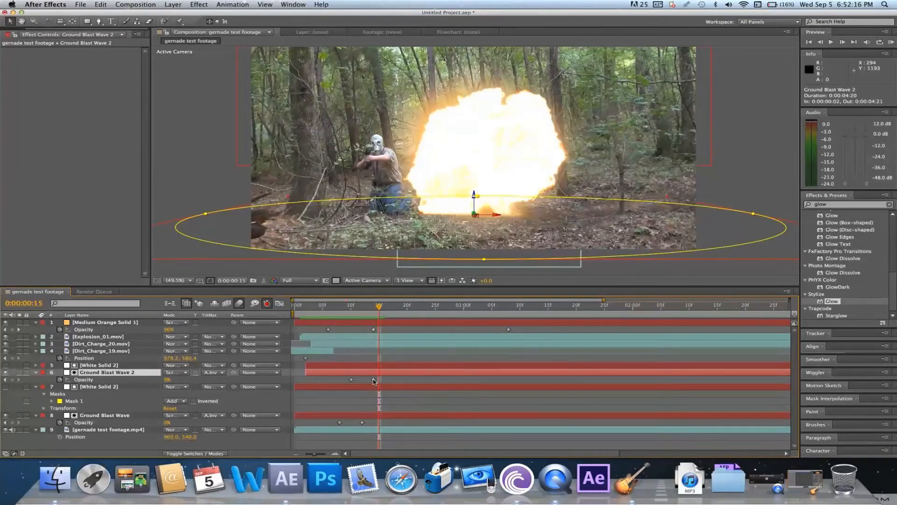
pyautogui.moveTo(373, 379); pyautogui.dragTo(390, 379)
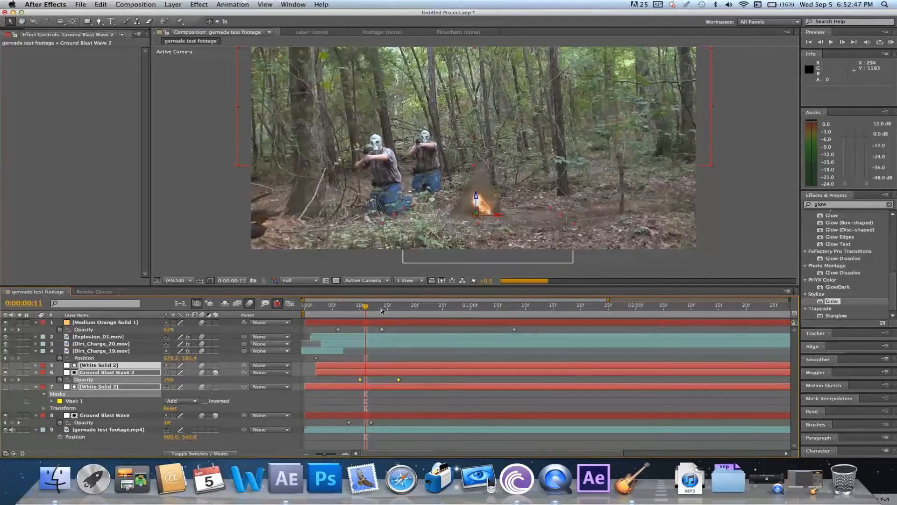
pyautogui.click(398, 332)
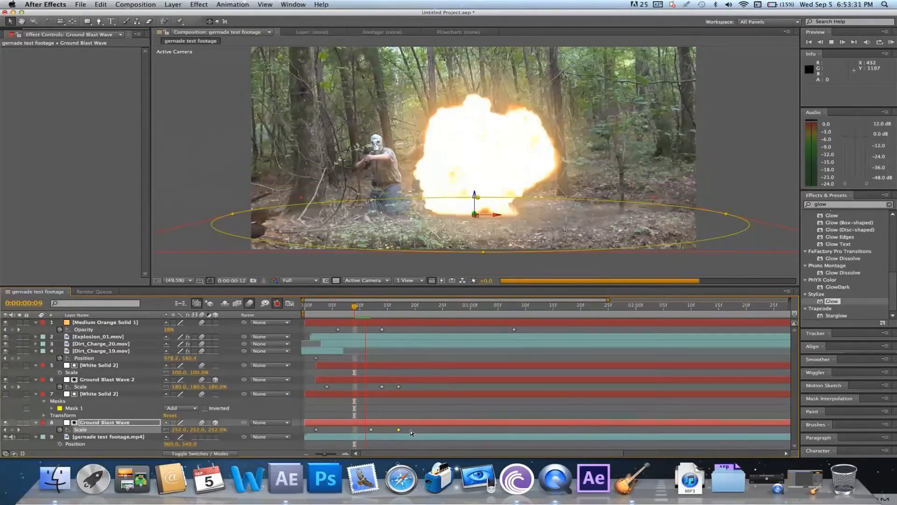
# Apply Easy Ease to all Scale keyframes of Ground Blast Wave and Ground Blast Wave 2
pyautogui.rightClick(322, 430)
pyautogui.press('super+z')
pyautogui.rightClick(367, 429)
pyautogui.moveTo(412, 449)
pyautogui.click(505, 402)
pyautogui.click(398, 388)
pyautogui.moveTo(404, 389); pyautogui.dragTo(321, 385)
pyautogui.rightClick(327, 386)
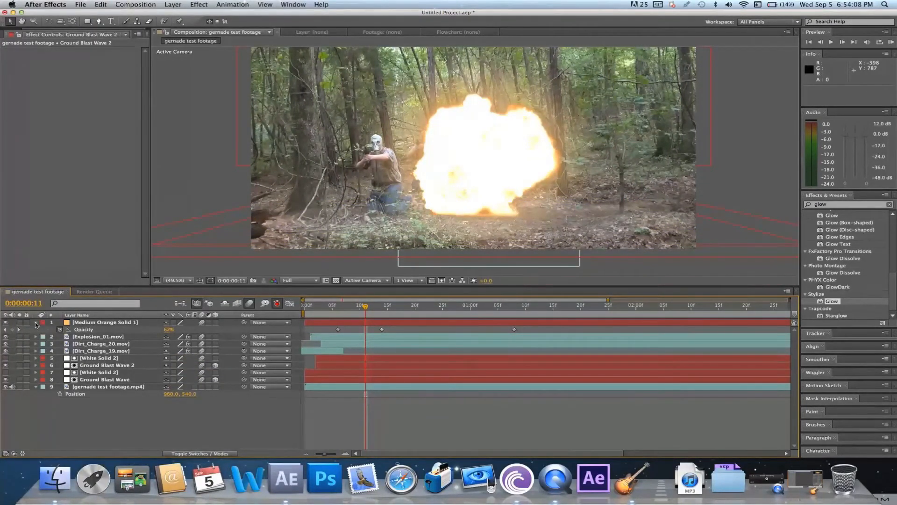
# Collapse the layer properties and create a new 10000 x 10000 px white solid named White Solid 3
pyautogui.click(35, 322)
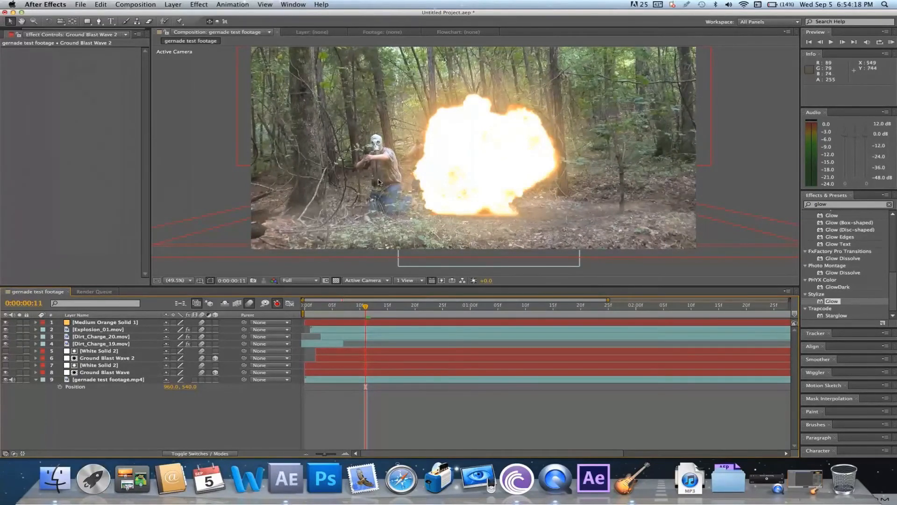
pyautogui.click(173, 4)
pyautogui.moveTo(187, 14)
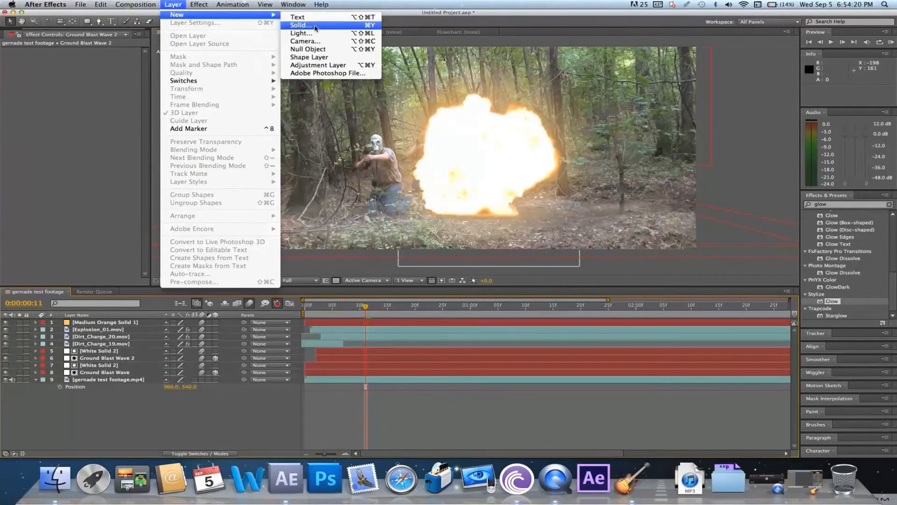
pyautogui.click(315, 26)
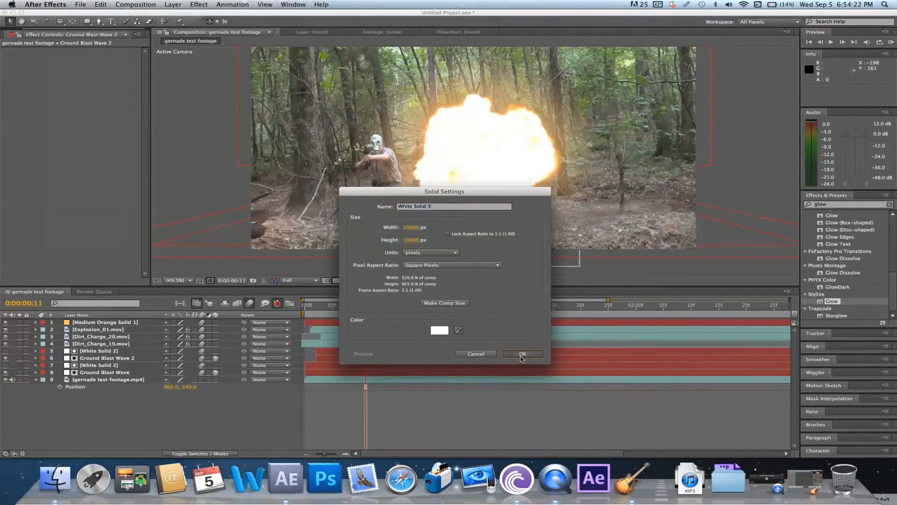
pyautogui.click(521, 355)
# Search the effects for "frac" and apply Fractal Noise to White Solid 3
pyautogui.click(864, 206)
pyautogui.click(856, 205)
pyautogui.write('frac')
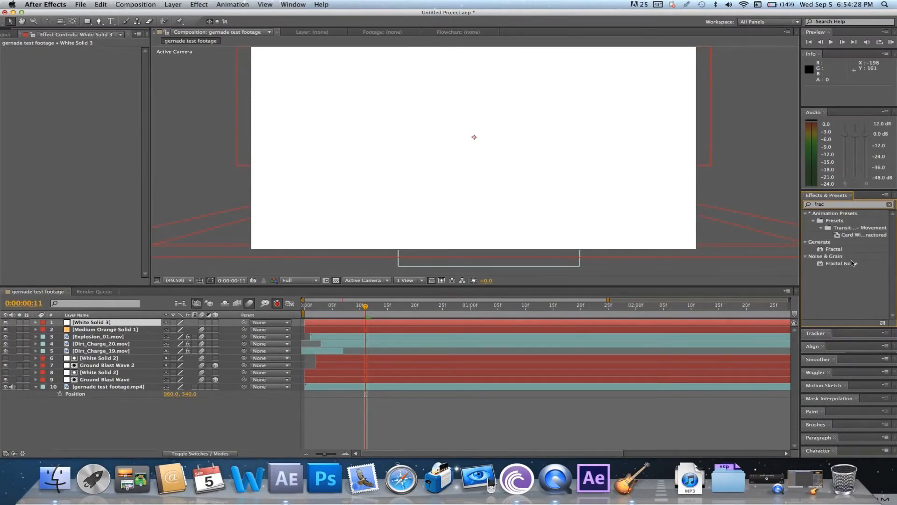
pyautogui.click(852, 265)
pyautogui.moveTo(853, 267); pyautogui.dragTo(613, 322)
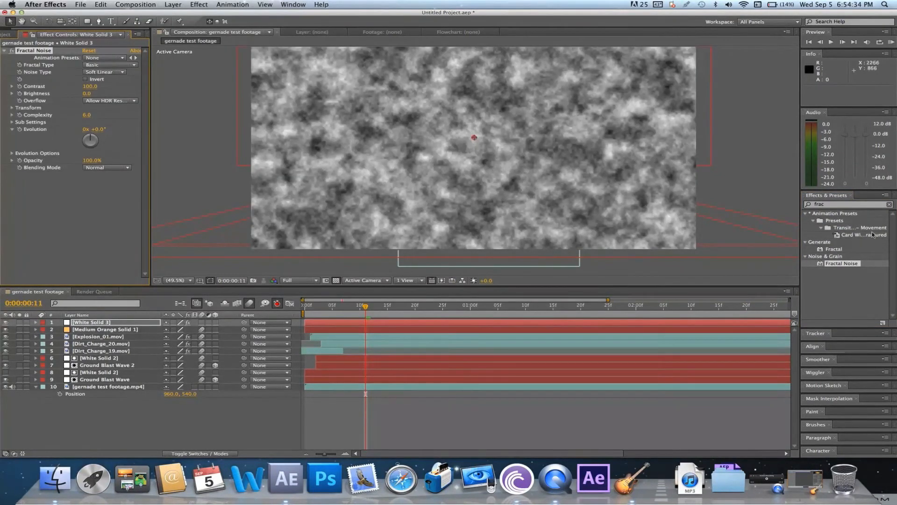
# Search the effects for "cc s" and apply CC Sphere to White Solid 3
pyautogui.click(842, 204)
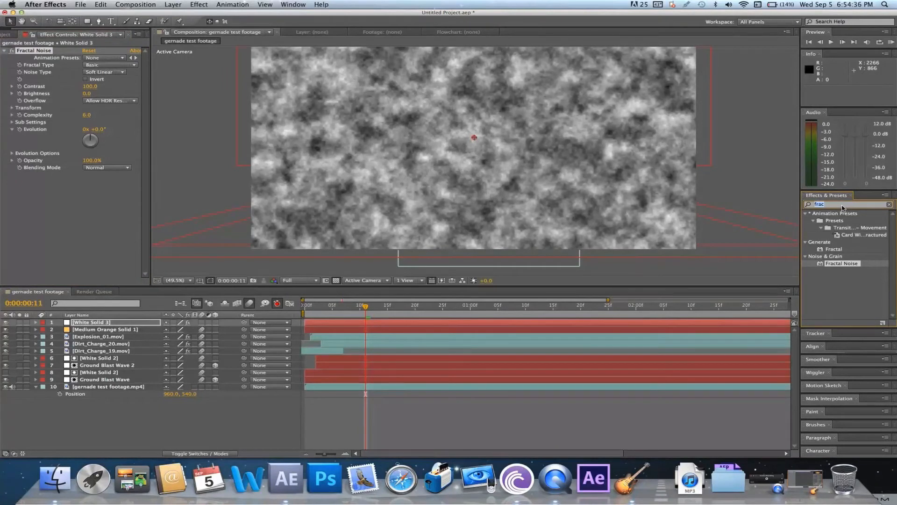
pyautogui.write('cc s')
pyautogui.scroll(-1, 846, 304)
pyautogui.click(852, 266)
pyautogui.moveTo(863, 270); pyautogui.dragTo(595, 326)
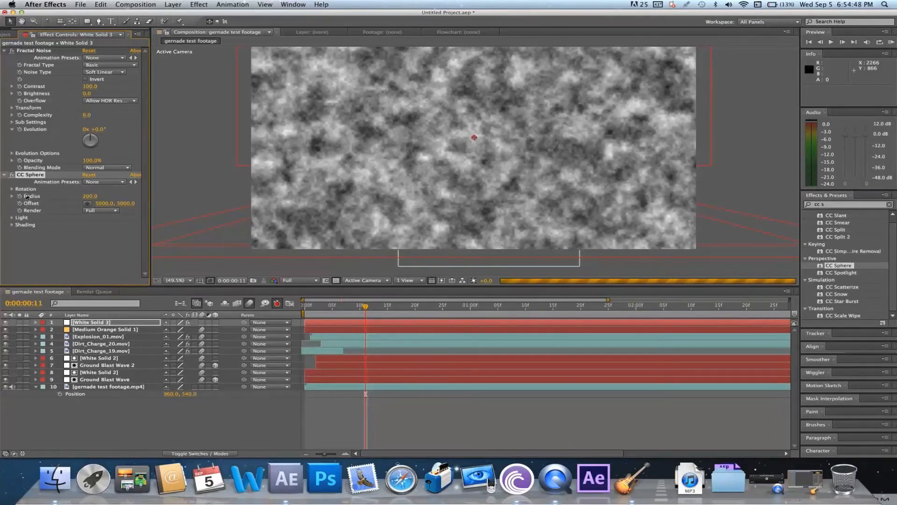
# Examine CC Sphere's Light settings and Fractal Noise's Contrast and Brightness ranges on White Solid 3
pyautogui.click(13, 217)
pyautogui.click(12, 218)
pyautogui.click(12, 218)
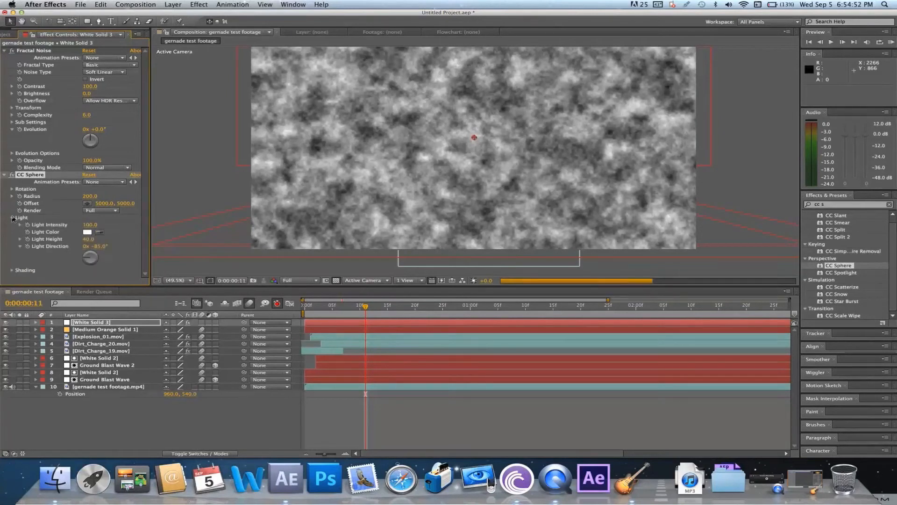
pyautogui.click(11, 272)
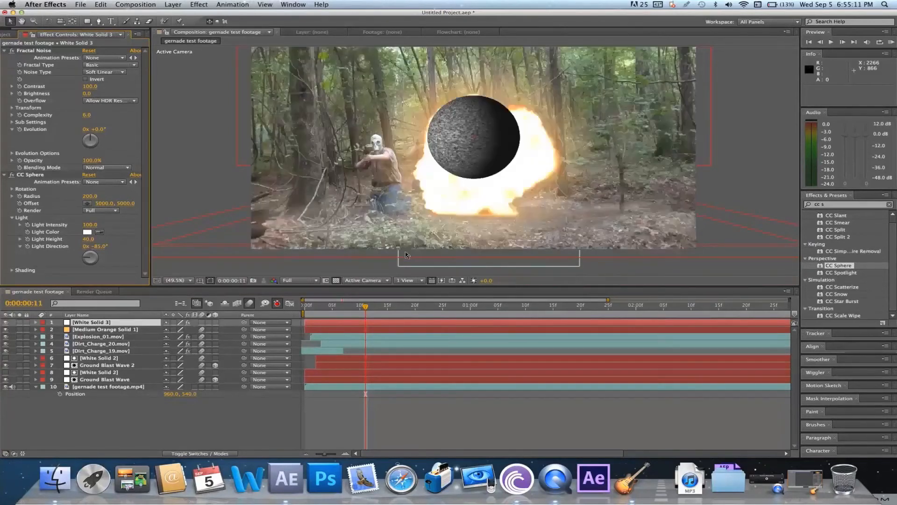
pyautogui.click(11, 86)
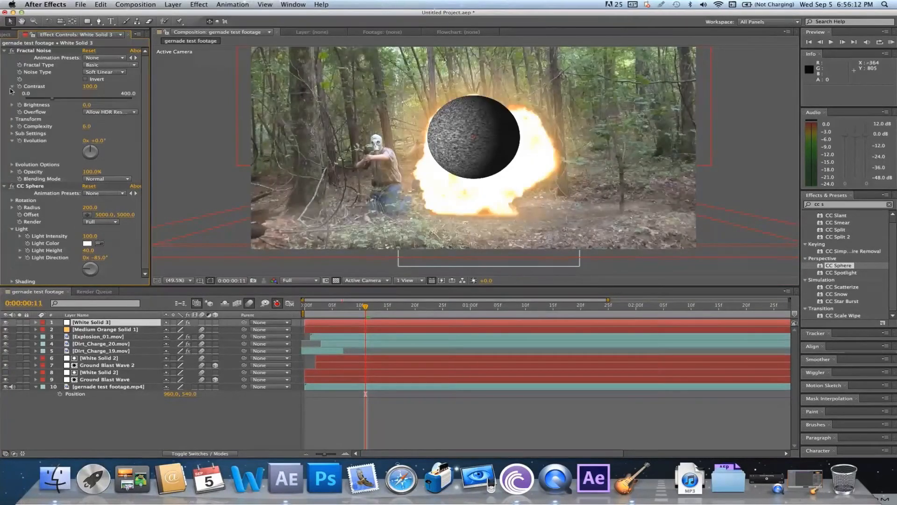
pyautogui.click(11, 105)
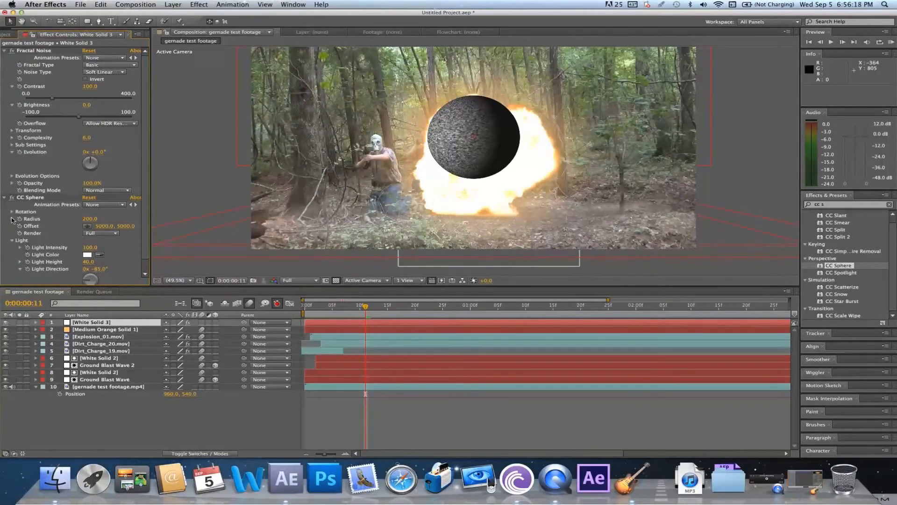
# Set CC Sphere's Metal, Roughness and Specular shading values to 0
pyautogui.scroll(-1, 27, 228)
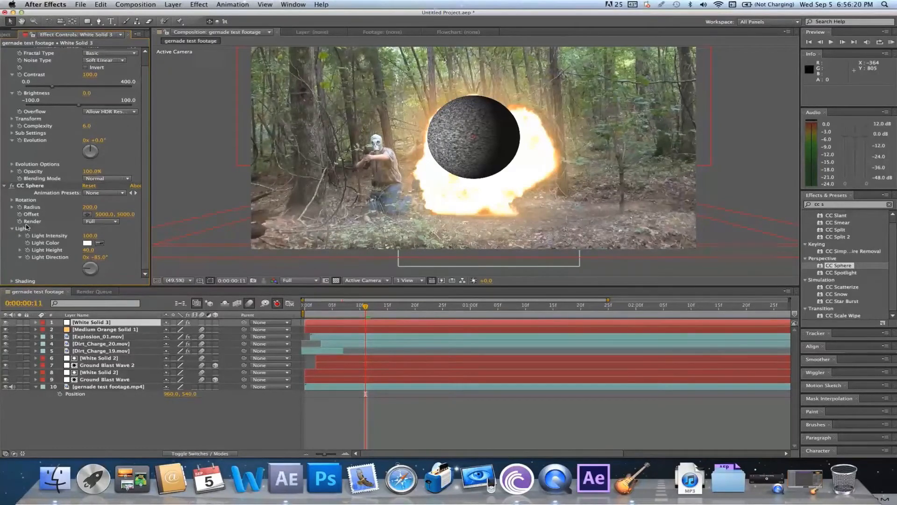
pyautogui.click(13, 281)
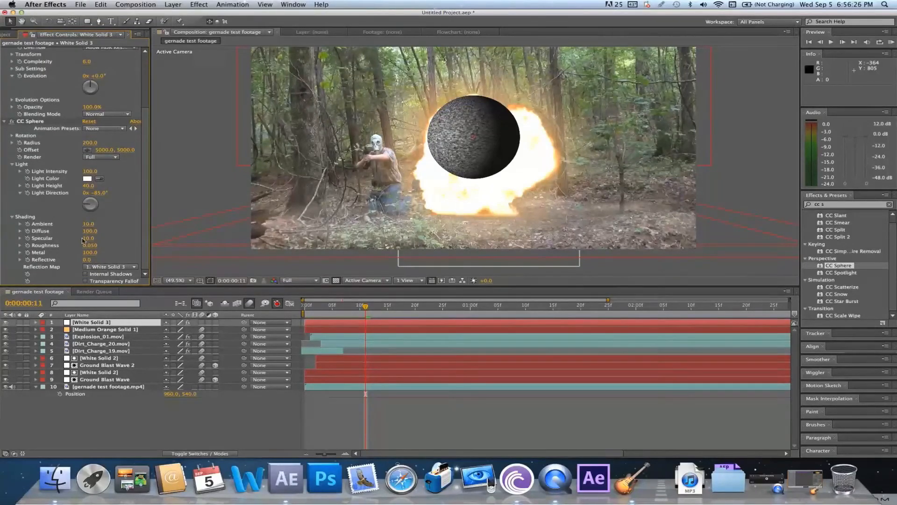
pyautogui.click(90, 252)
pyautogui.write('0')
pyautogui.press('Return')
pyautogui.click(91, 246)
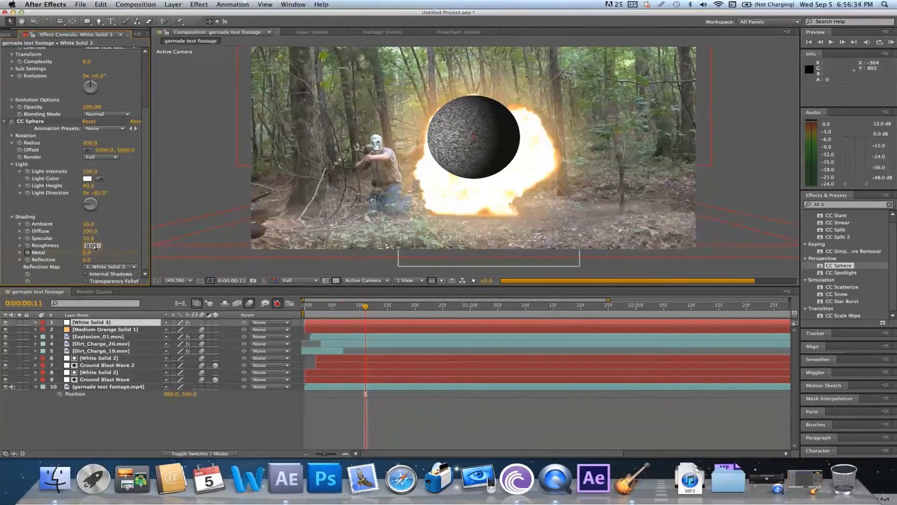
pyautogui.write('0')
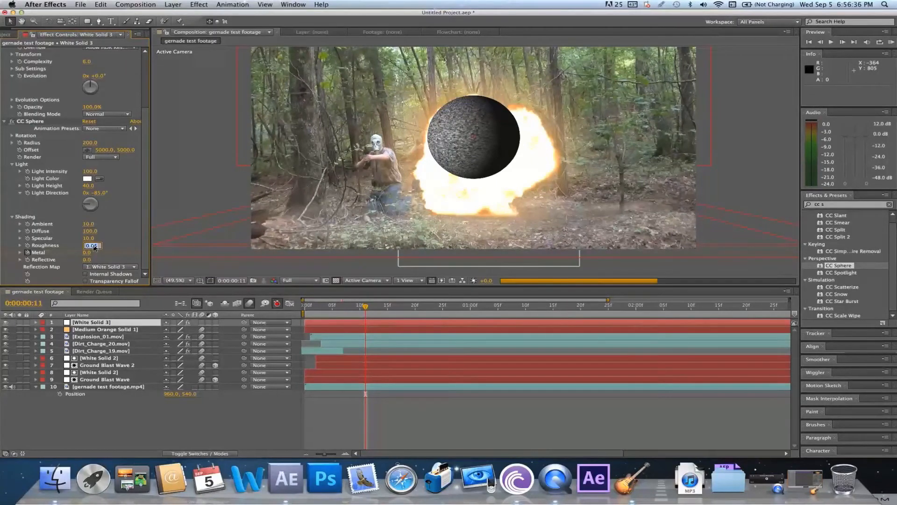
pyautogui.press('Return')
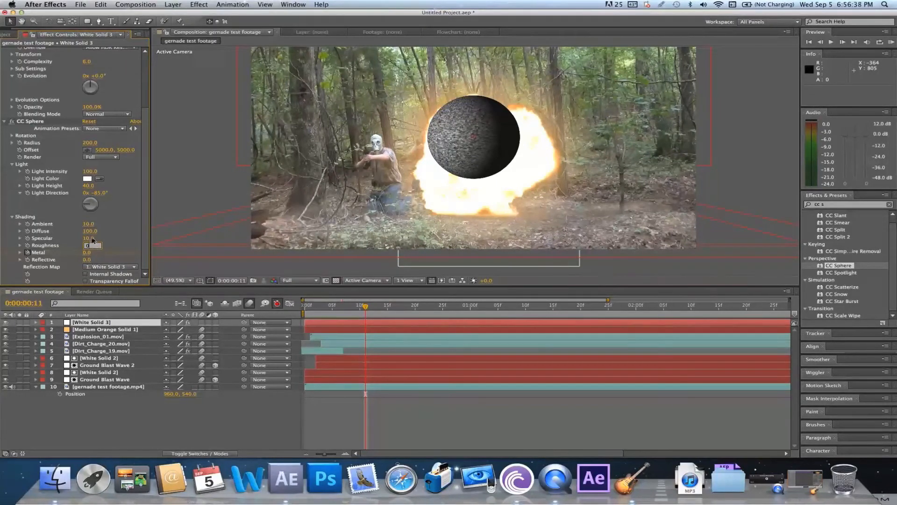
pyautogui.click(92, 239)
pyautogui.write('0')
pyautogui.press('Return')
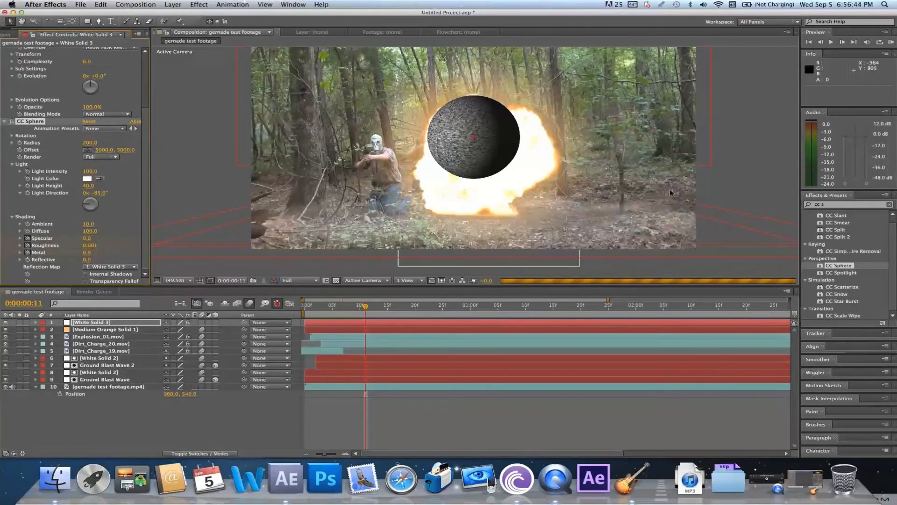
# Collapse both existing effects, then add a Linear Wipe to White Solid 3 and place it between Fractal Noise and CC Sphere
pyautogui.scroll(4, 109, 115)
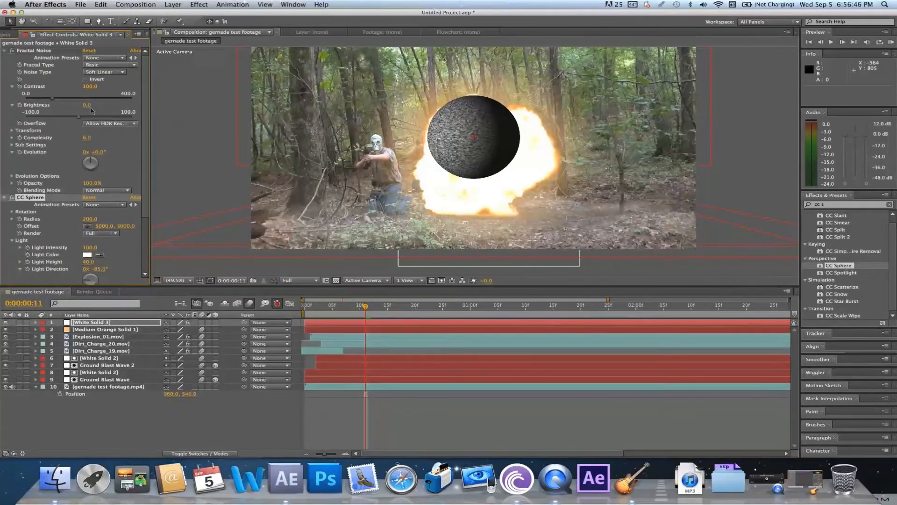
pyautogui.click(4, 51)
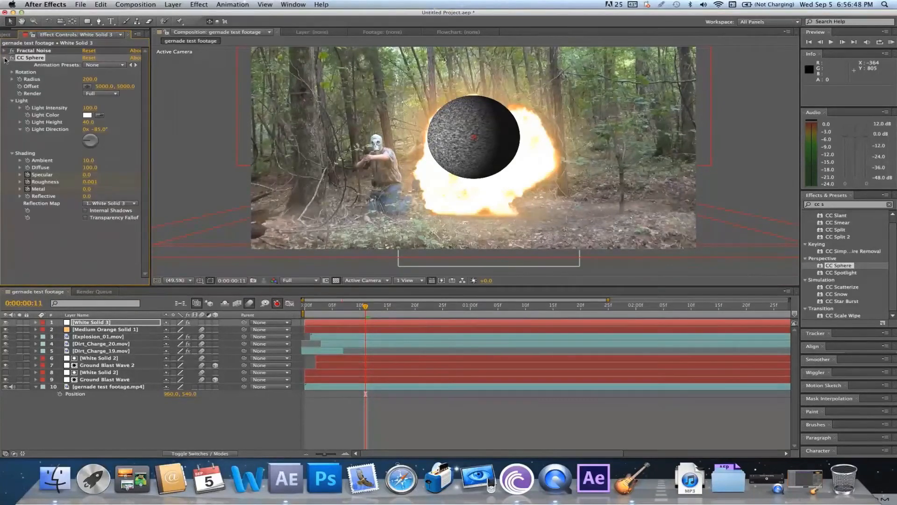
pyautogui.click(4, 57)
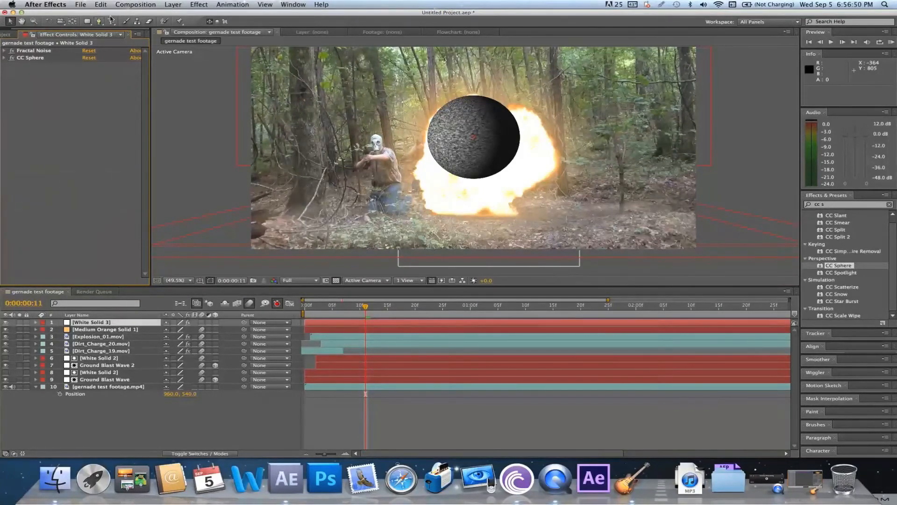
pyautogui.click(199, 4)
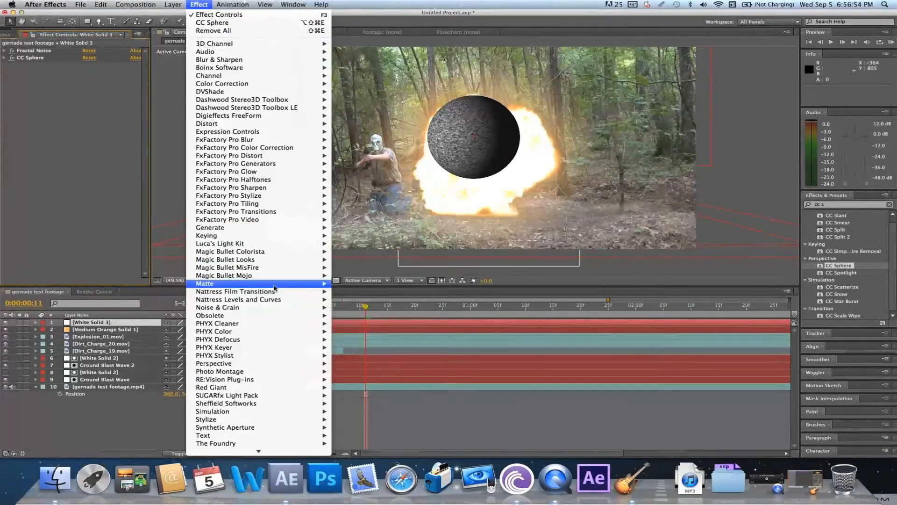
pyautogui.moveTo(299, 409)
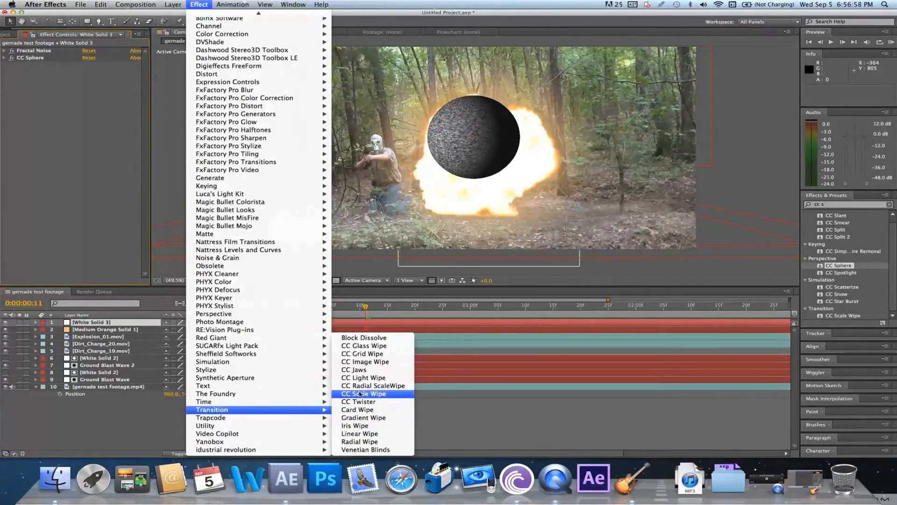
pyautogui.click(369, 434)
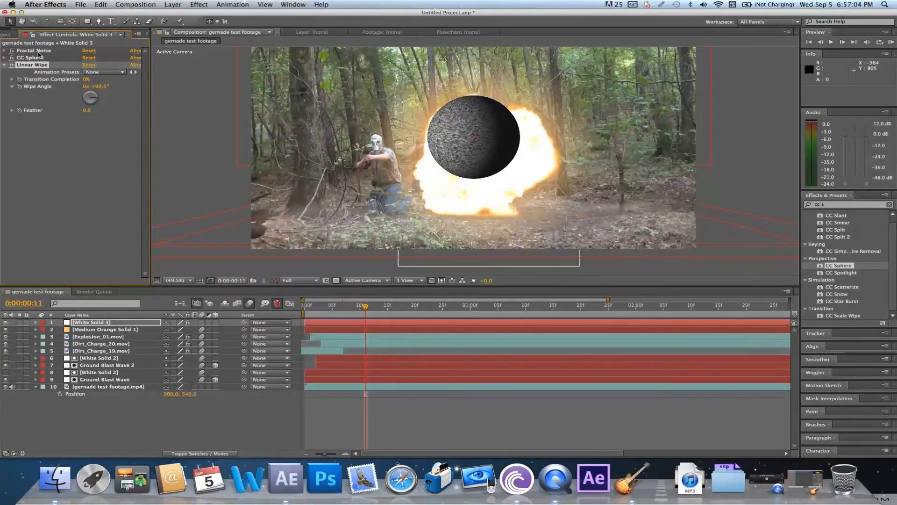
pyautogui.moveTo(31, 65); pyautogui.dragTo(28, 57)
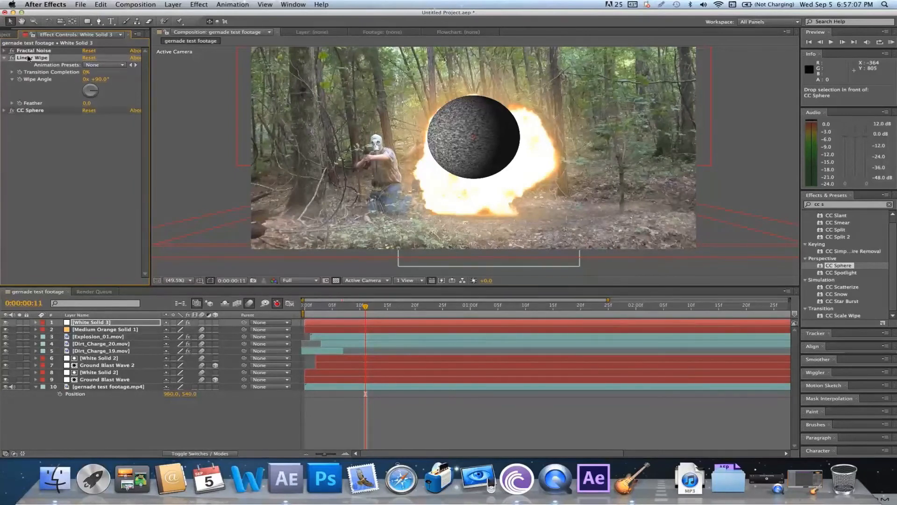
# Set the Linear Wipe's Transition Completion on White Solid 3 to 36%
pyautogui.click(86, 74)
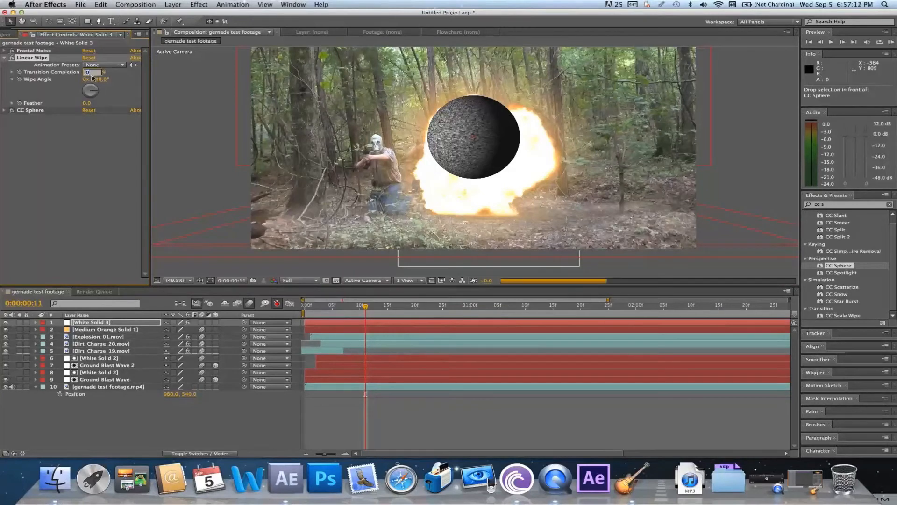
pyautogui.write('45')
pyautogui.press('Return')
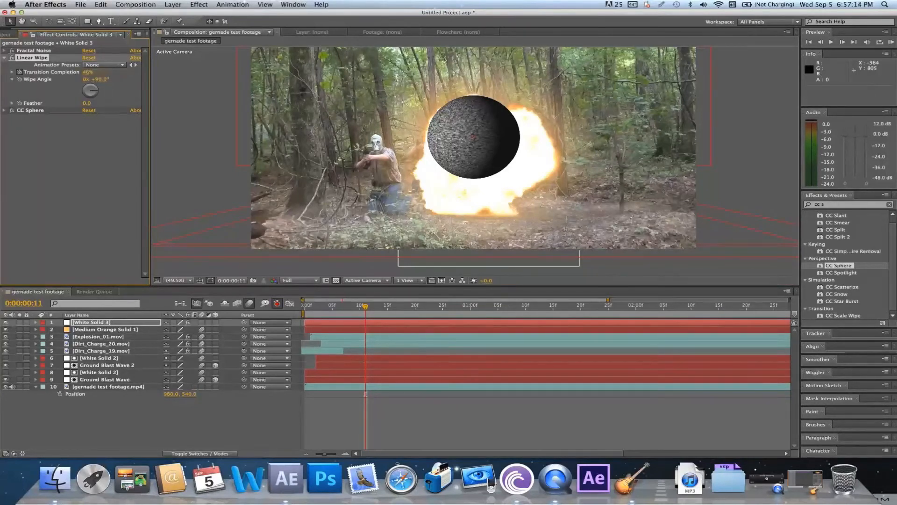
pyautogui.doubleClick(87, 73)
pyautogui.write('3')
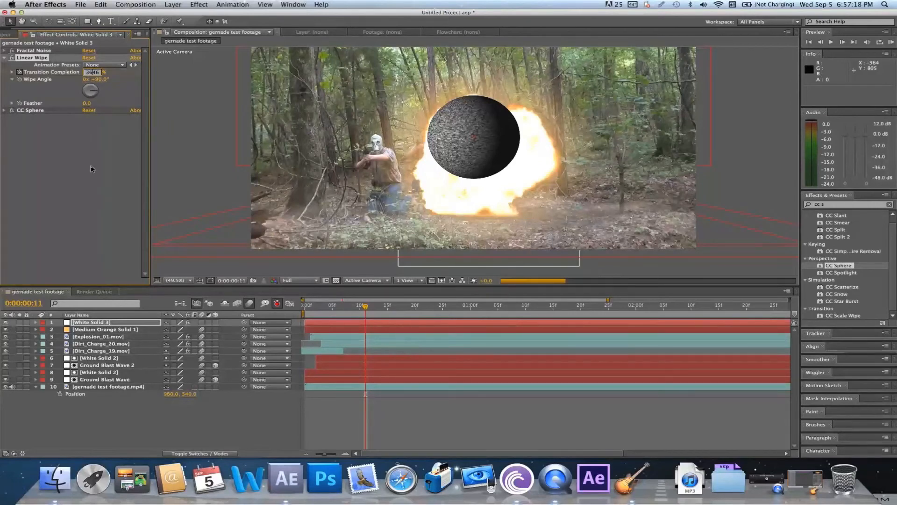
pyautogui.write('6')
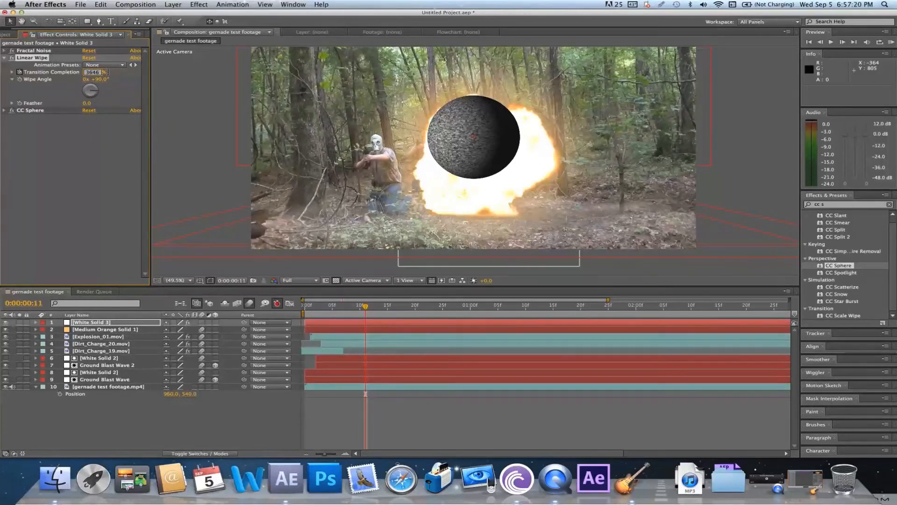
pyautogui.press('BackSpace')
pyautogui.press('Return')
# Duplicate the Linear Wipe effect and set the copy's Wipe Angle to 180°
pyautogui.click(100, 4)
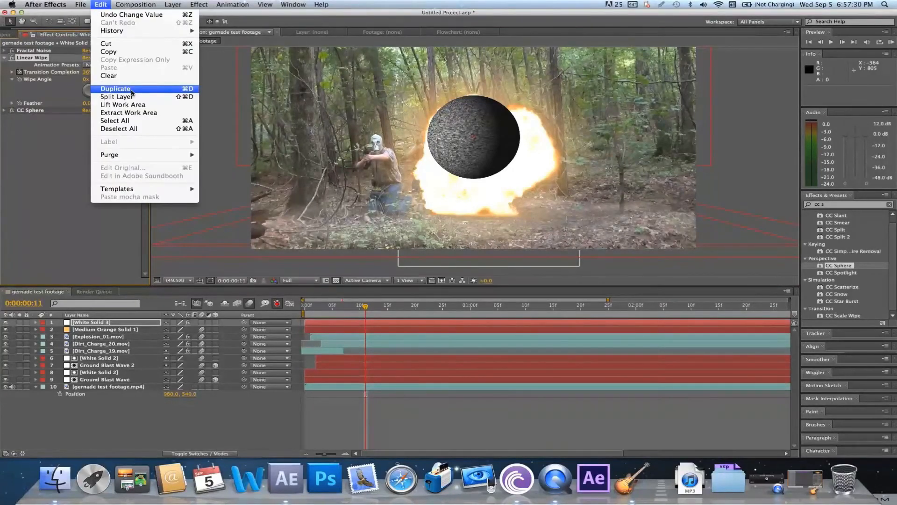
pyautogui.click(117, 88)
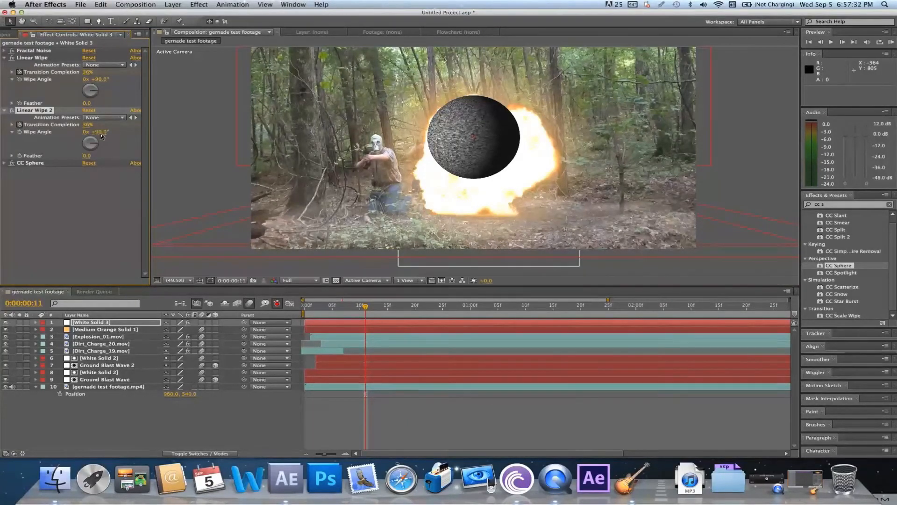
pyautogui.click(100, 133)
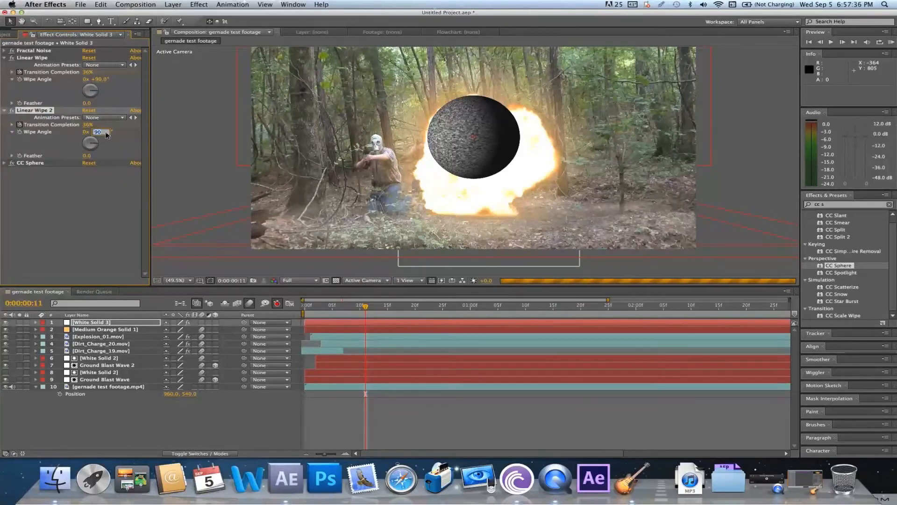
pyautogui.write('180')
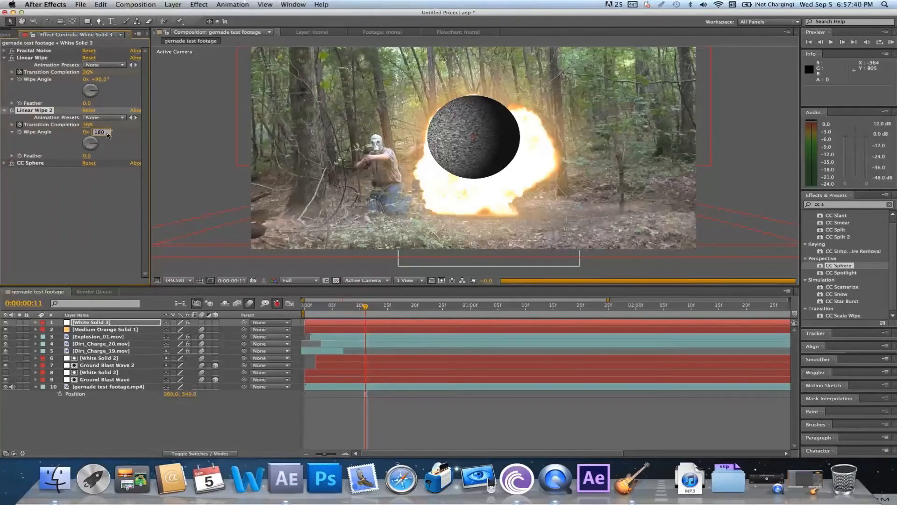
# Set Linear Wipe 2's Transition Completion to 46%
pyautogui.click(87, 124)
pyautogui.write('86')
pyautogui.write('46')
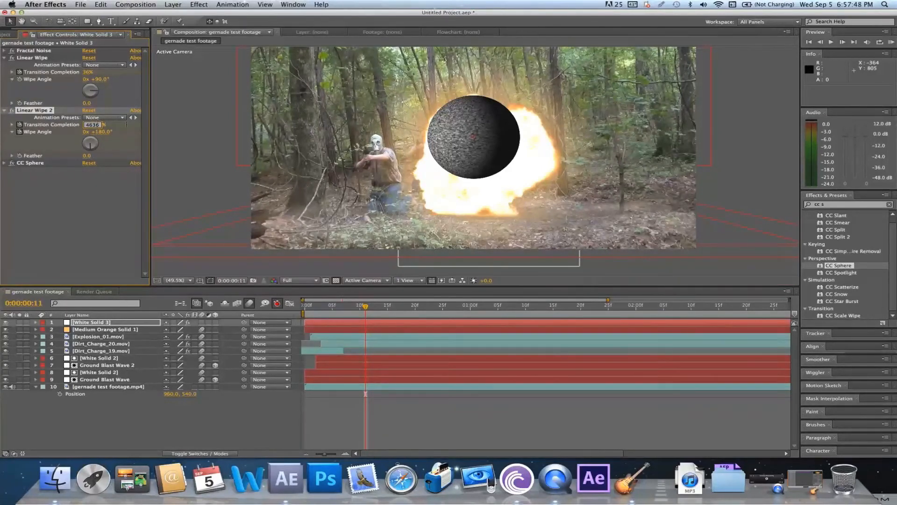
pyautogui.press('BackSpace')
pyautogui.press('BackSpace')
# Purge all the memory caches and deselect White Solid 3
pyautogui.click(101, 4)
pyautogui.click(210, 152)
pyautogui.click(112, 191)
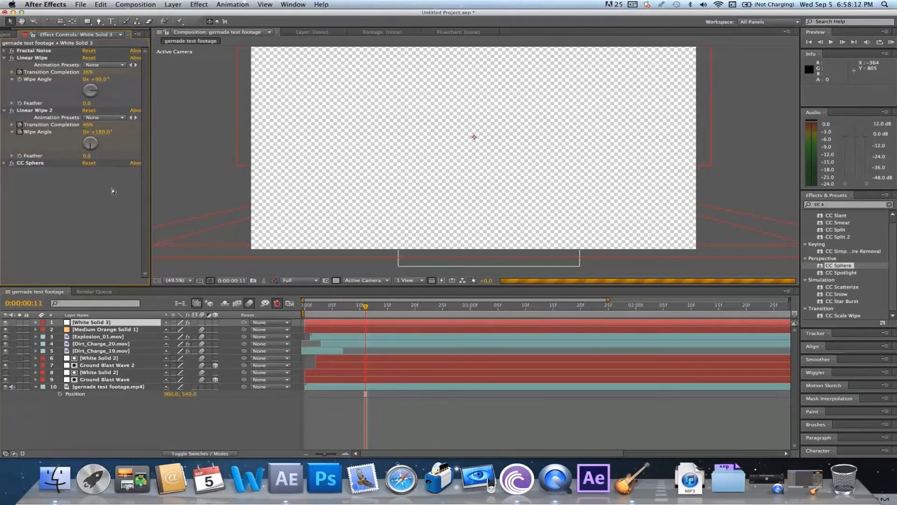
pyautogui.click(430, 414)
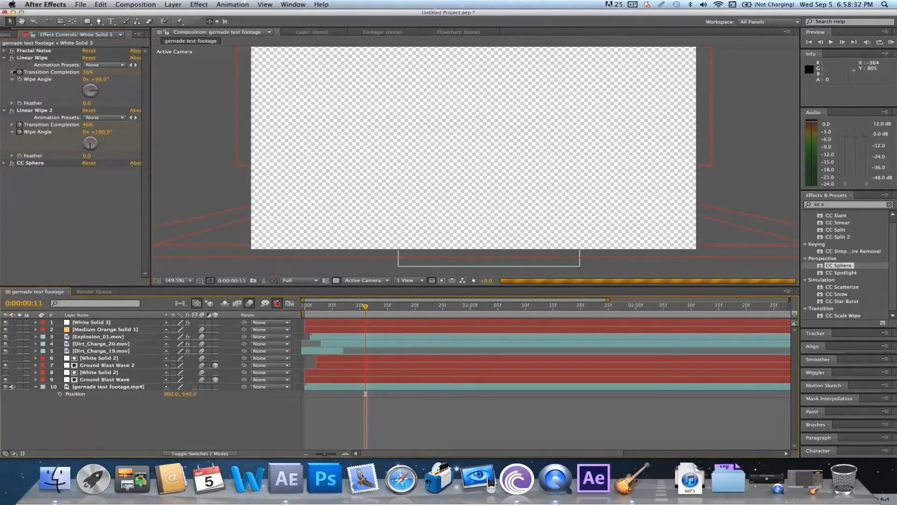
# Set Linear Wipe 2's Transition Completion to 36% and the first Linear Wipe's Wipe Angle to 0°
pyautogui.click(4, 58)
pyautogui.click(4, 65)
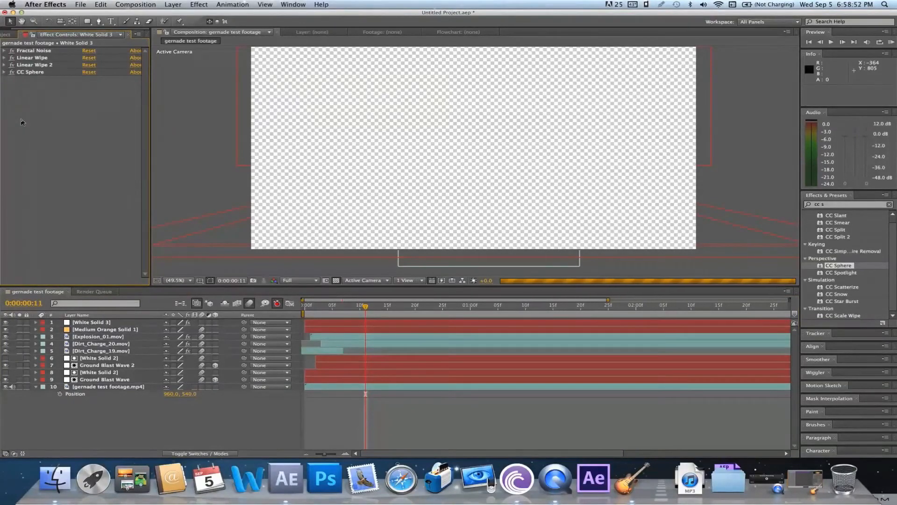
pyautogui.click(4, 65)
pyautogui.moveTo(89, 80); pyautogui.dragTo(90, 82)
pyautogui.click(4, 58)
pyautogui.click(185, 96)
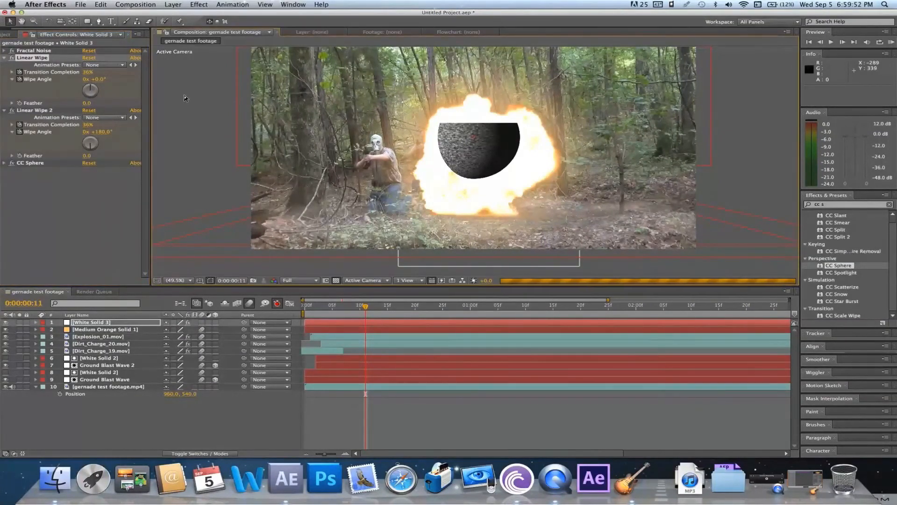
pyautogui.rightClick(592, 489)
pyautogui.click(552, 416)
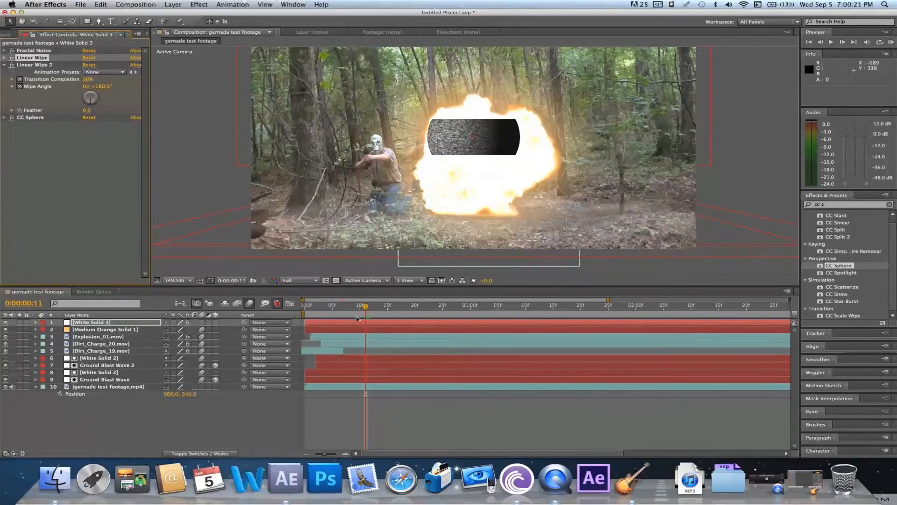
# Expand CC Sphere on White Solid 3 and move its Offset point down to the explosion's base, about 5004, 5351
pyautogui.click(115, 323)
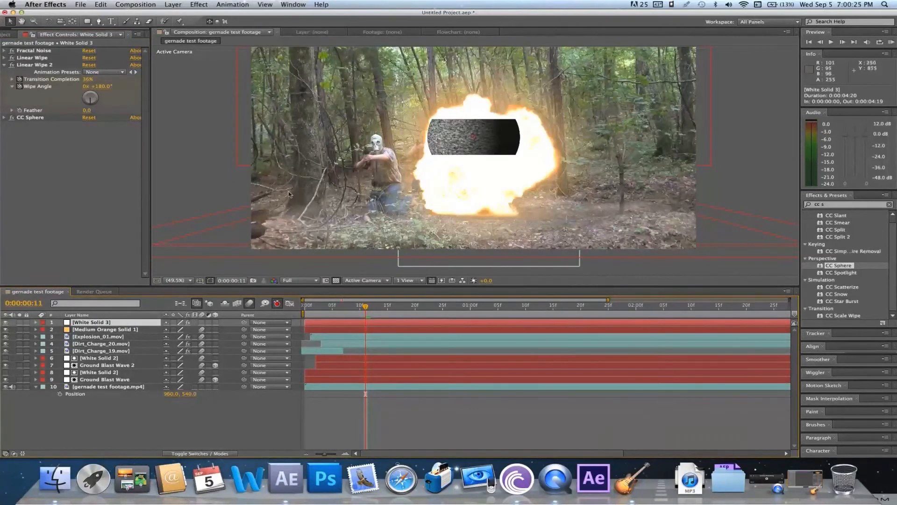
pyautogui.click(4, 117)
pyautogui.click(30, 118)
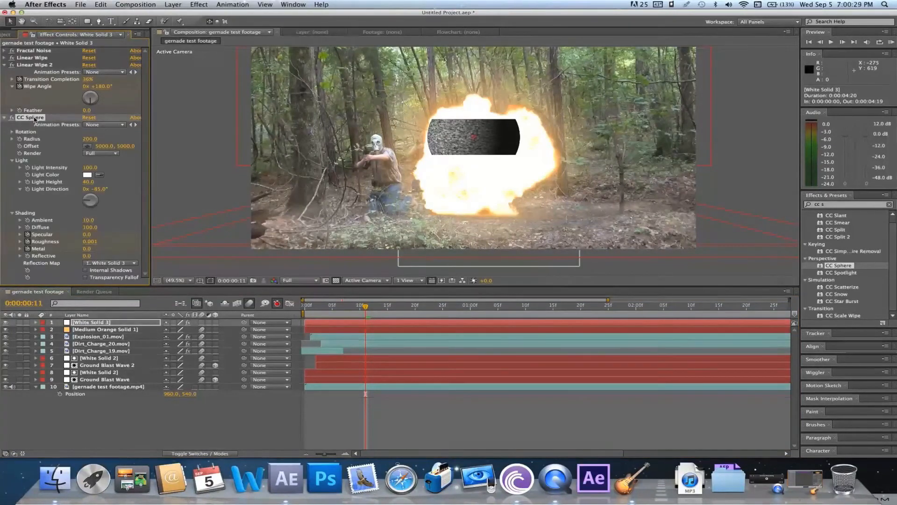
pyautogui.click(487, 156)
pyautogui.moveTo(488, 157); pyautogui.dragTo(475, 212)
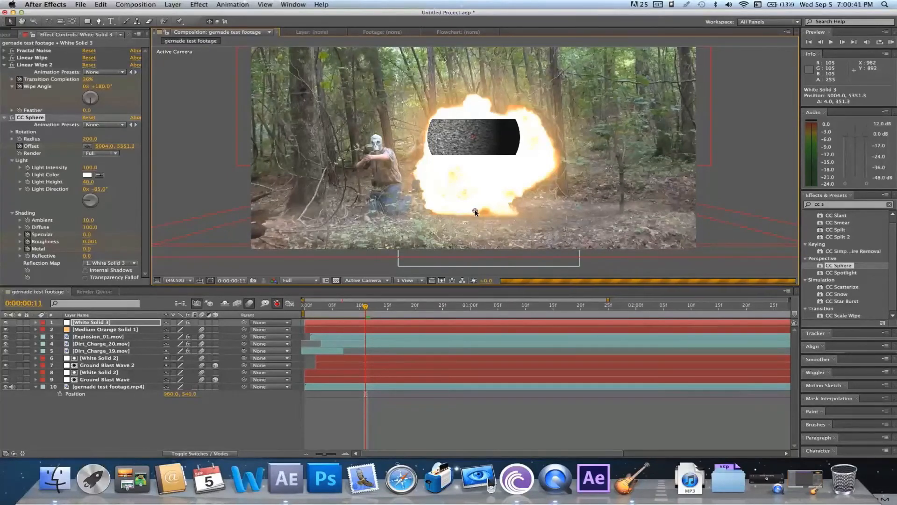
# Keyframe White Solid 3's scale at frame 11, enlarging it to about 549%
pyautogui.click(368, 323)
pyautogui.press('s')
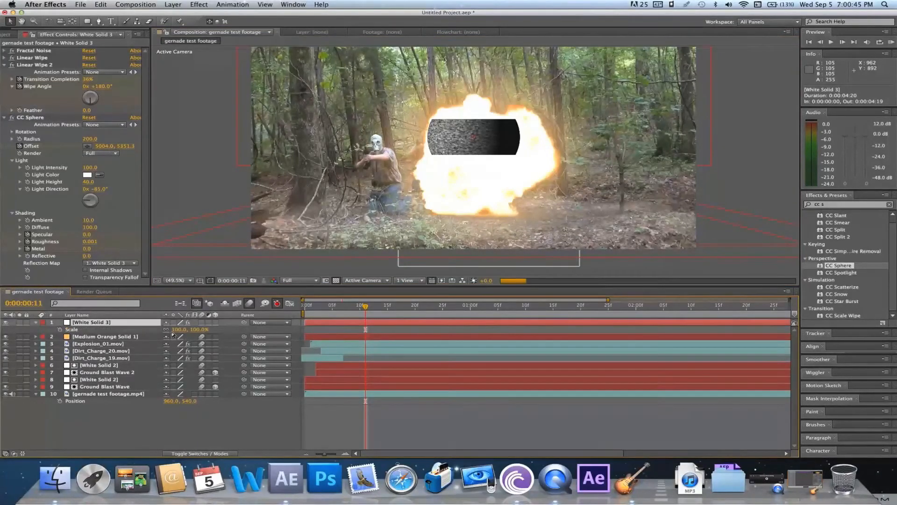
pyautogui.moveTo(177, 332); pyautogui.dragTo(182, 329)
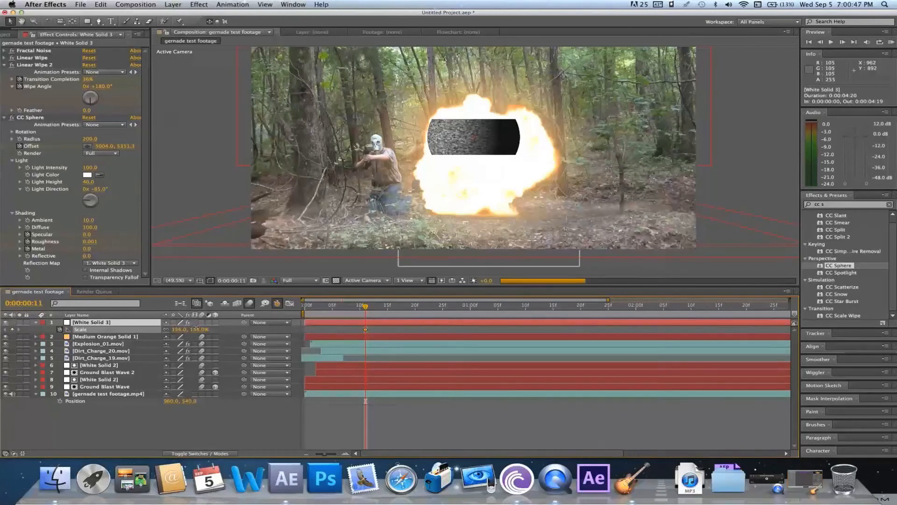
pyautogui.moveTo(204, 324); pyautogui.dragTo(208, 324)
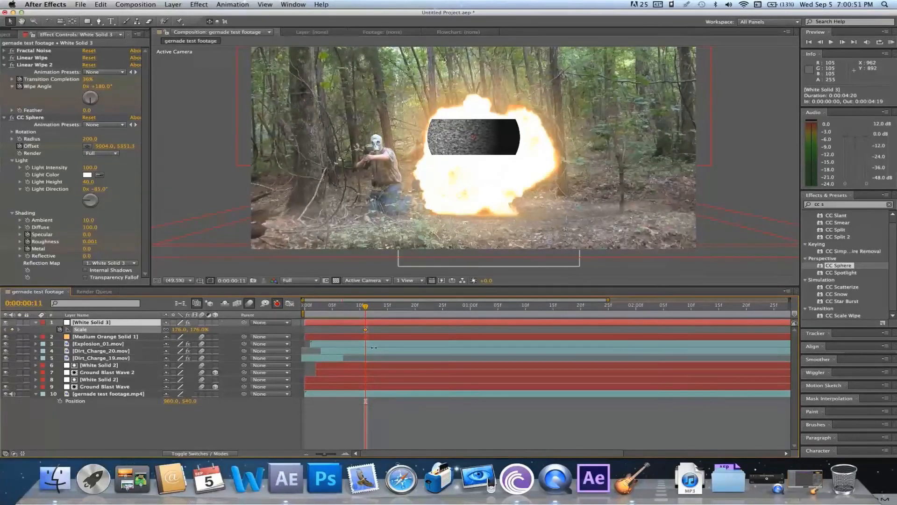
pyautogui.click(393, 333)
# Add a scale keyframe at frame 0 that shrinks White Solid 3 at the start of the blast
pyautogui.click(304, 307)
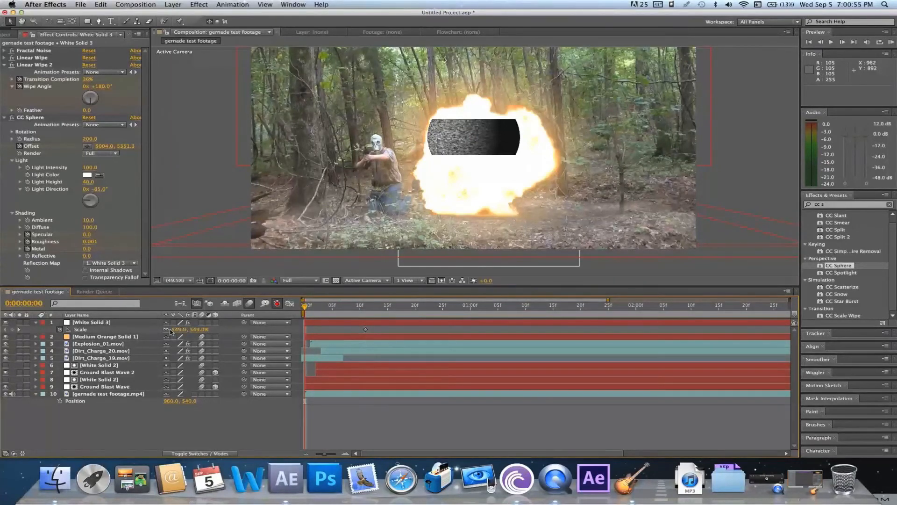
pyautogui.moveTo(173, 330); pyautogui.dragTo(92, 329)
pyautogui.click(183, 330)
pyautogui.press('Return')
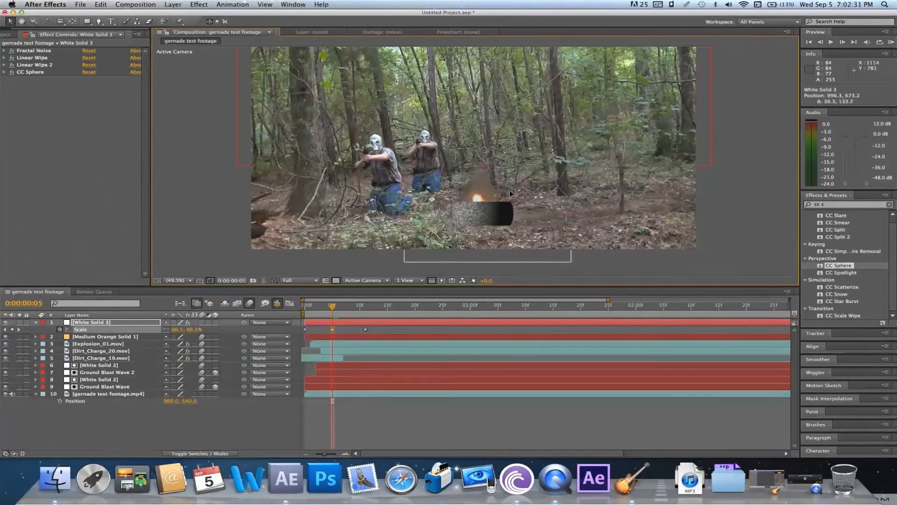
# Reposition White Solid 3 over the explosion and keyframe its scale to about 101.5% at frame 8
pyautogui.moveTo(509, 189); pyautogui.dragTo(506, 184)
pyautogui.click(348, 313)
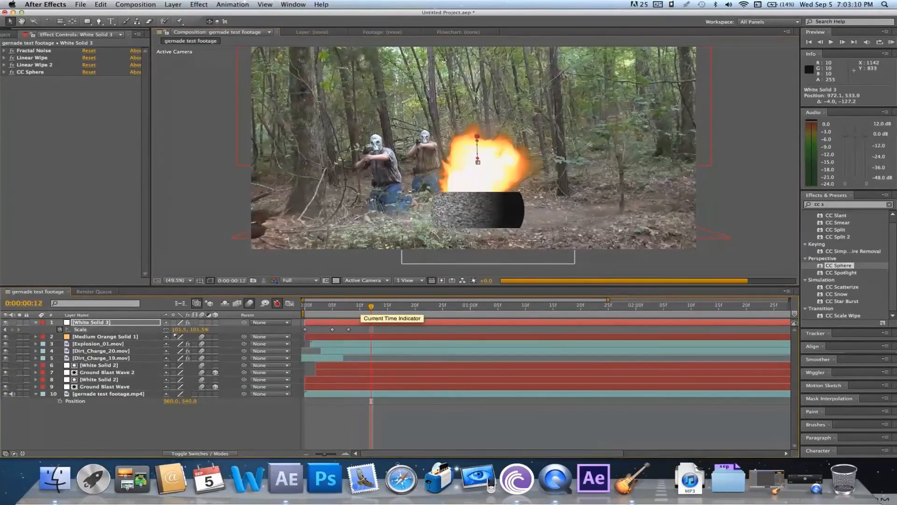
pyautogui.moveTo(348, 306); pyautogui.dragTo(371, 306)
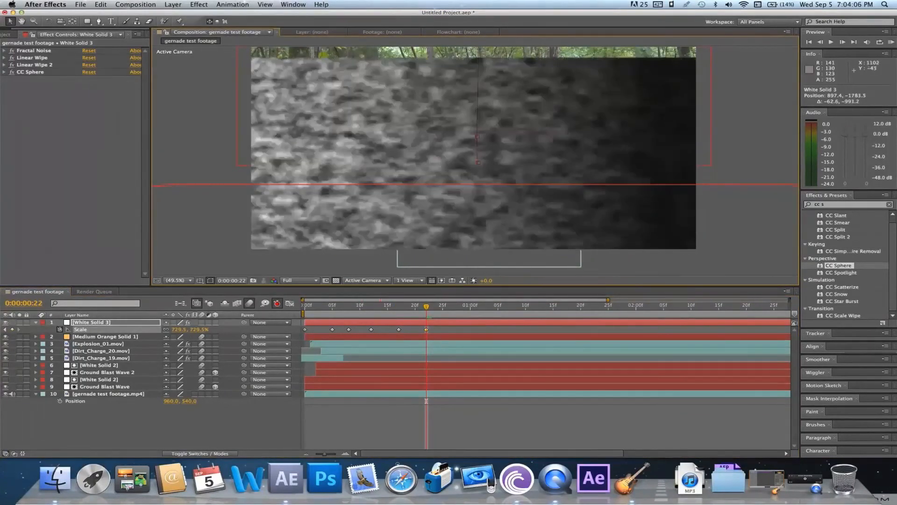
# Keyframe White Solid 3's opacity to reach 0% at frame 22, and return to frame 17
pyautogui.press('t')
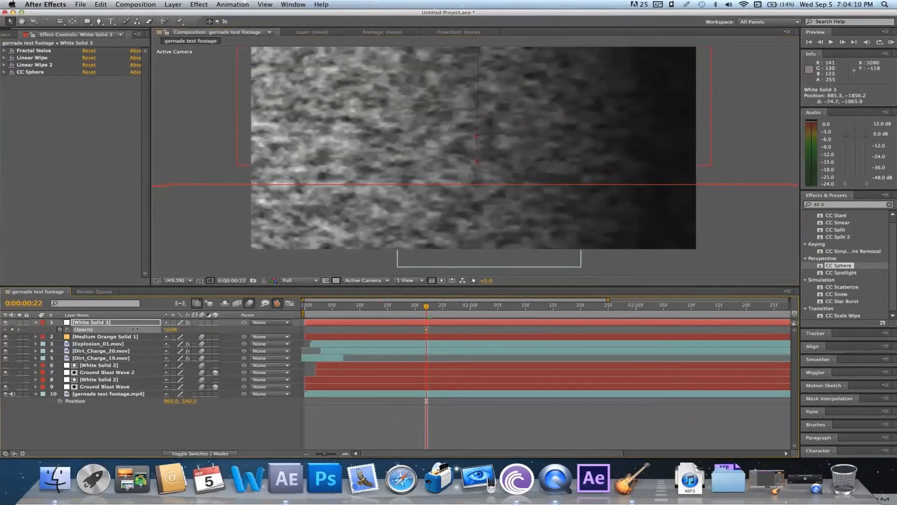
pyautogui.click(176, 330)
pyautogui.write('0')
pyautogui.press('Return')
pyautogui.moveTo(426, 306); pyautogui.dragTo(399, 306)
# Show White Solid 3's scale keyframes and delete the one at frame 12
pyautogui.click(396, 323)
pyautogui.press('s')
pyautogui.click(371, 330)
pyautogui.press('Delete')
# Try a keyframe easing option on all of White Solid 3's scale keyframes, and undo it
pyautogui.moveTo(399, 306); pyautogui.dragTo(371, 306)
pyautogui.moveTo(444, 334); pyautogui.dragTo(299, 327)
pyautogui.rightClick(305, 329)
pyautogui.moveTo(352, 418)
pyautogui.click(468, 425)
pyautogui.click(101, 4)
pyautogui.moveTo(371, 307); pyautogui.dragTo(399, 306)
pyautogui.click(104, 16)
# Apply Easy Ease to White Solid 3's scale keyframes and enable motion blur on the layer
pyautogui.rightClick(399, 329)
pyautogui.moveTo(442, 418)
pyautogui.click(535, 402)
pyautogui.click(441, 331)
pyautogui.click(225, 322)
pyautogui.click(202, 323)
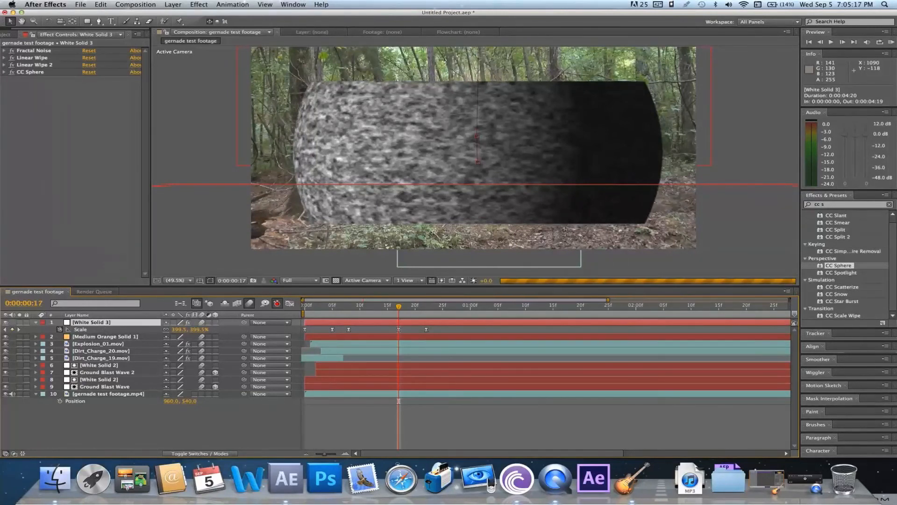
# Add a Tint effect to White Solid 3 and set Map Black To to the near-white FFFAFA
pyautogui.click(199, 4)
pyautogui.moveTo(262, 83)
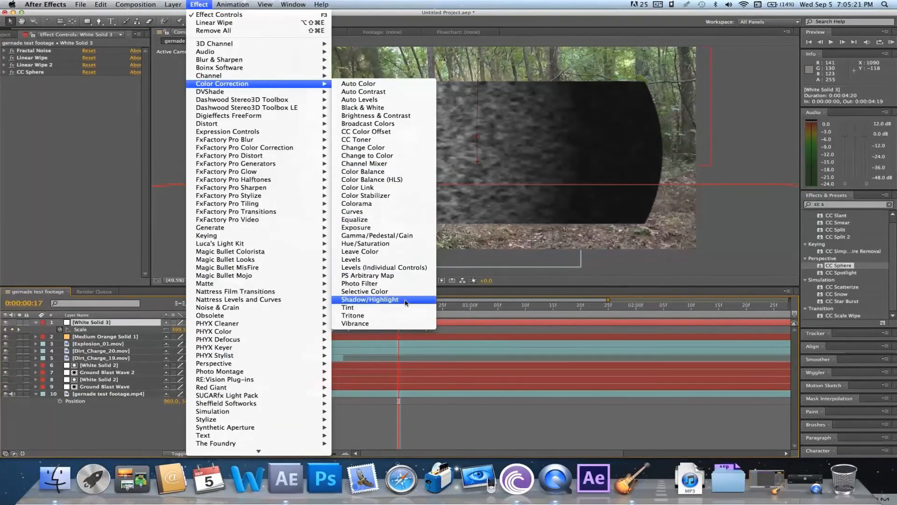
pyautogui.click(405, 308)
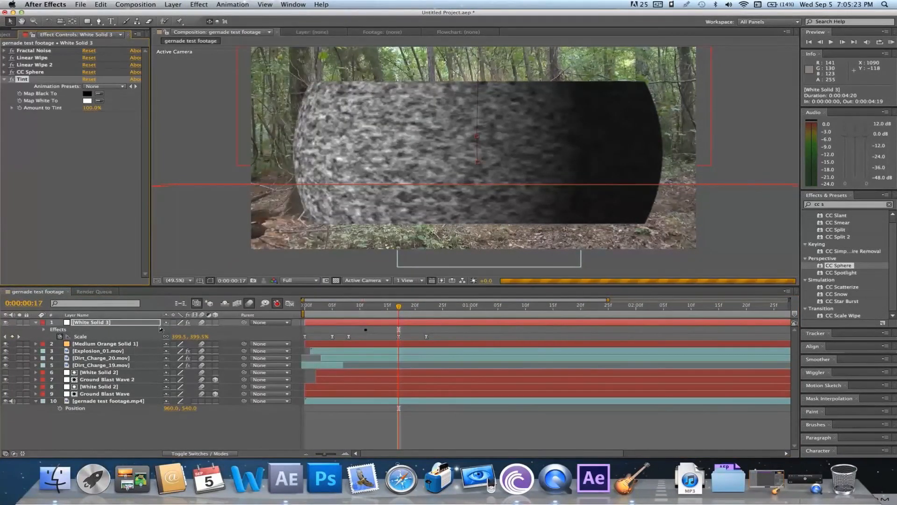
pyautogui.click(87, 94)
pyautogui.moveTo(187, 111); pyautogui.dragTo(136, 77)
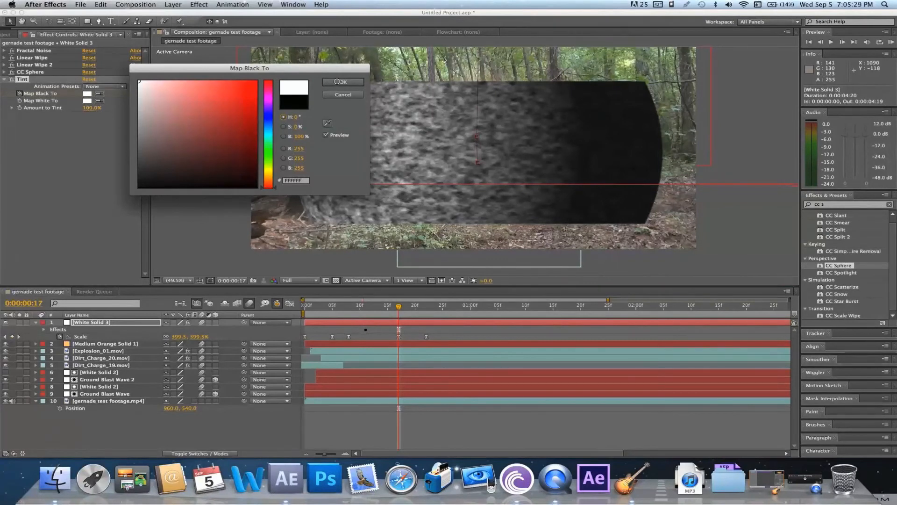
pyautogui.moveTo(144, 87); pyautogui.dragTo(140, 81)
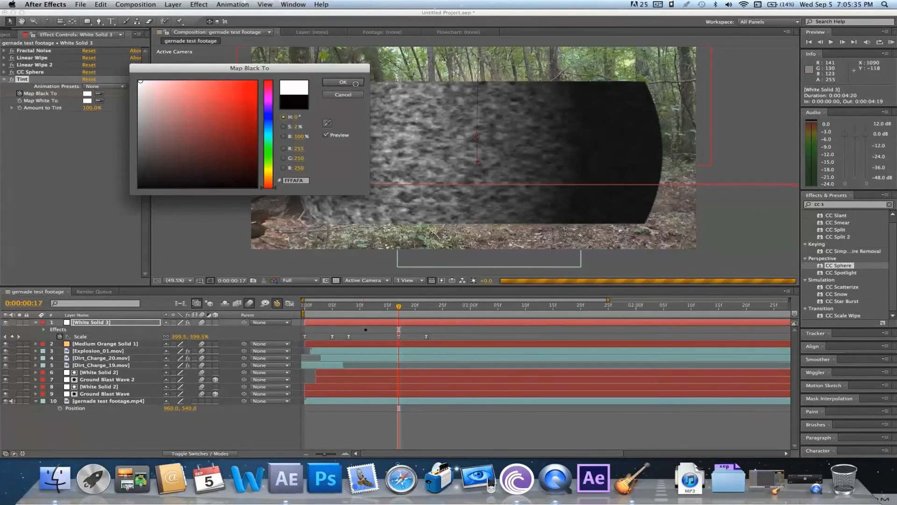
pyautogui.click(344, 82)
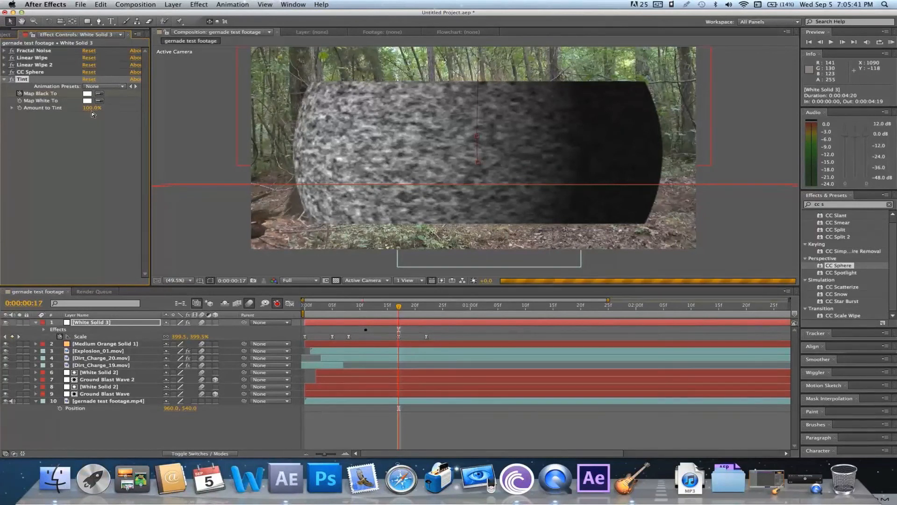
# Set White Solid 3's opacity to 12% at frame 17 and select the layer
pyautogui.press('t')
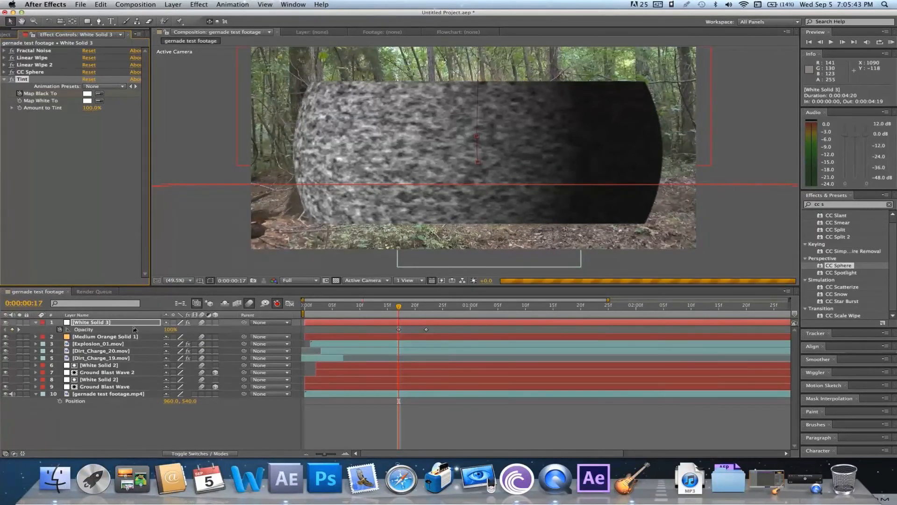
pyautogui.click(170, 330)
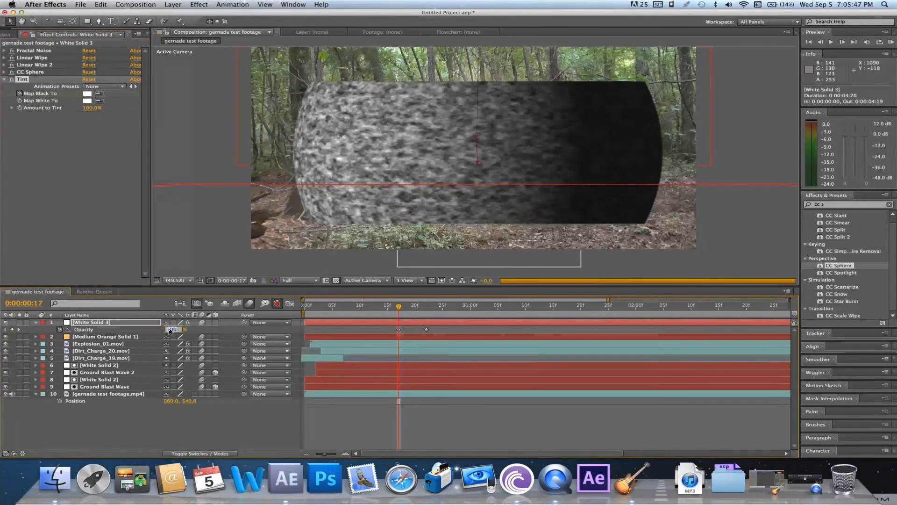
pyautogui.write('12')
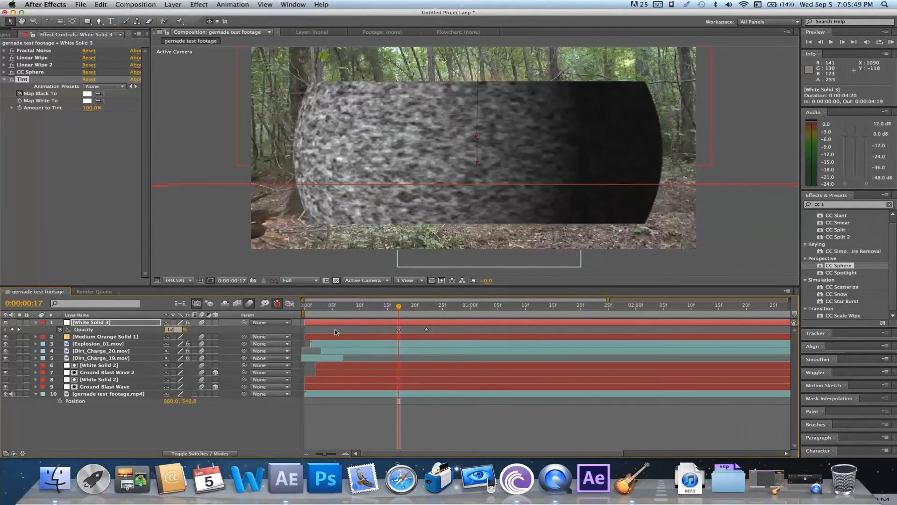
pyautogui.press('Return')
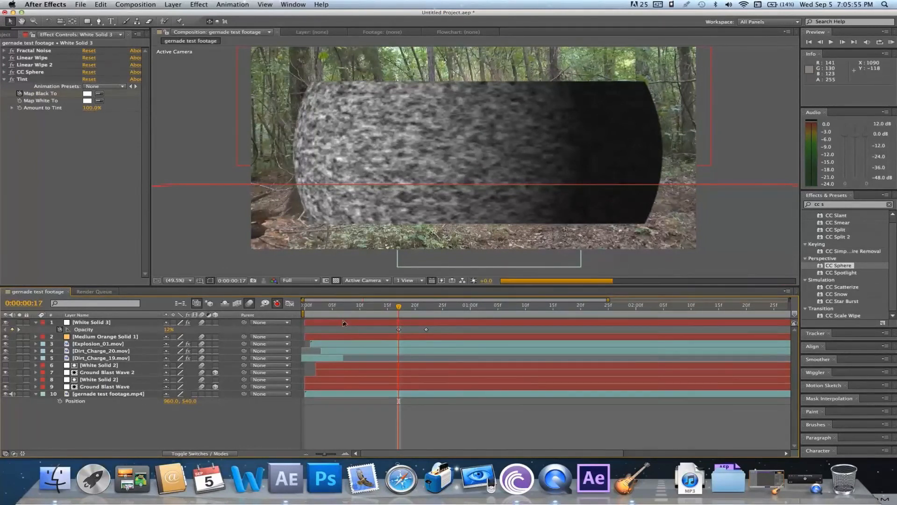
pyautogui.click(343, 322)
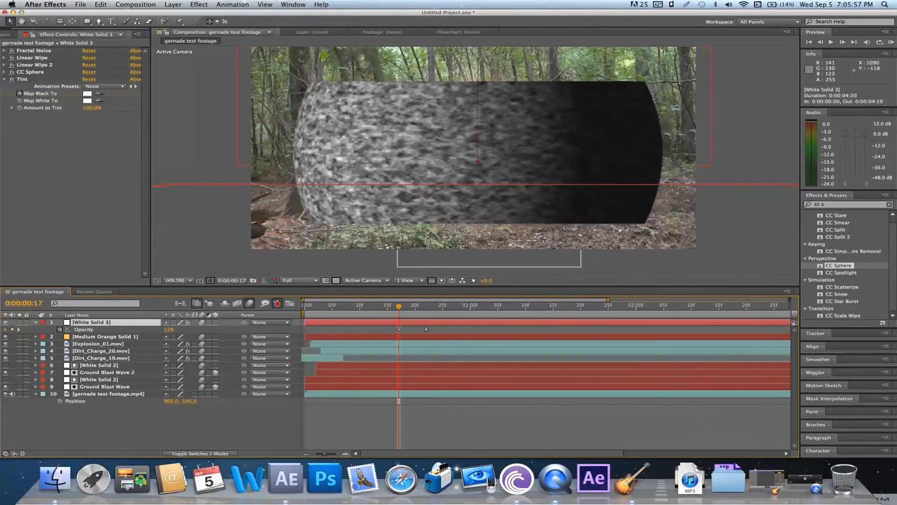
# Add a Gaussian Blur effect to White Solid 3 and set its blurriness to 4
pyautogui.click(199, 5)
pyautogui.moveTo(234, 63)
pyautogui.click(362, 131)
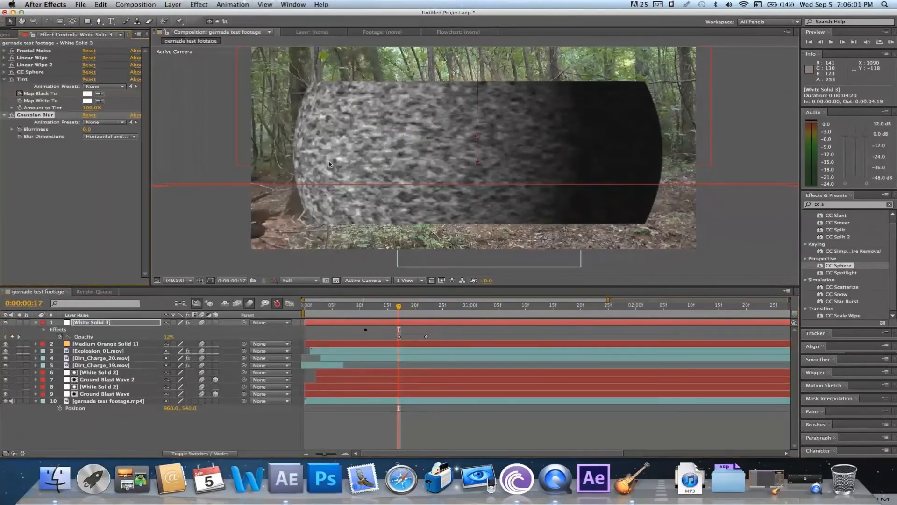
pyautogui.click(86, 129)
pyautogui.write('40')
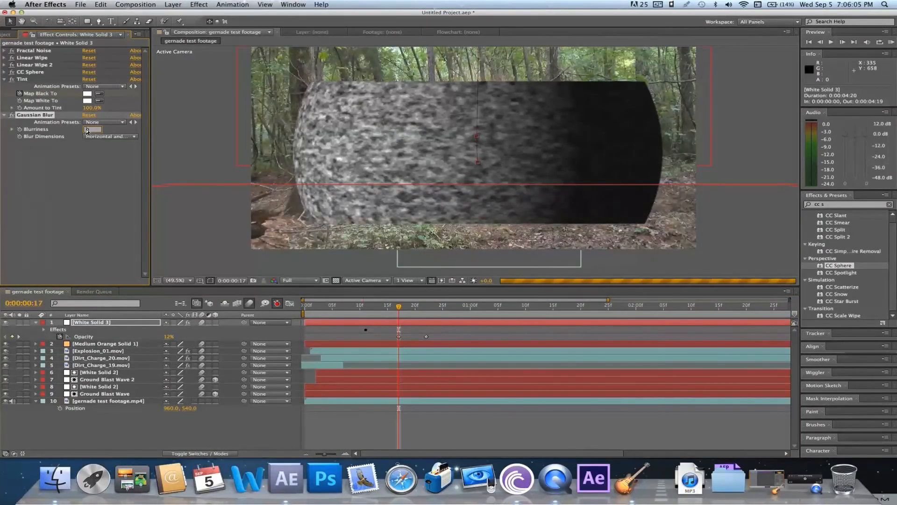
pyautogui.click(95, 157)
pyautogui.click(88, 131)
pyautogui.write('4')
pyautogui.press('Return')
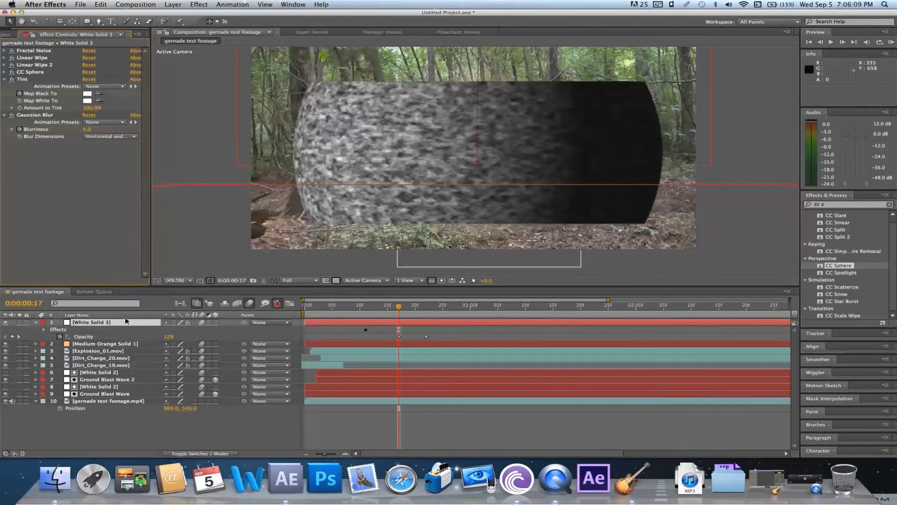
# Set White Solid 3's blending mode to Screen and move the current time to frame 14
pyautogui.click(184, 454)
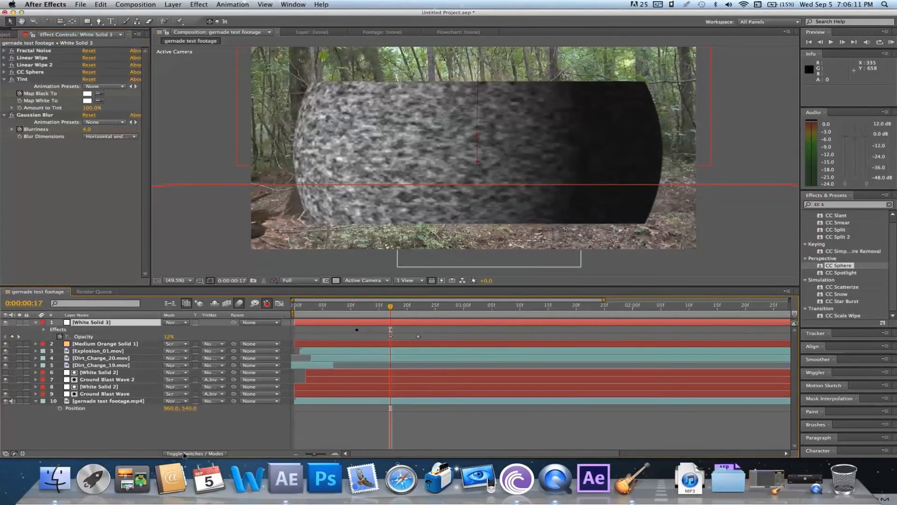
pyautogui.click(178, 323)
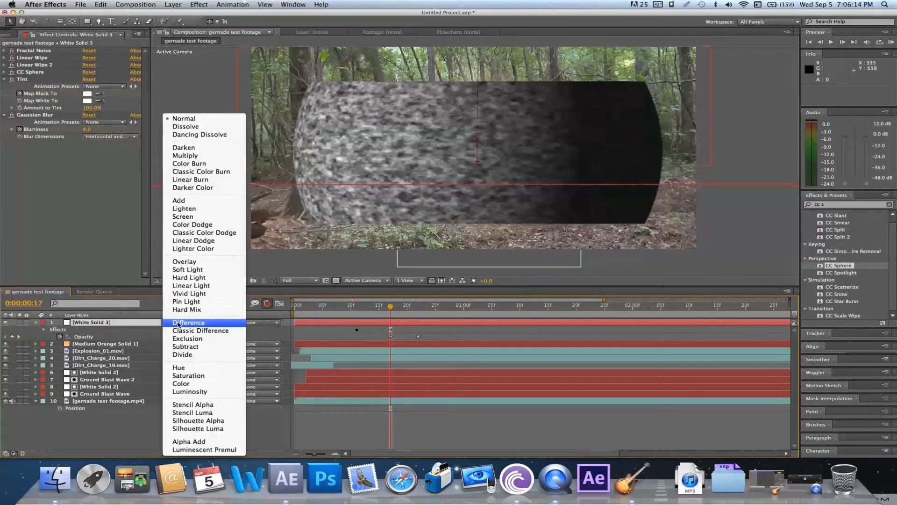
pyautogui.click(183, 217)
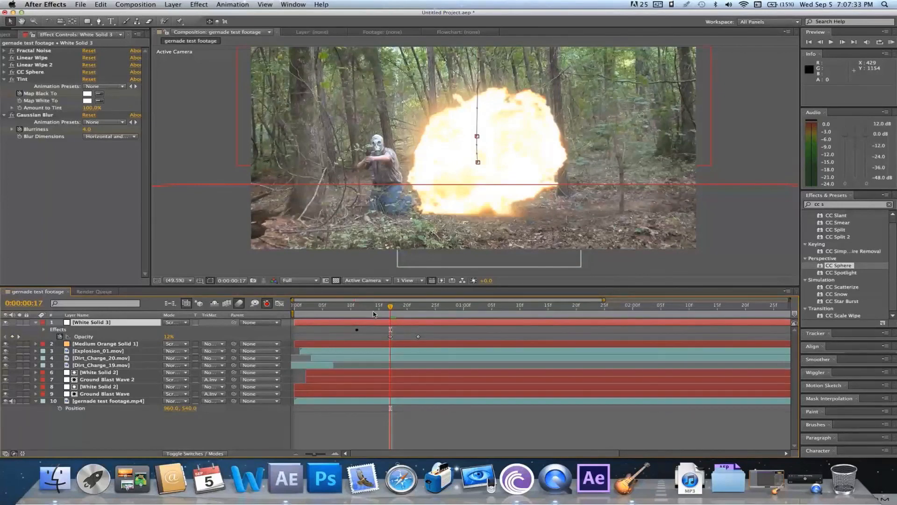
pyautogui.click(373, 312)
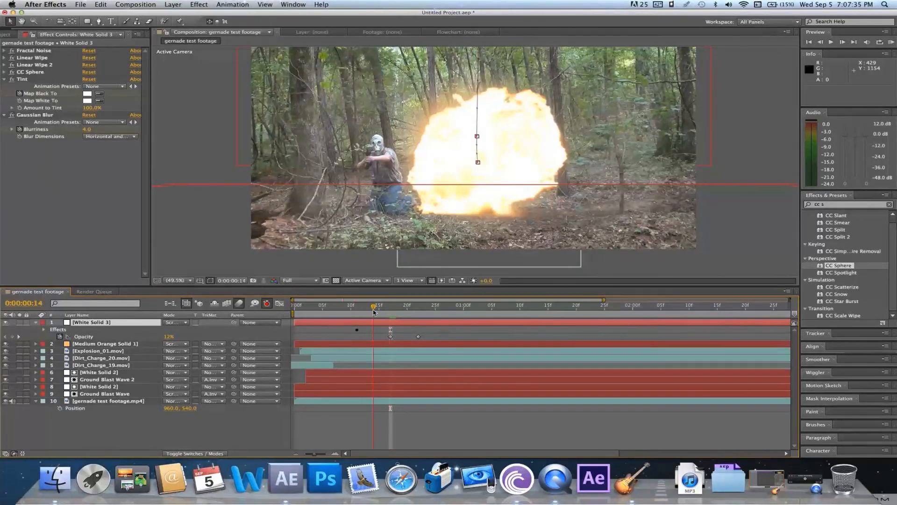